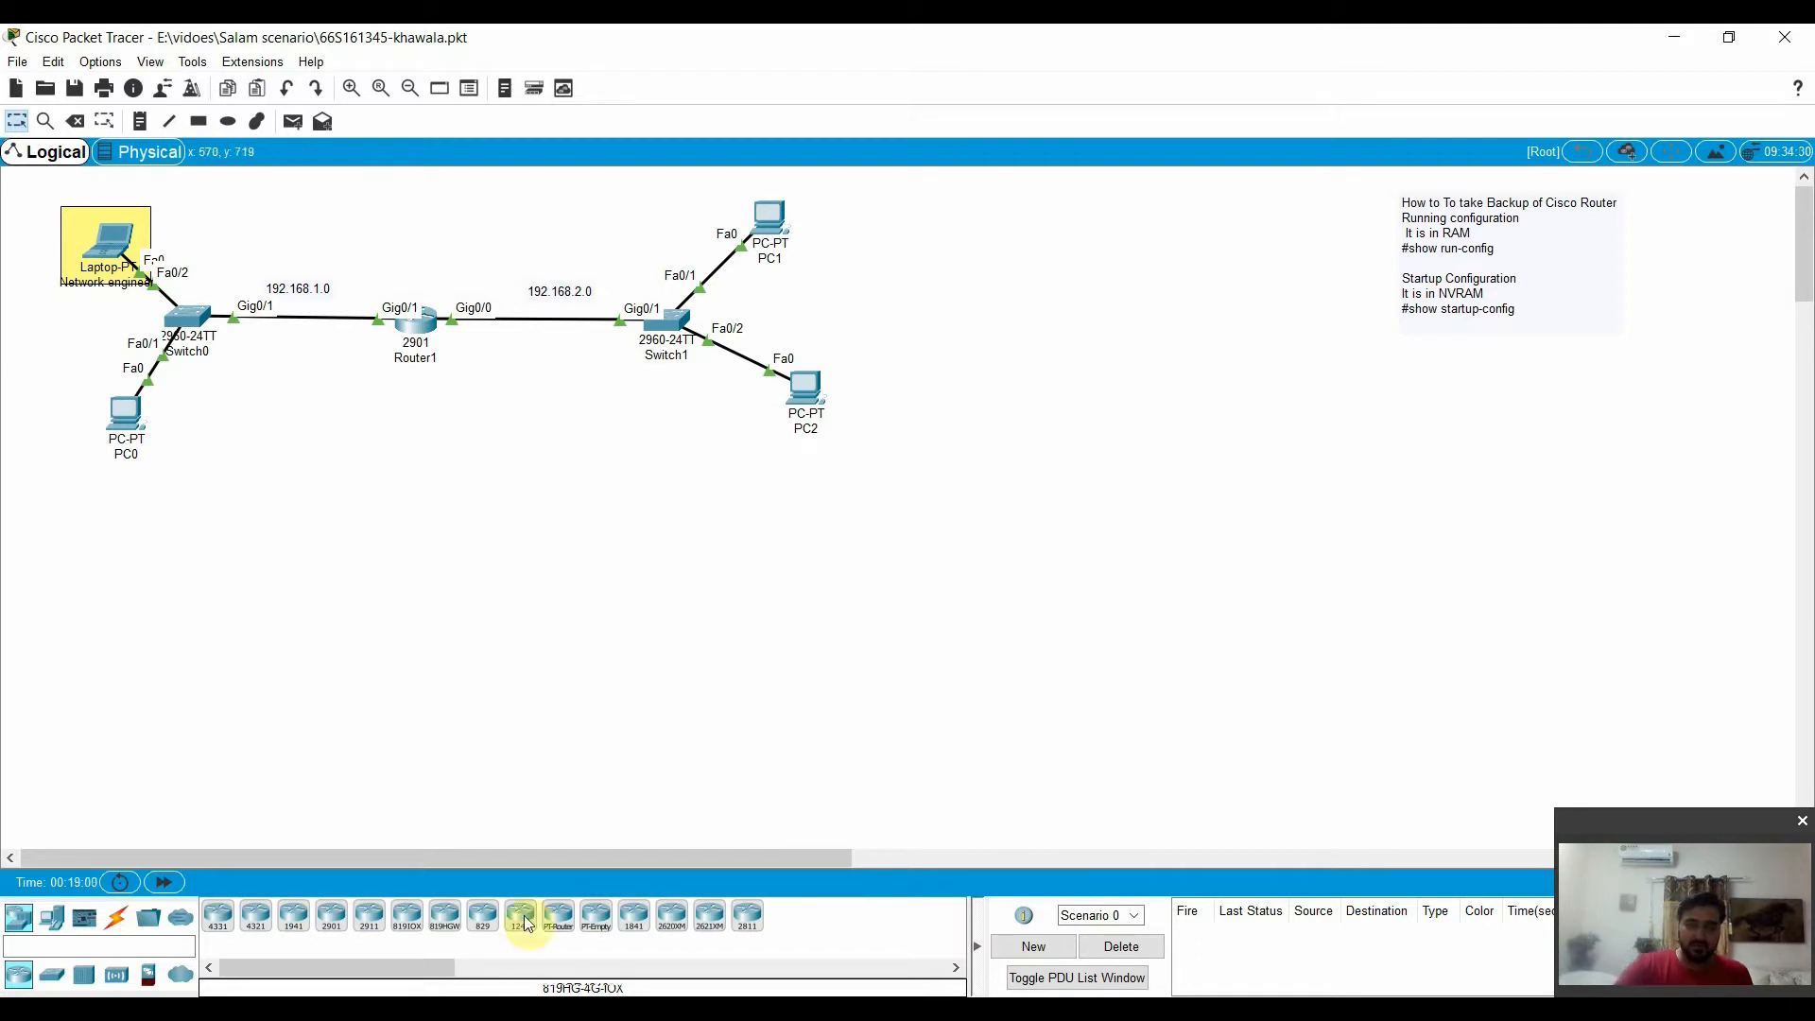
Switch to Notepad and review the notes on running configuration in RAM and startup configuration in NVRAM
click(515, 1004)
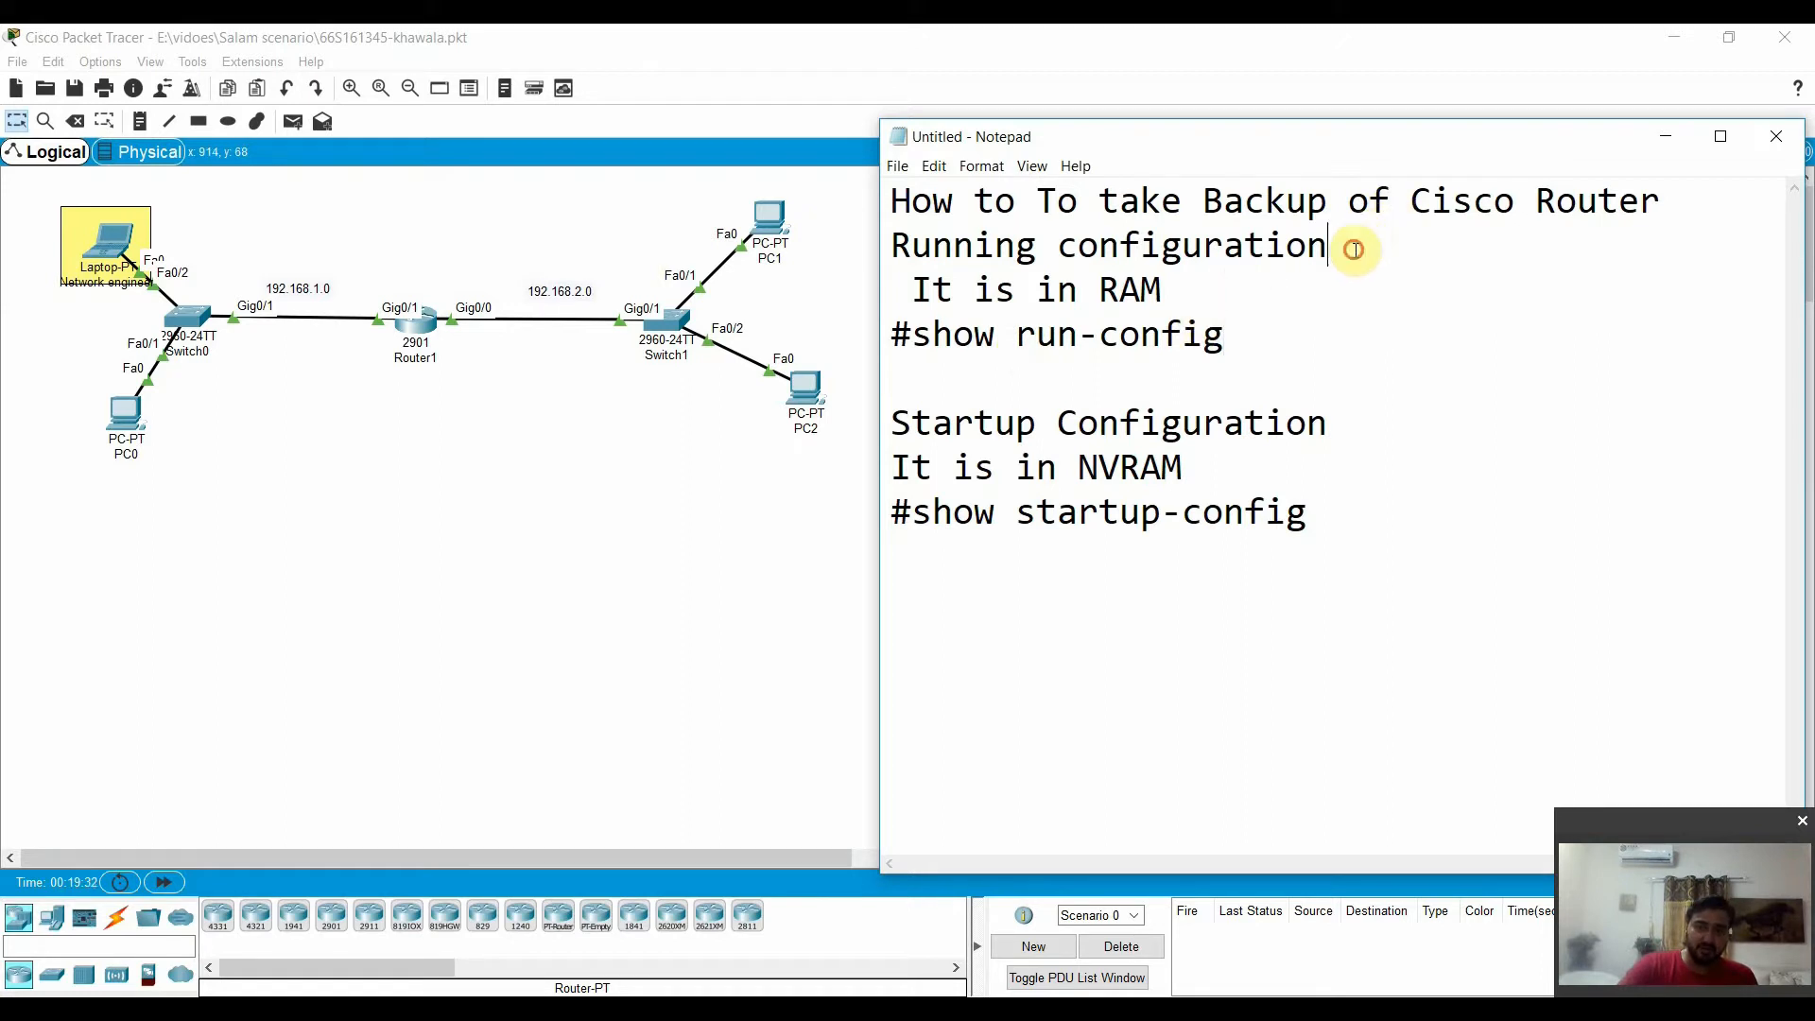
drag(1357, 247, 893, 248)
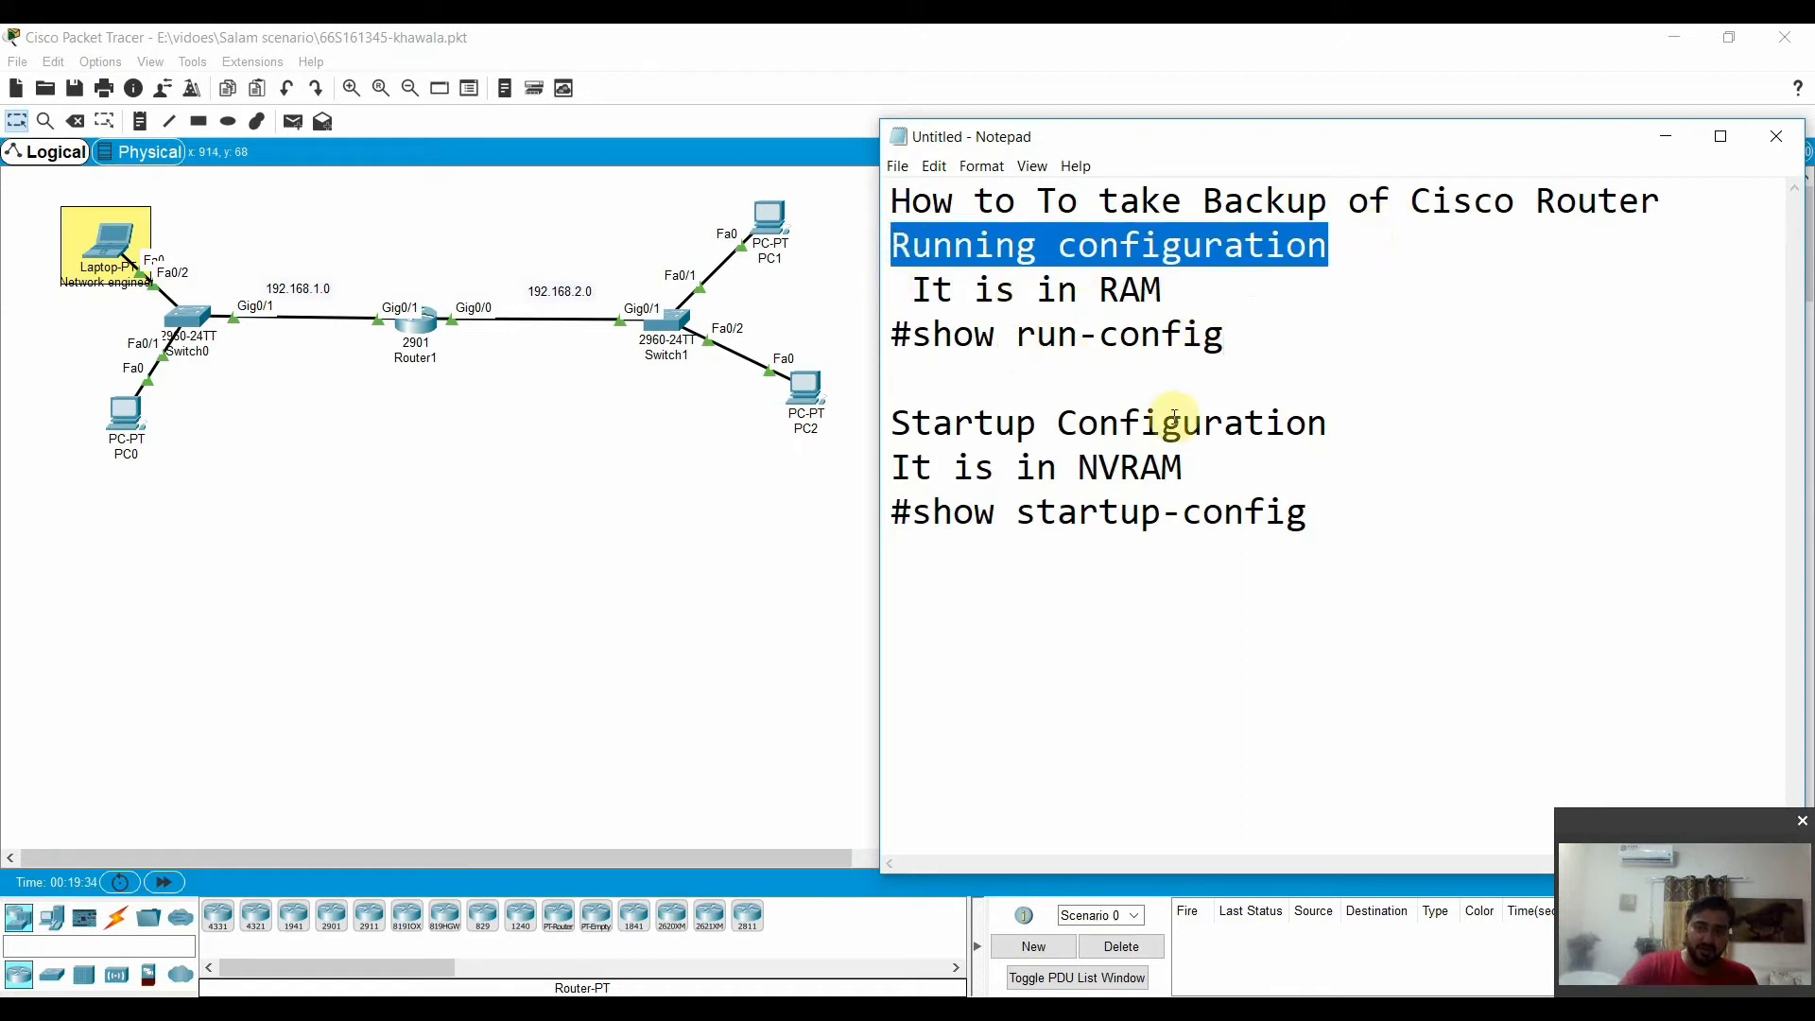
drag(1324, 425, 912, 408)
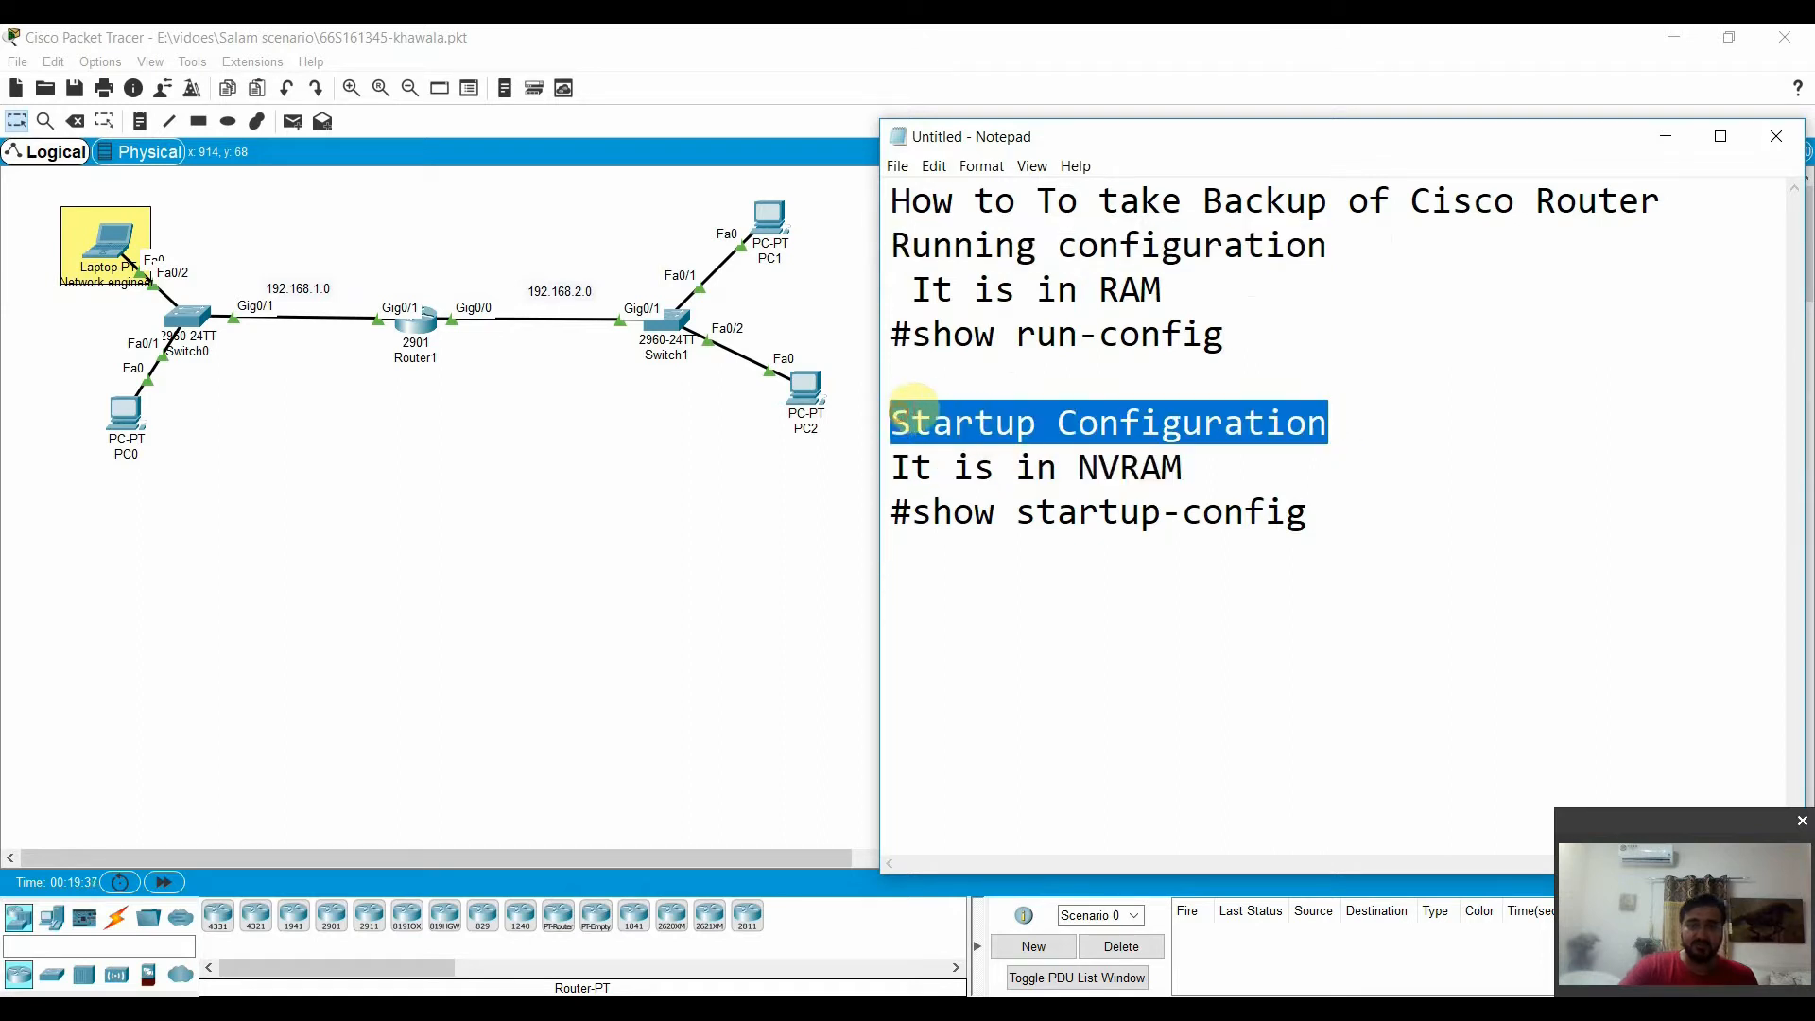
click(973, 248)
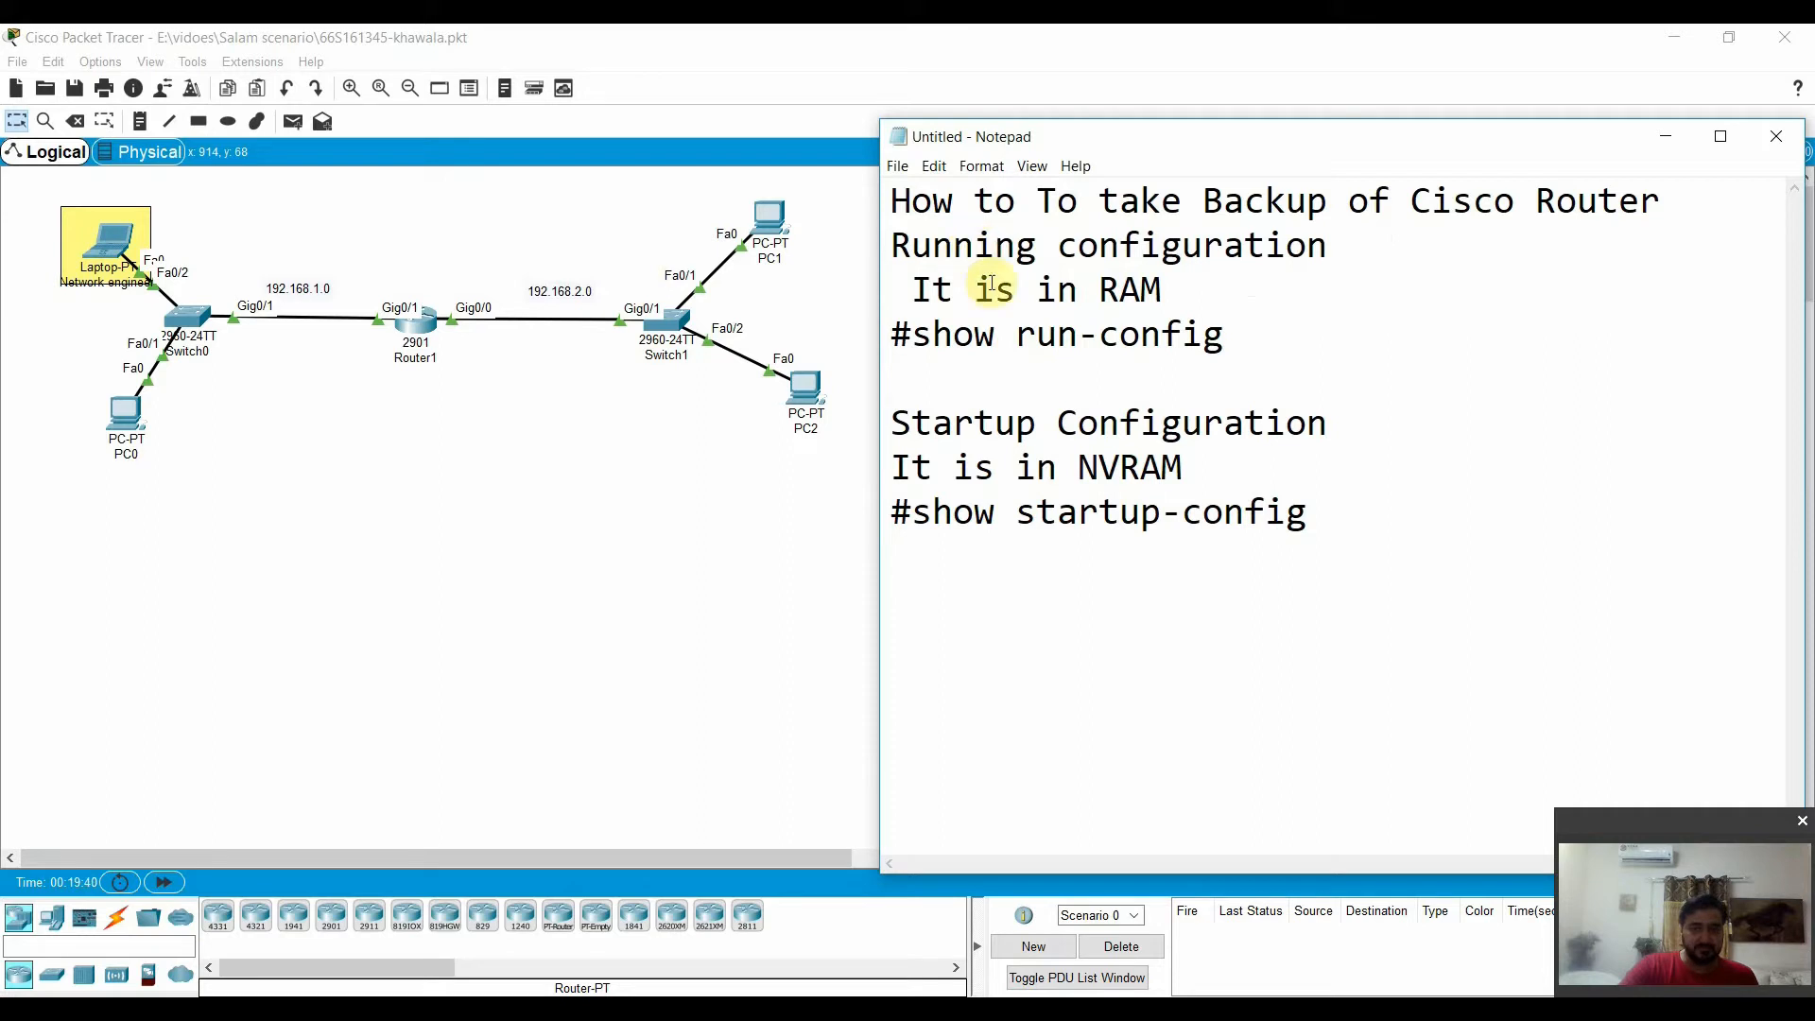
drag(1177, 286, 904, 253)
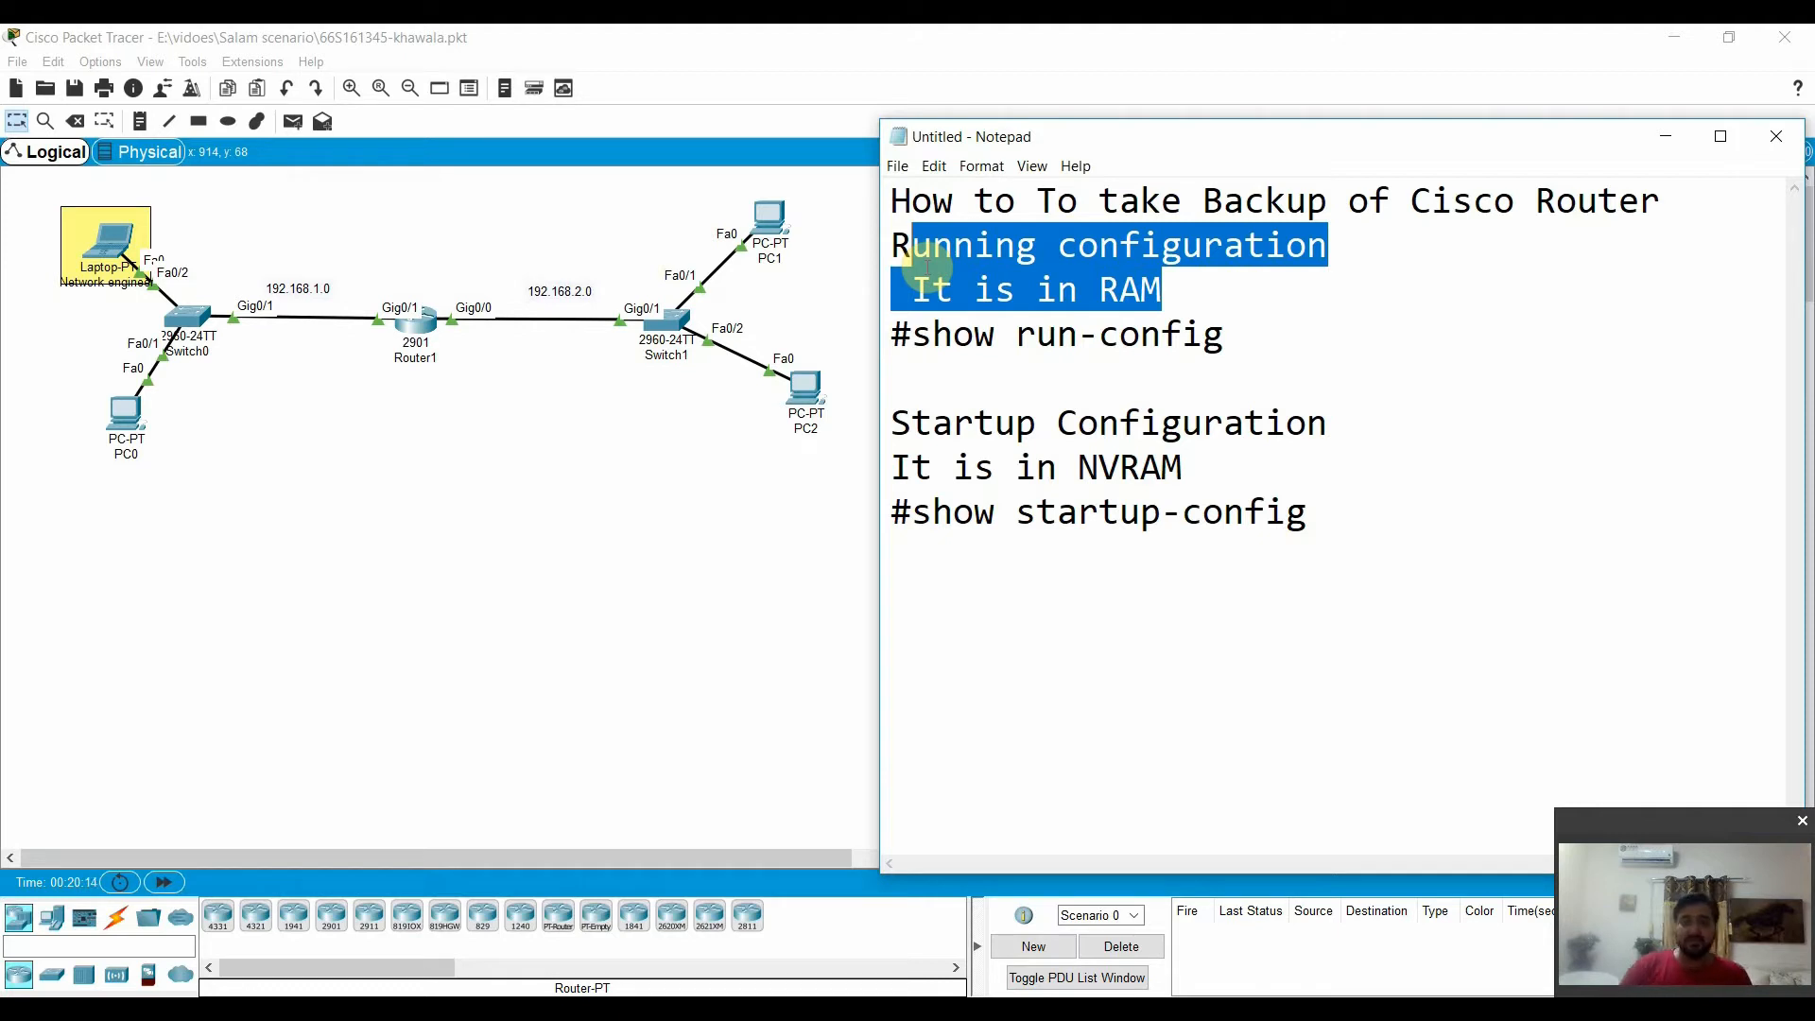
click(1168, 465)
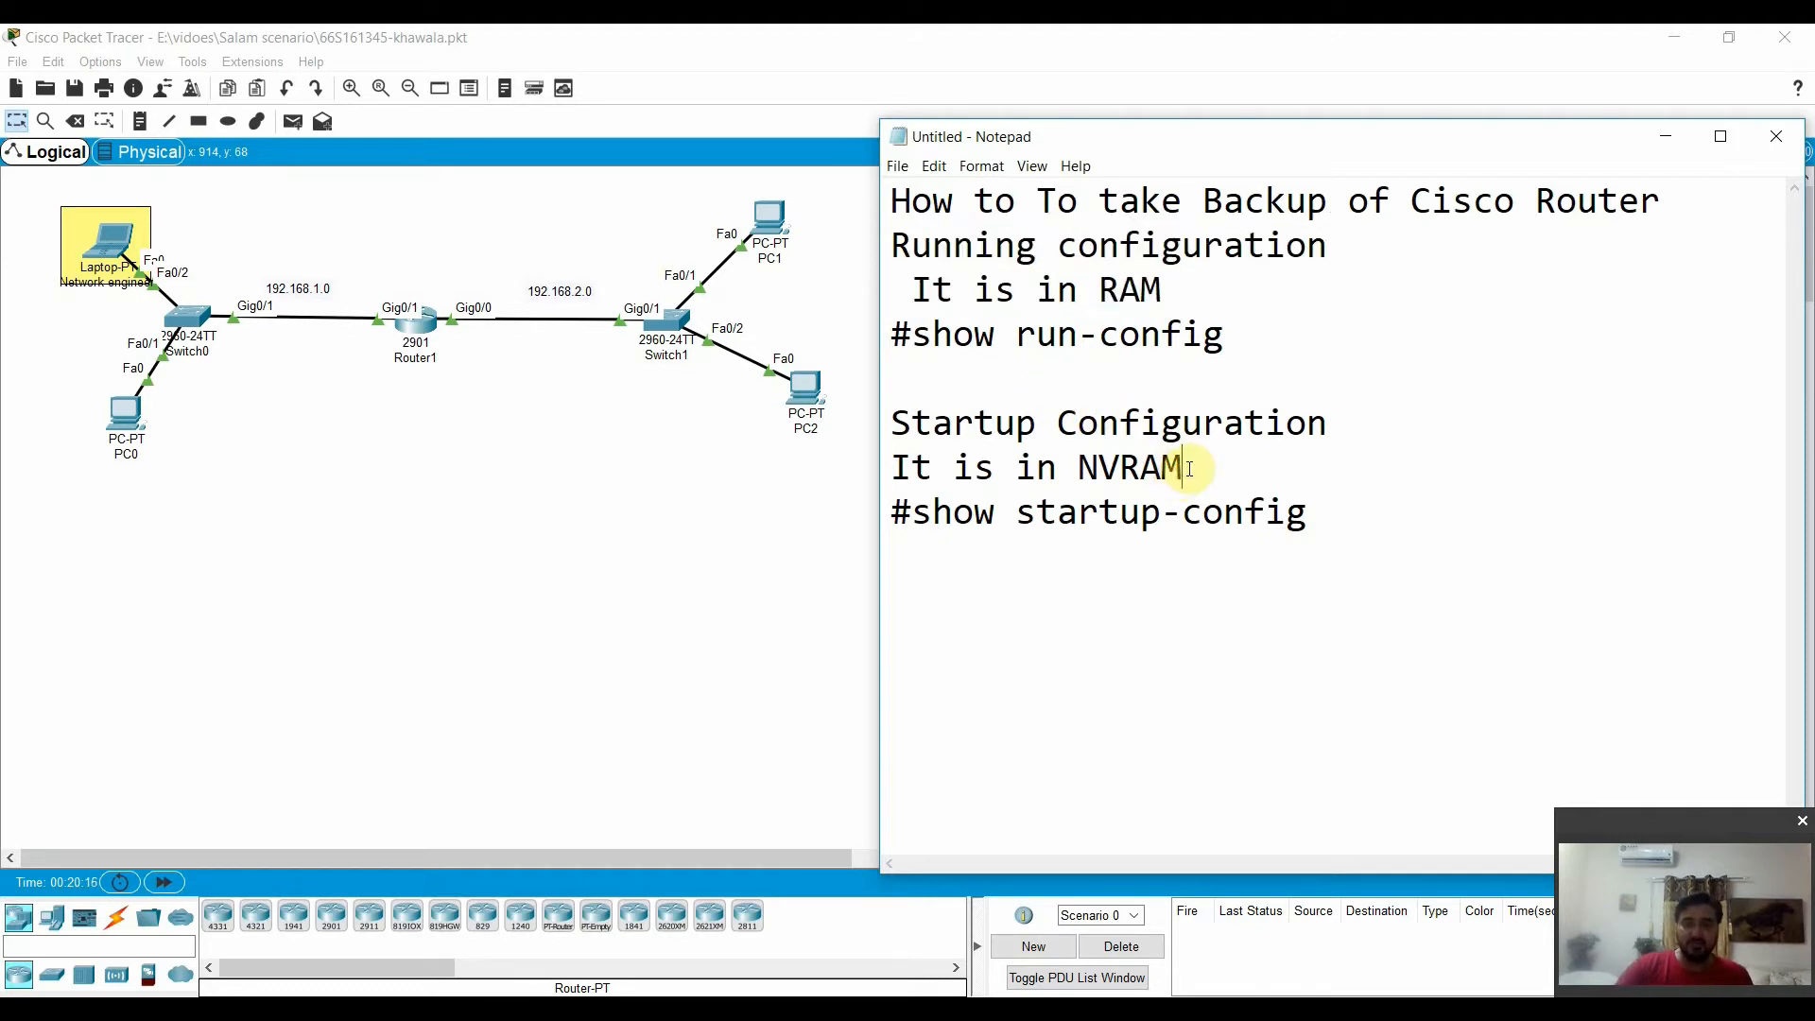
drag(1181, 467, 891, 422)
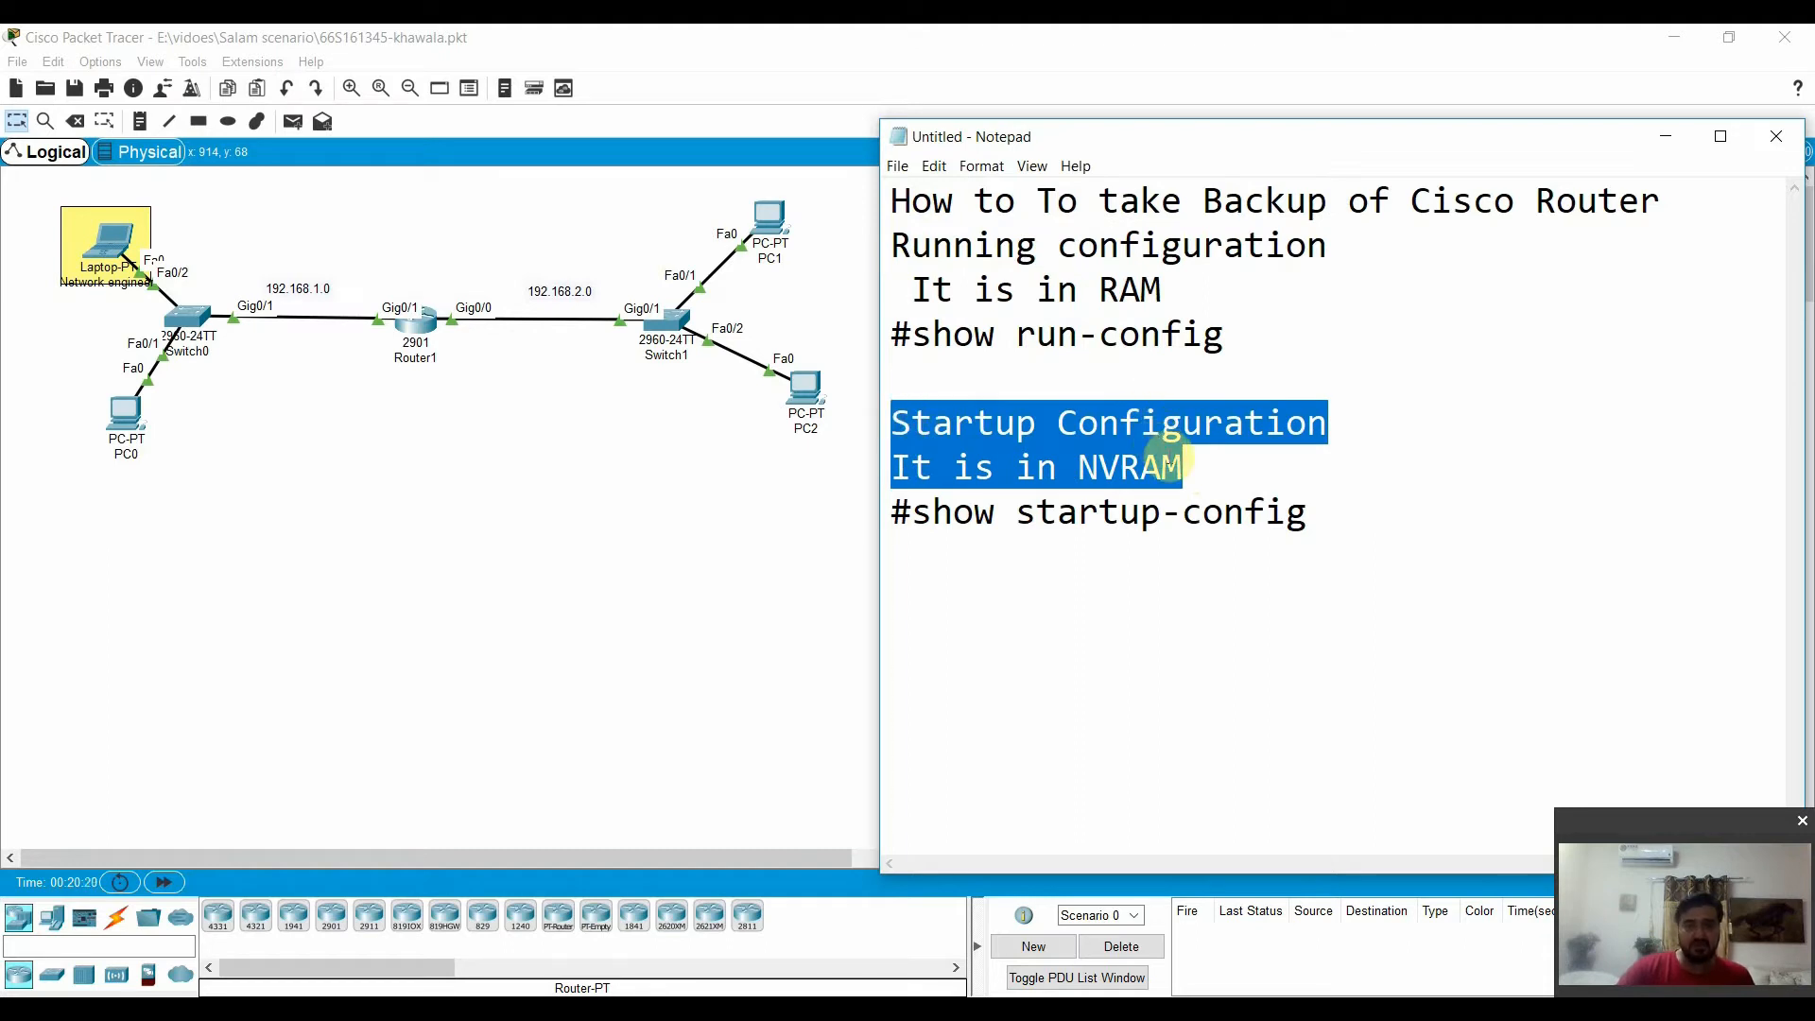
click(1186, 471)
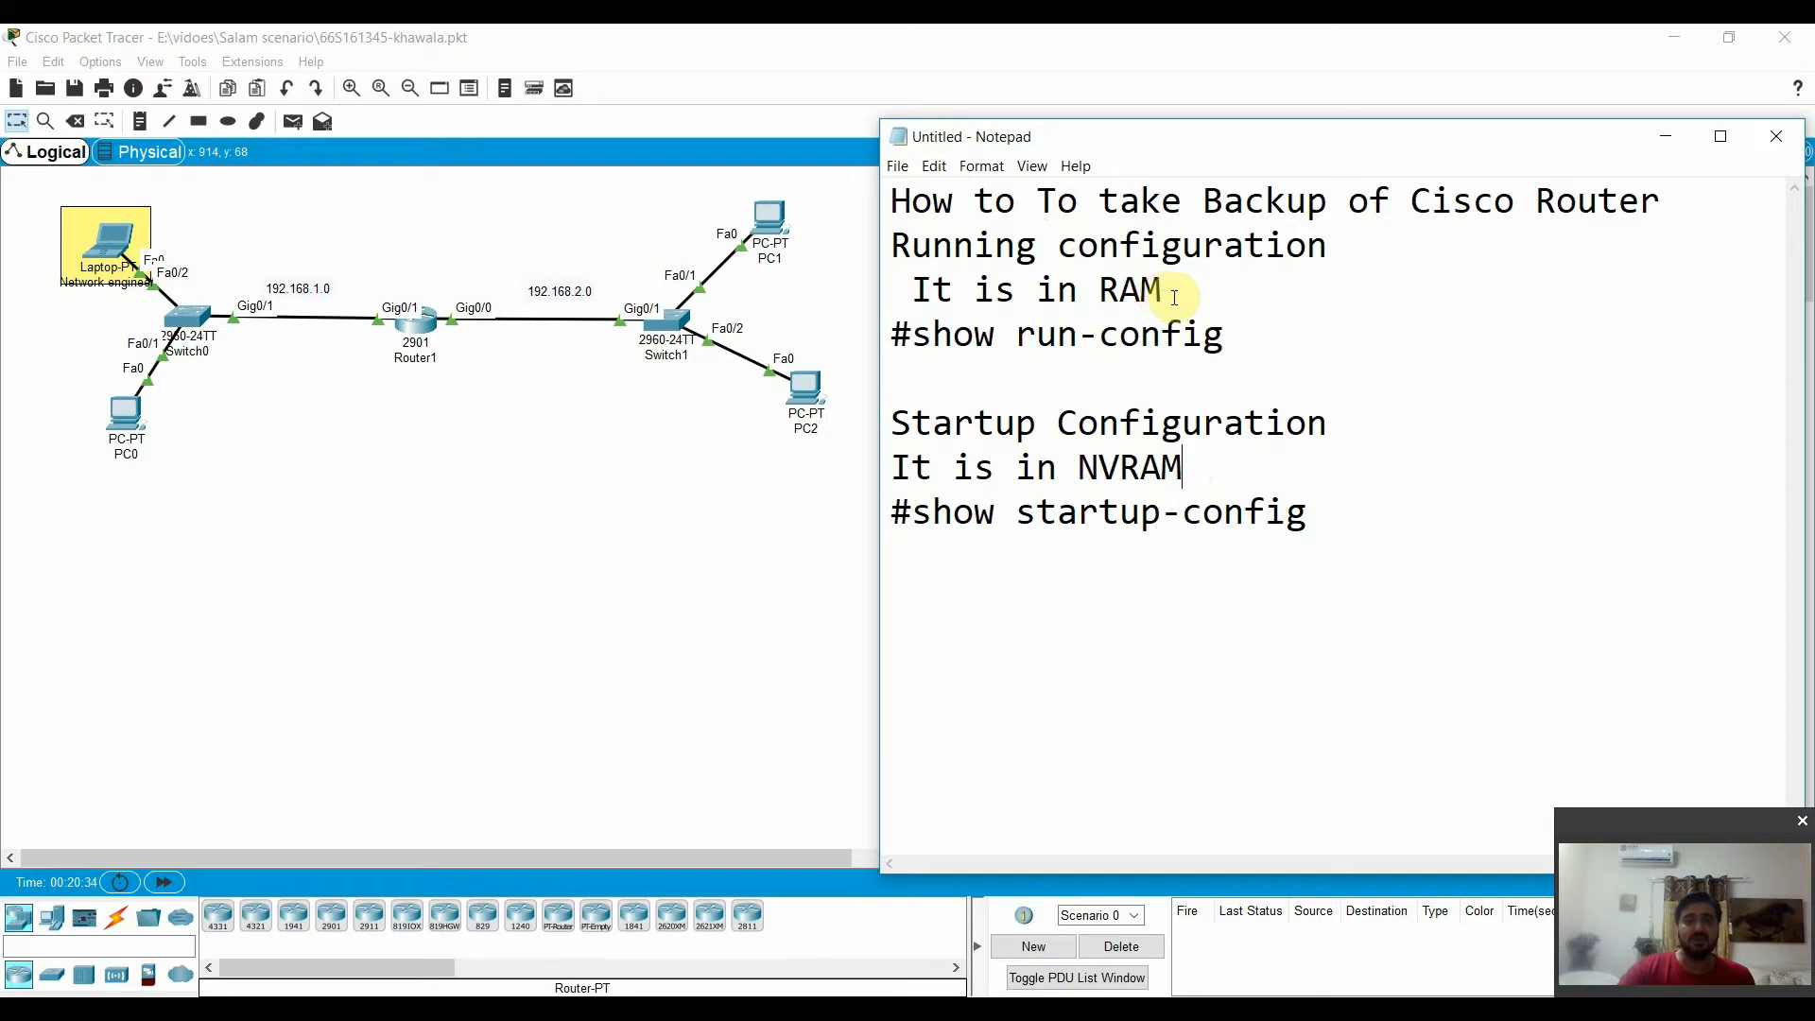
drag(1170, 293, 1016, 248)
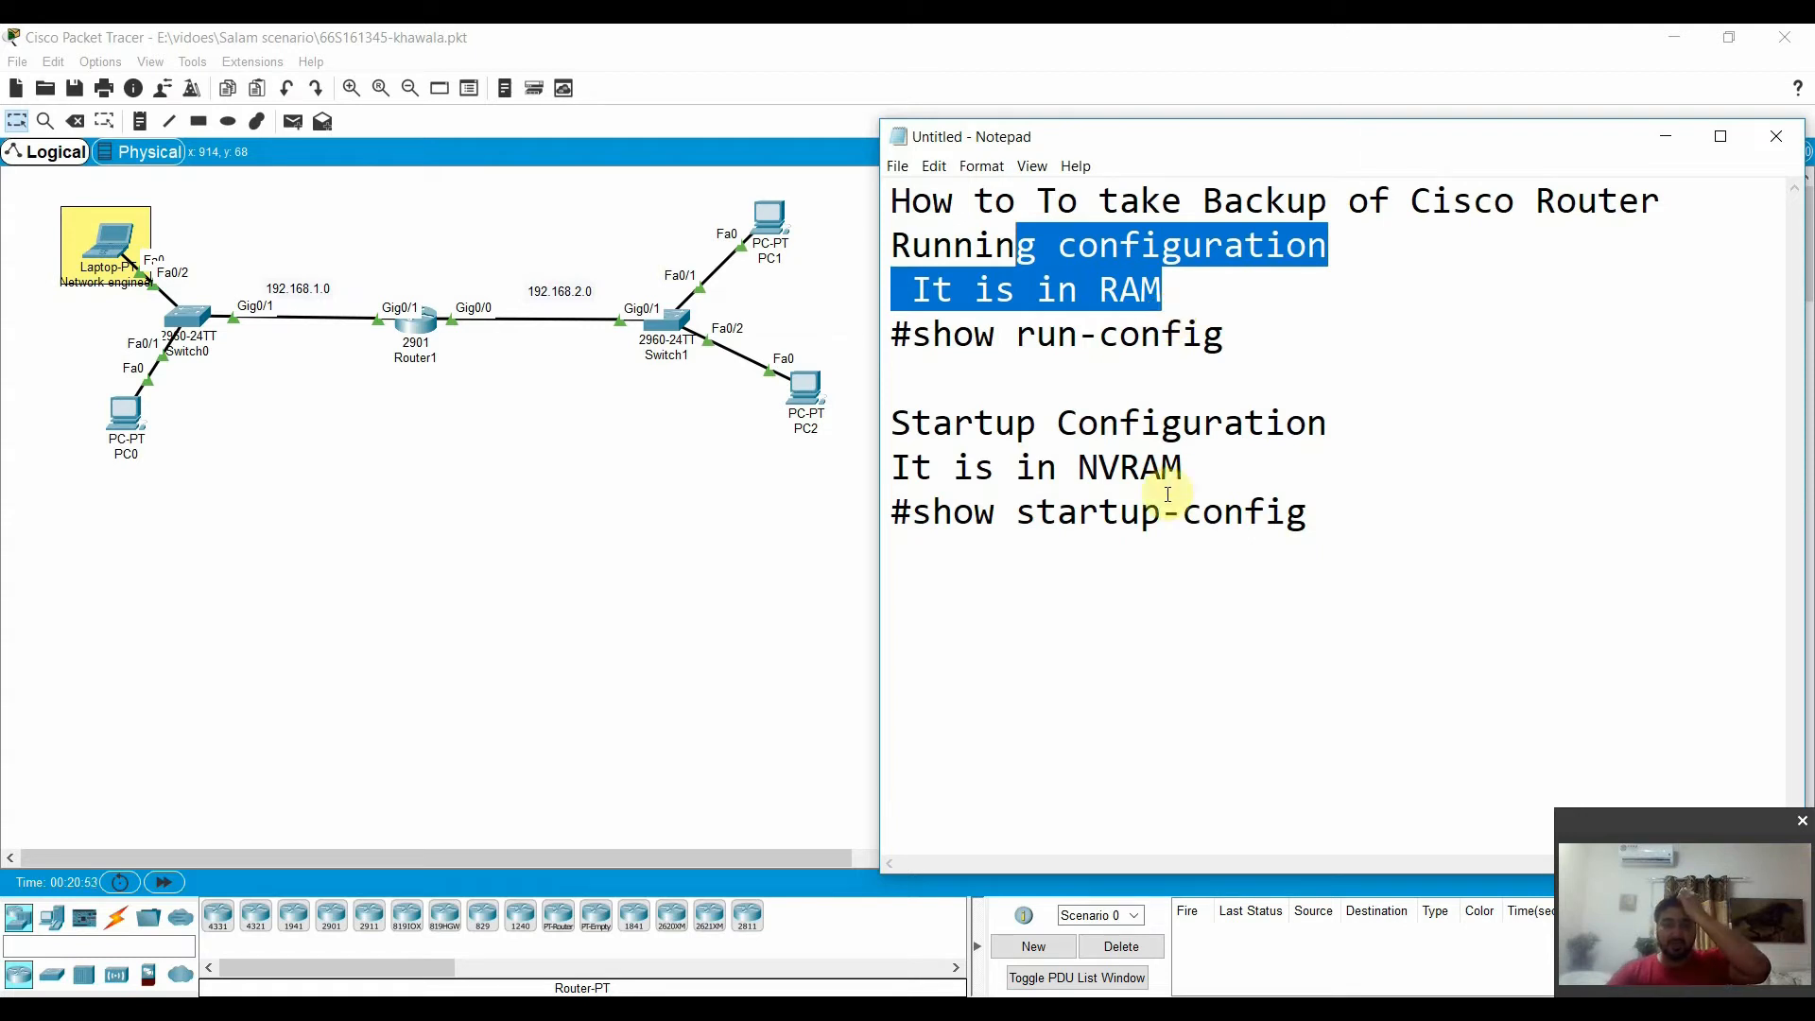
click(1197, 469)
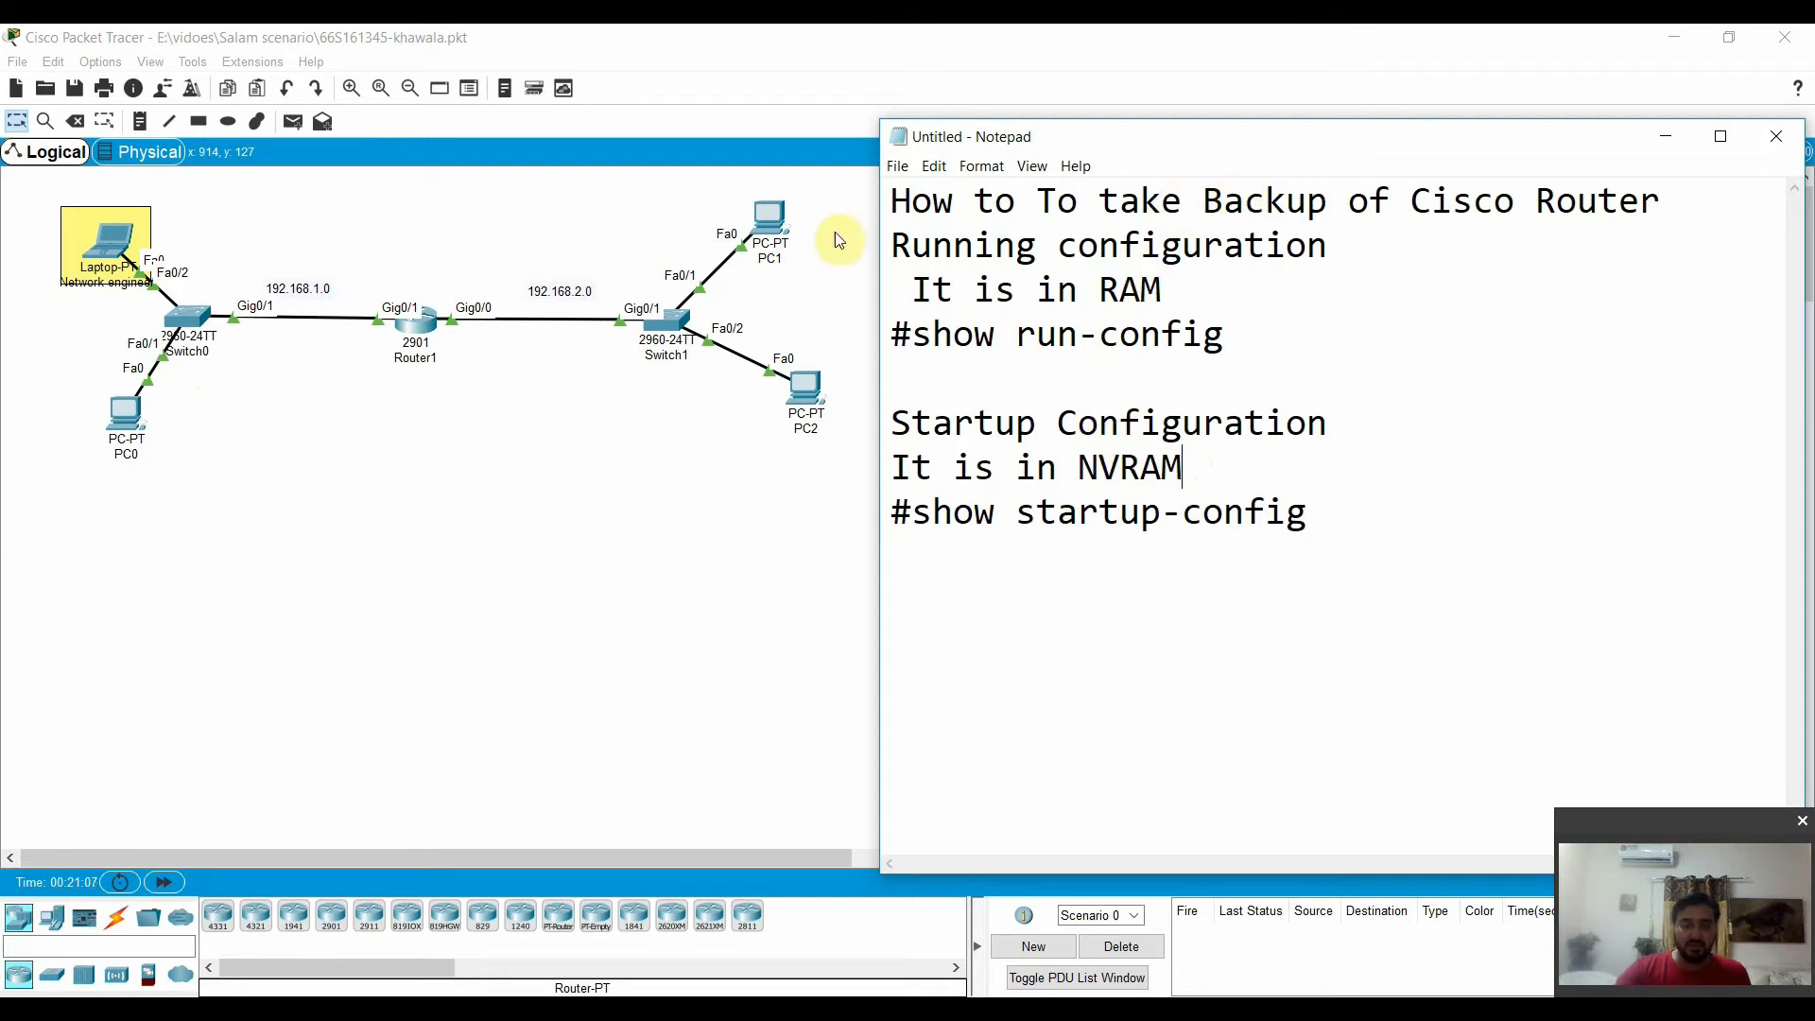
Switch back to Packet Tracer and add a Server-PT end device above Switch0, beside the laptop
click(328, 451)
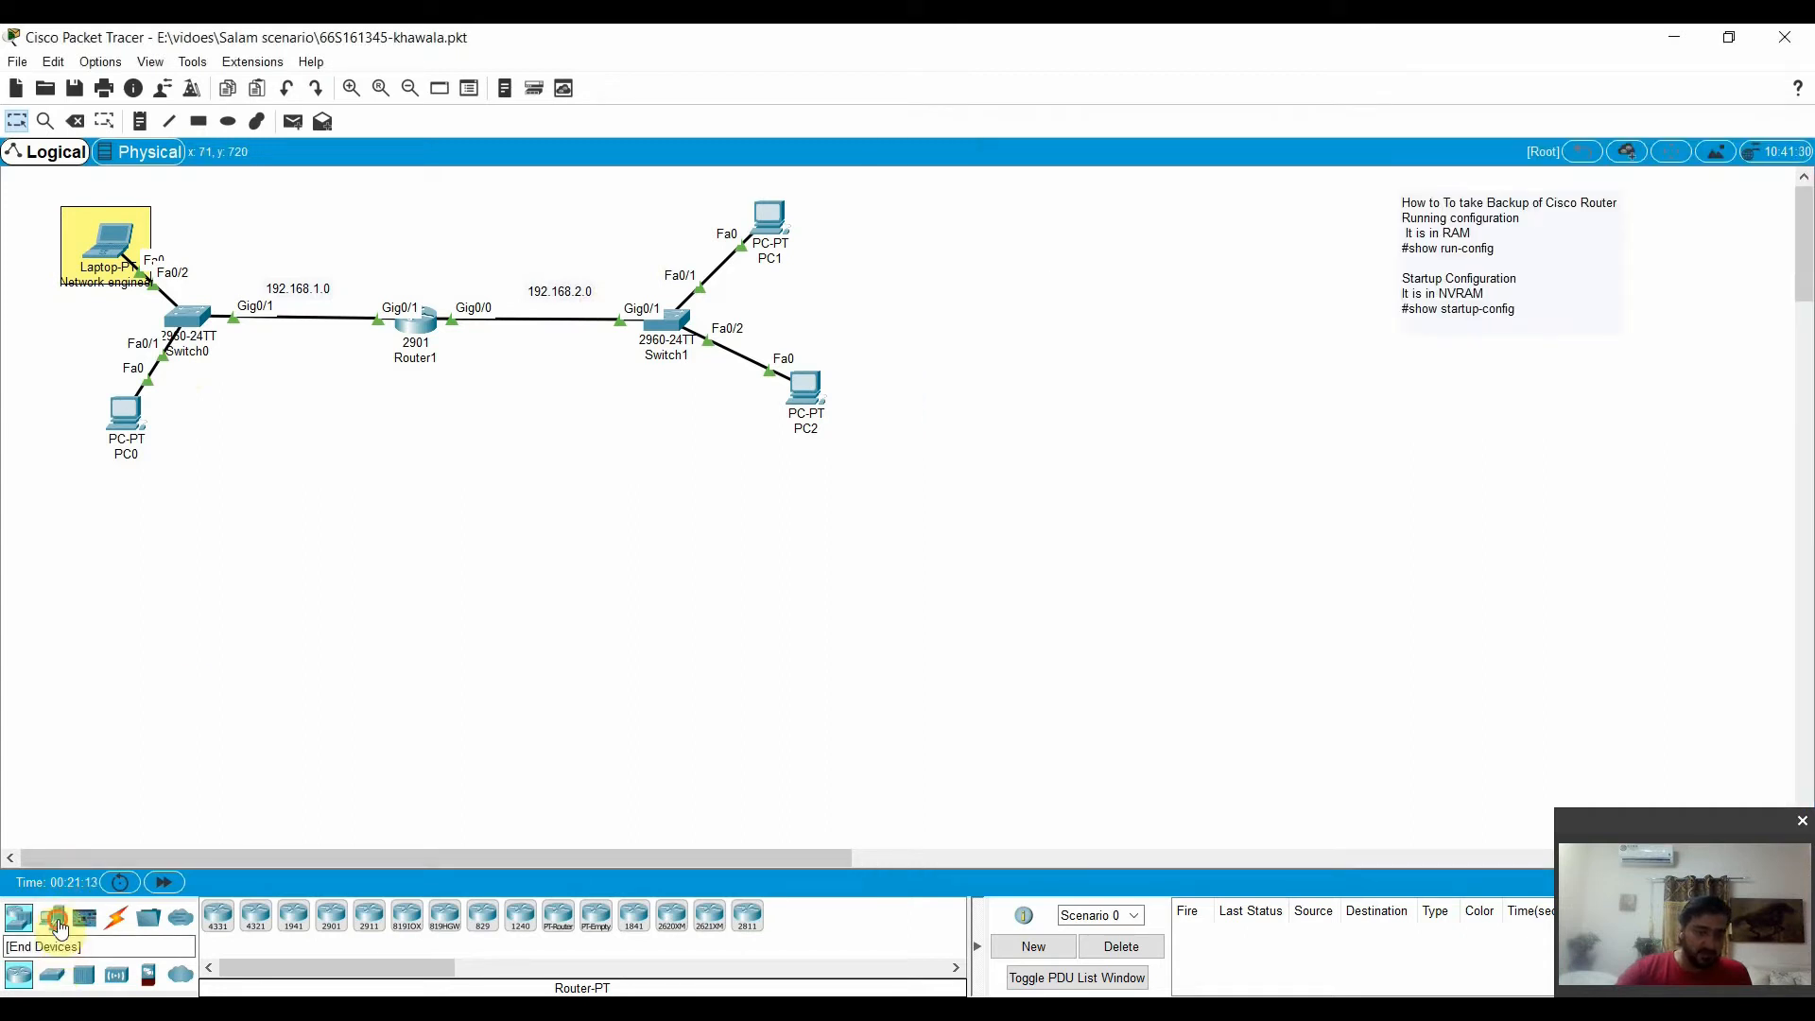
click(59, 927)
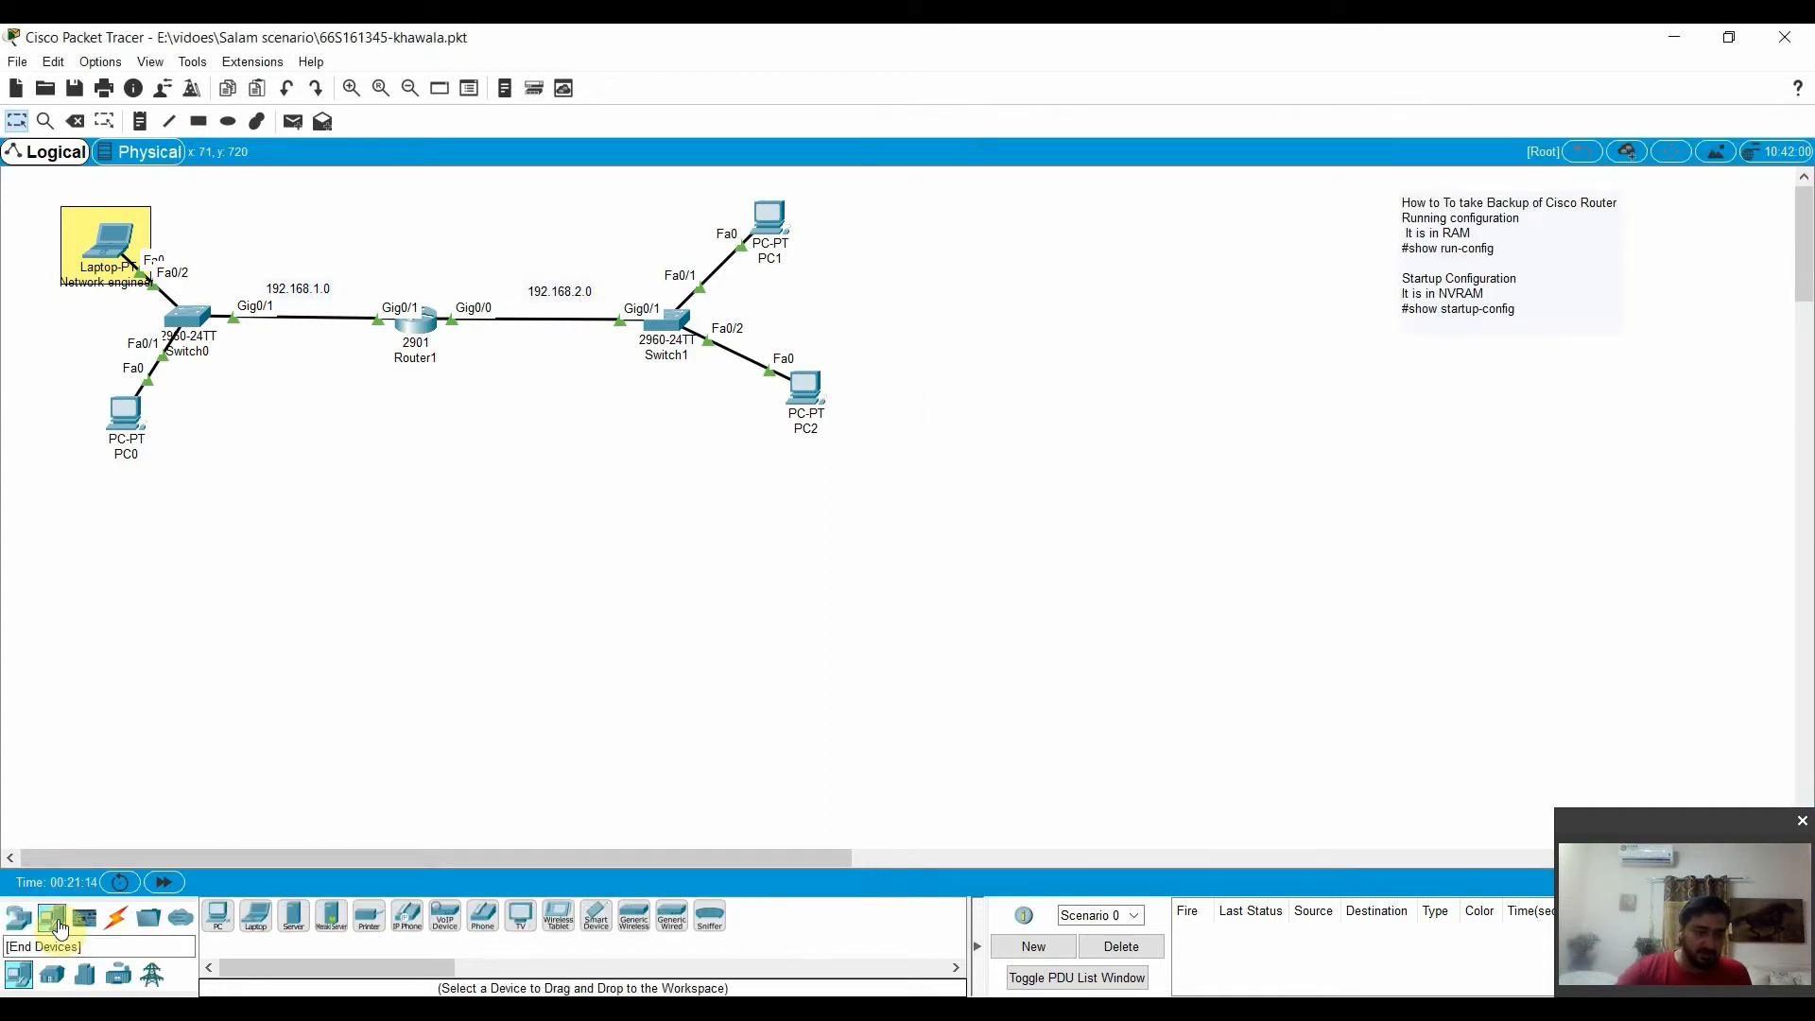
click(302, 918)
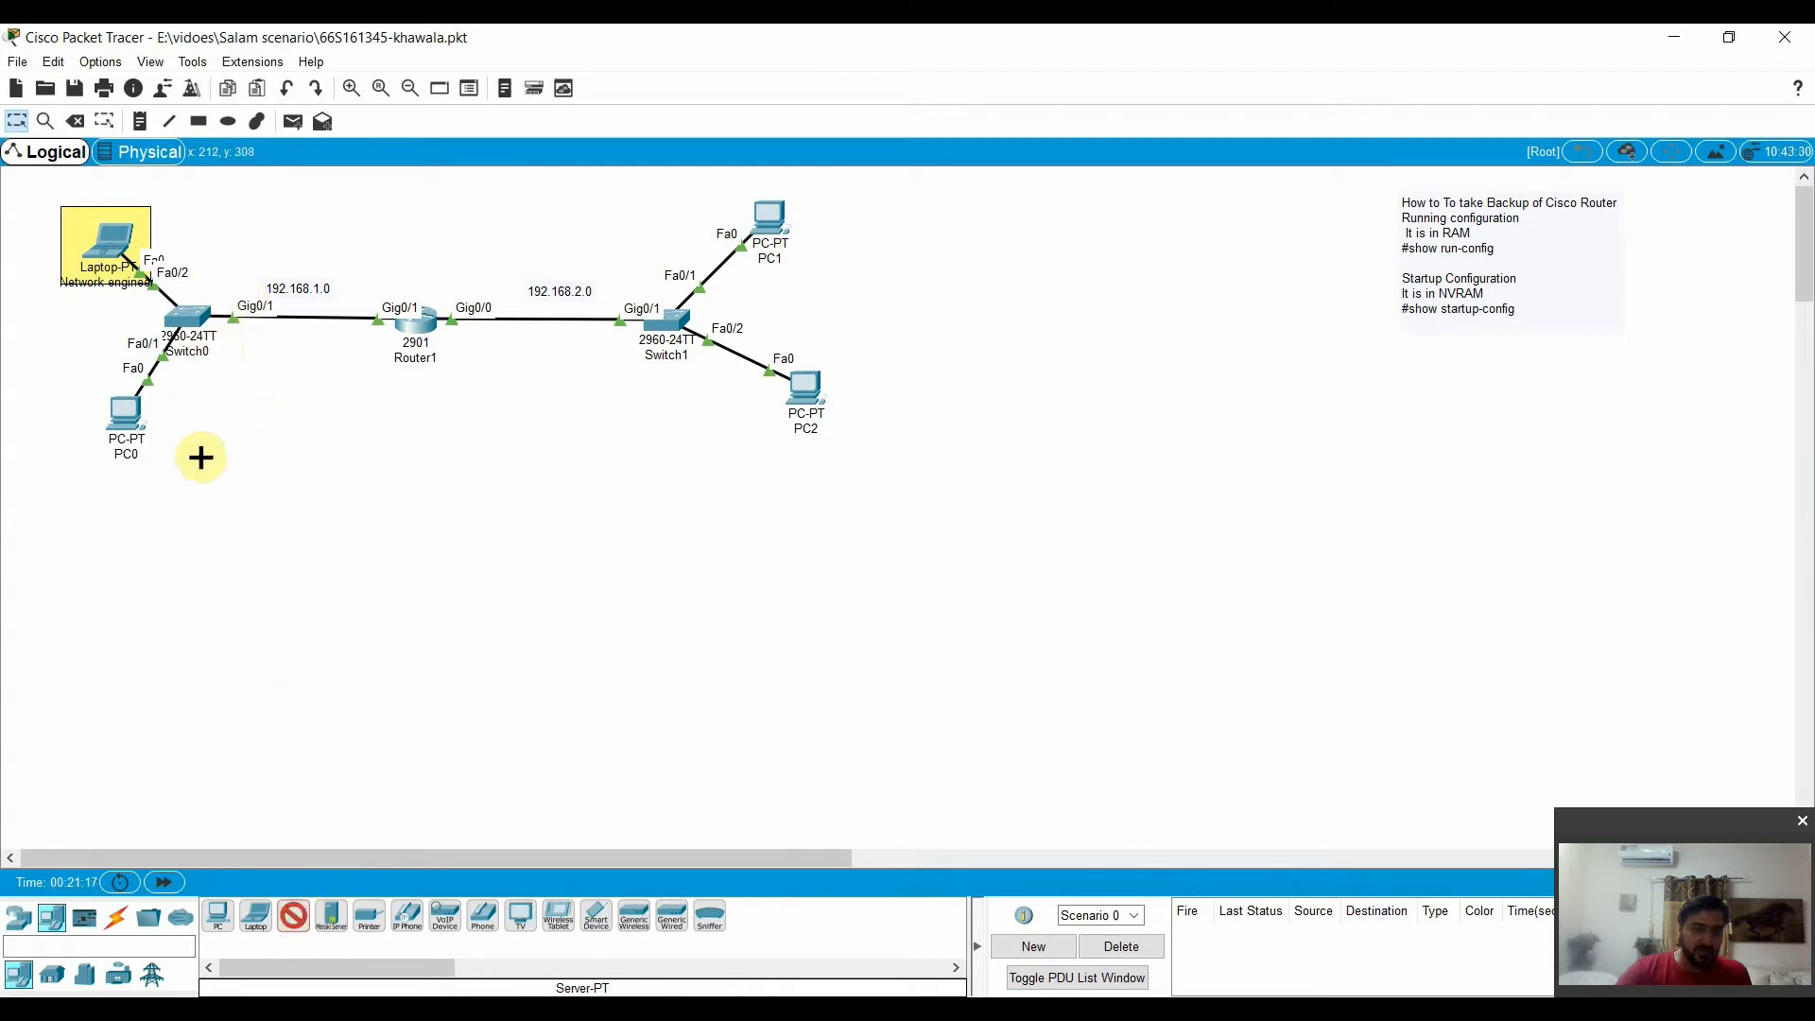
click(226, 208)
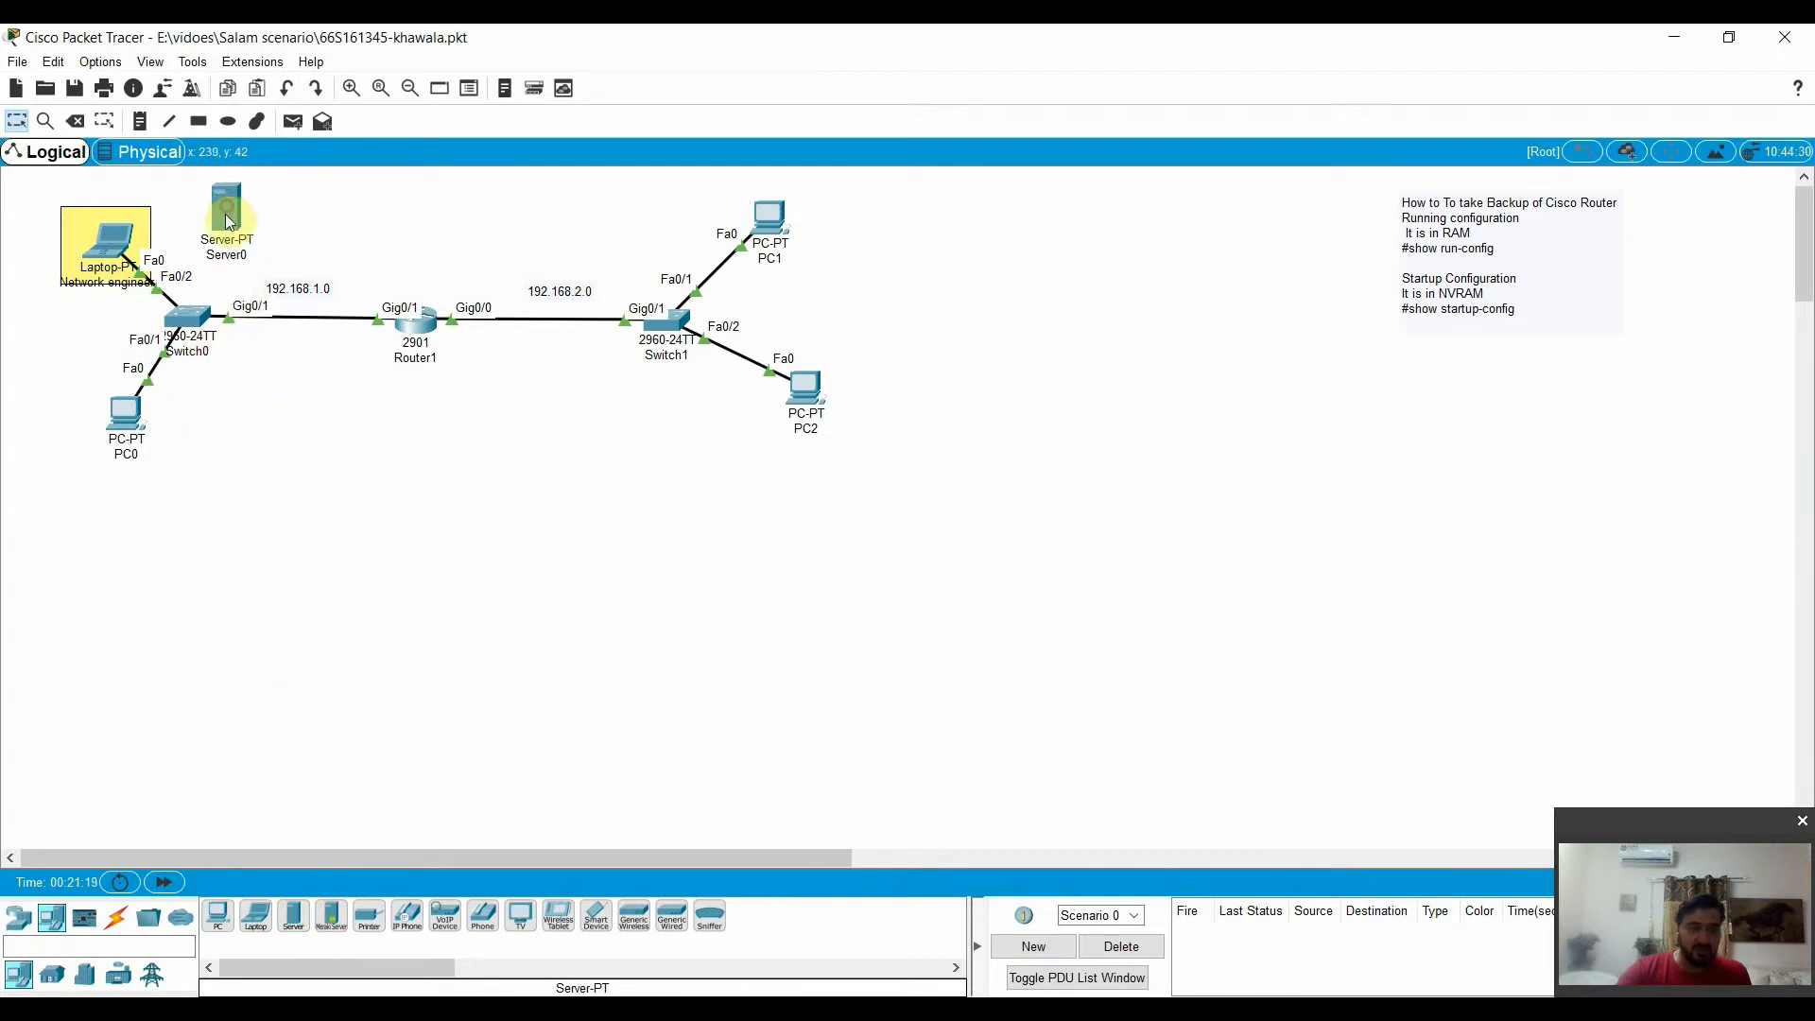
Shift the whole network topology down in the workspace and move the server higher above Switch0
drag(40, 178, 1198, 565)
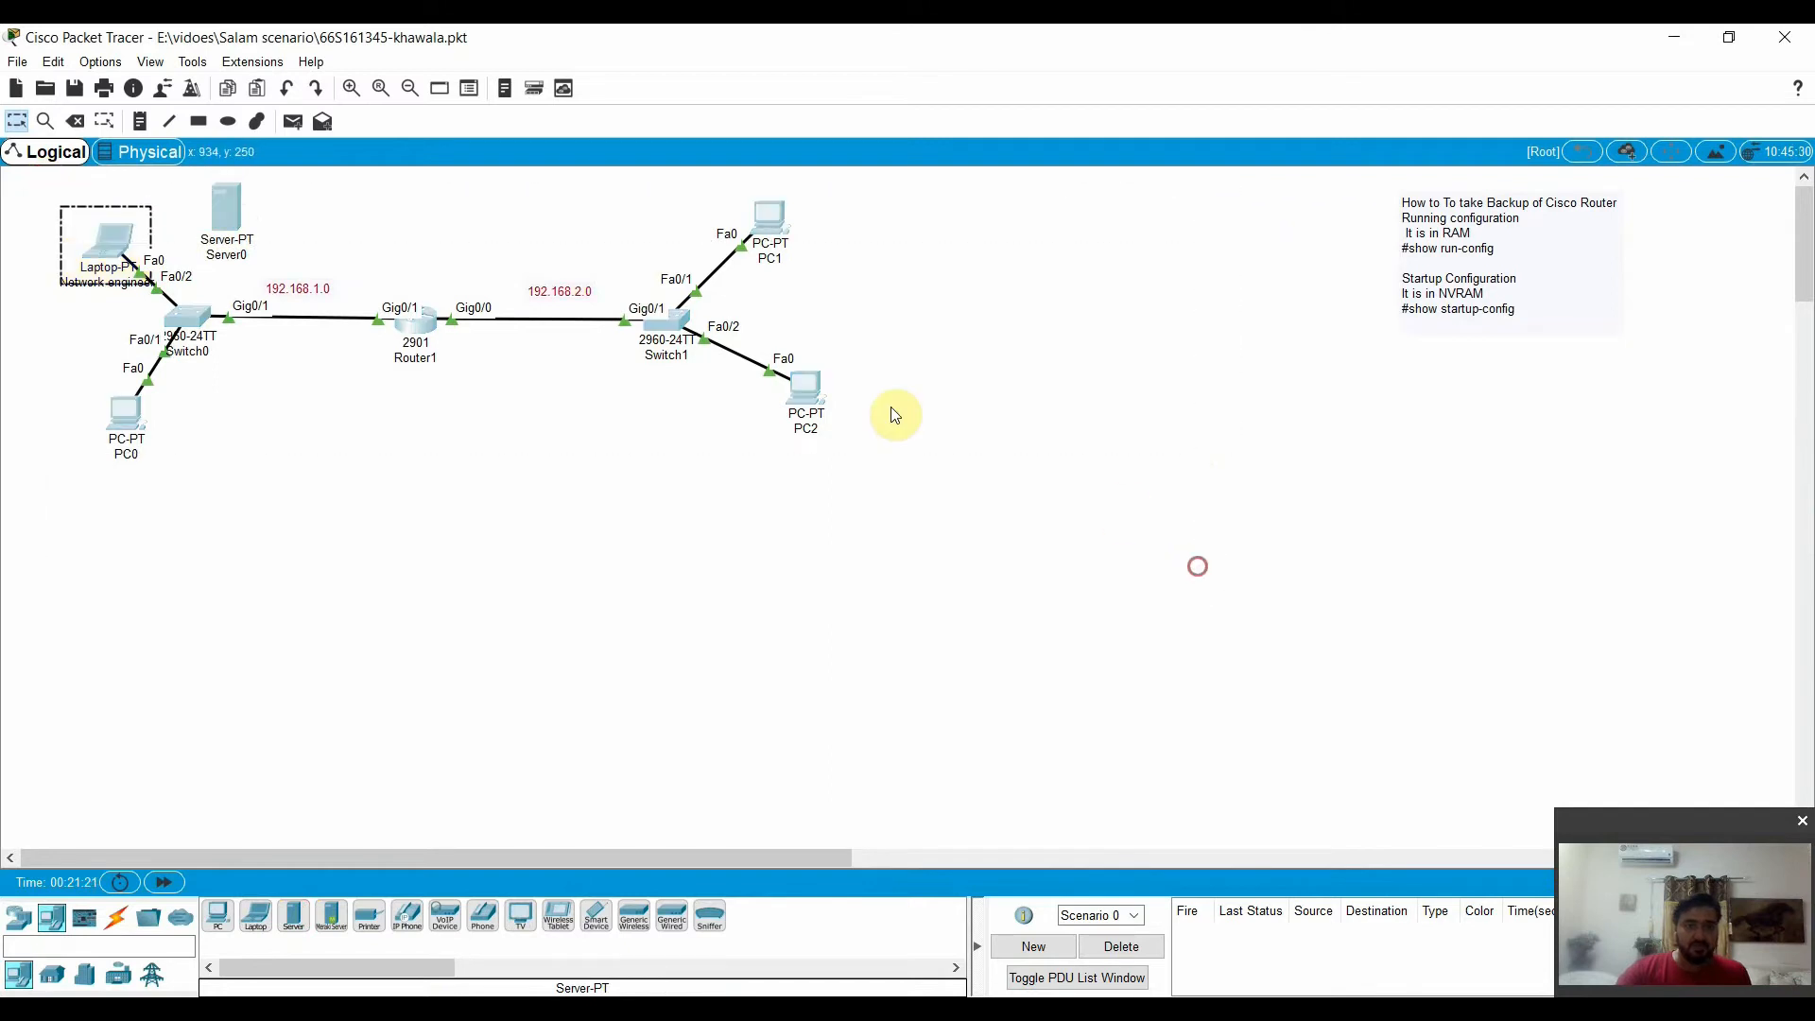
click(678, 315)
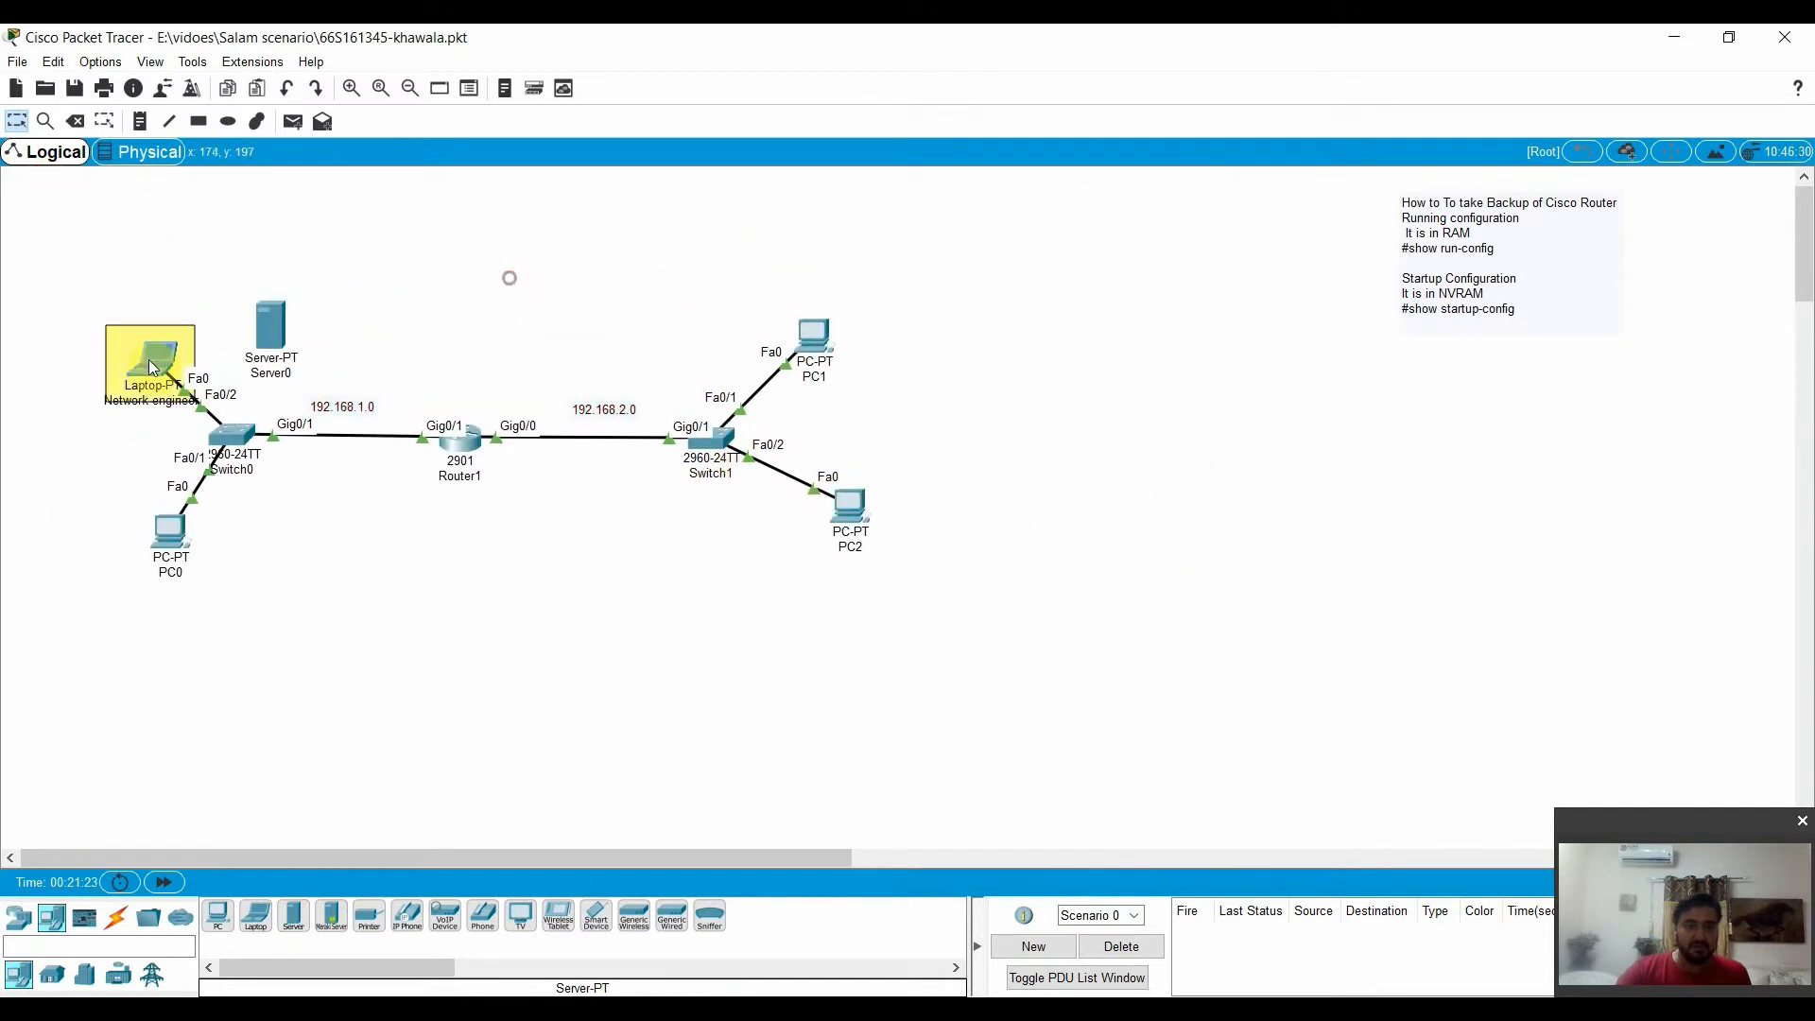
drag(280, 325, 282, 254)
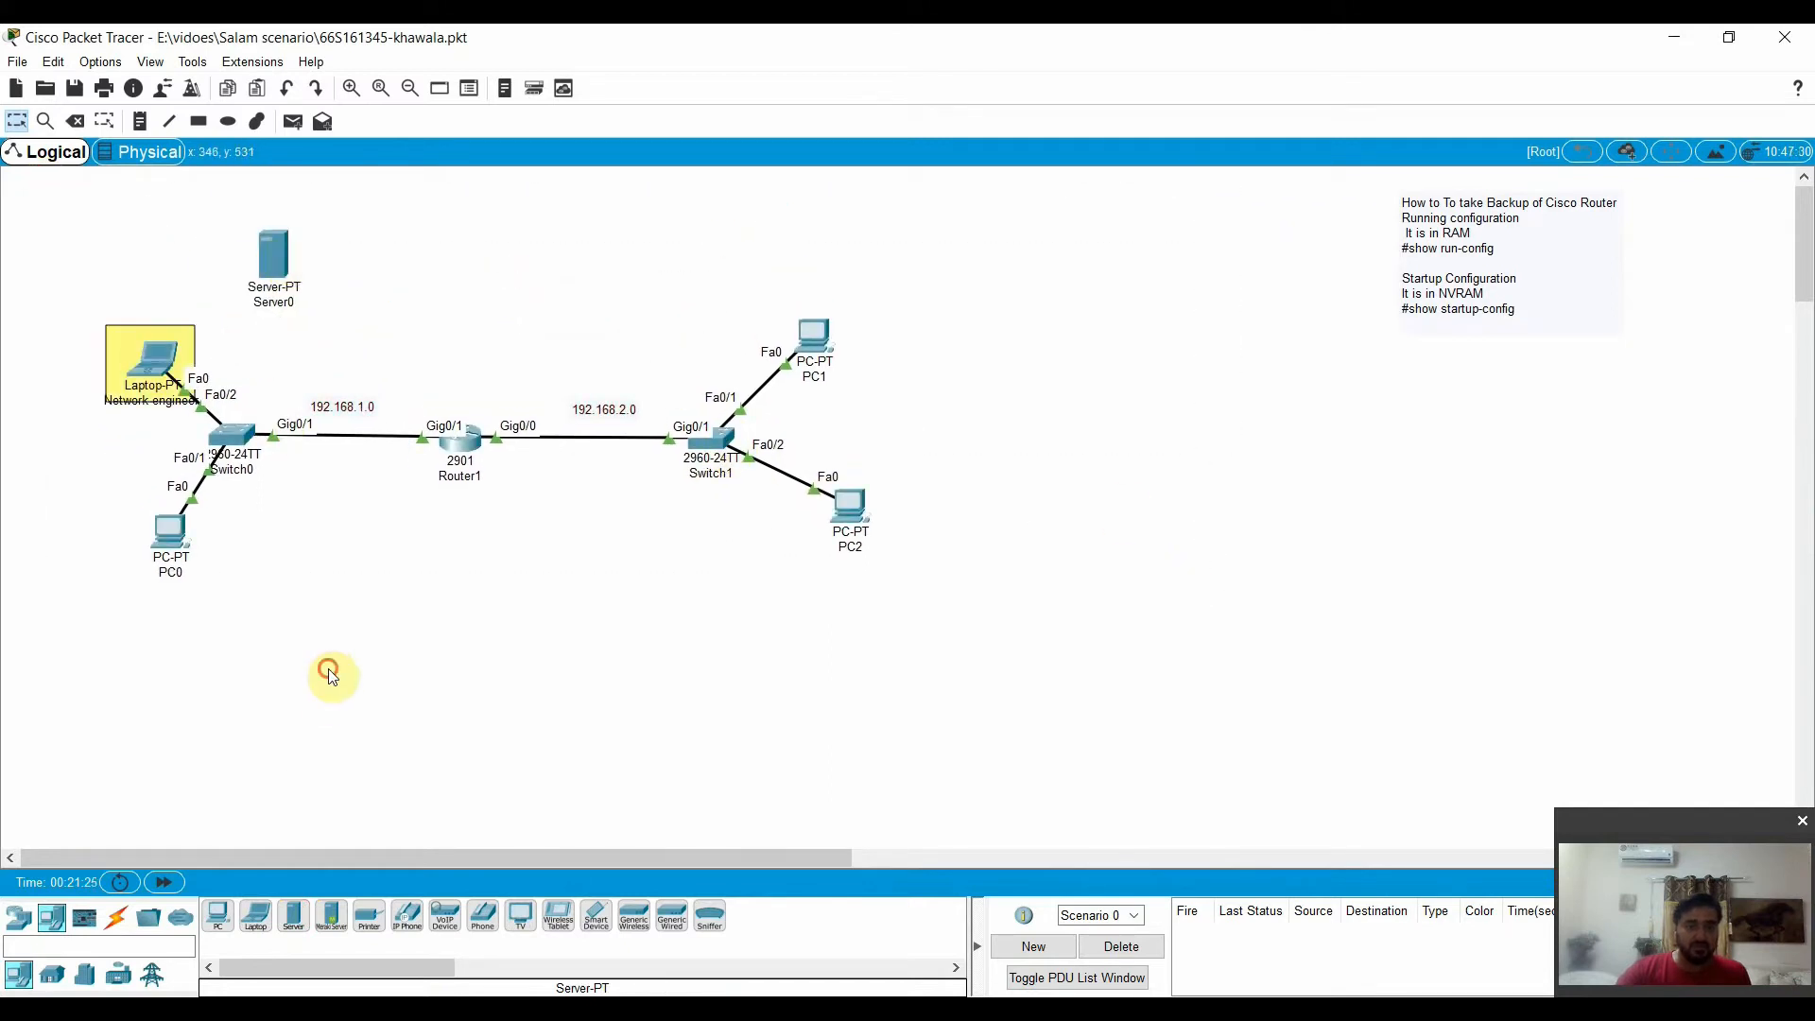
Connect Server0's FastEthernet0 to Switch0's FastEthernet0/3 with a Copper Straight-Through cable and nudge the server slightly left
click(121, 918)
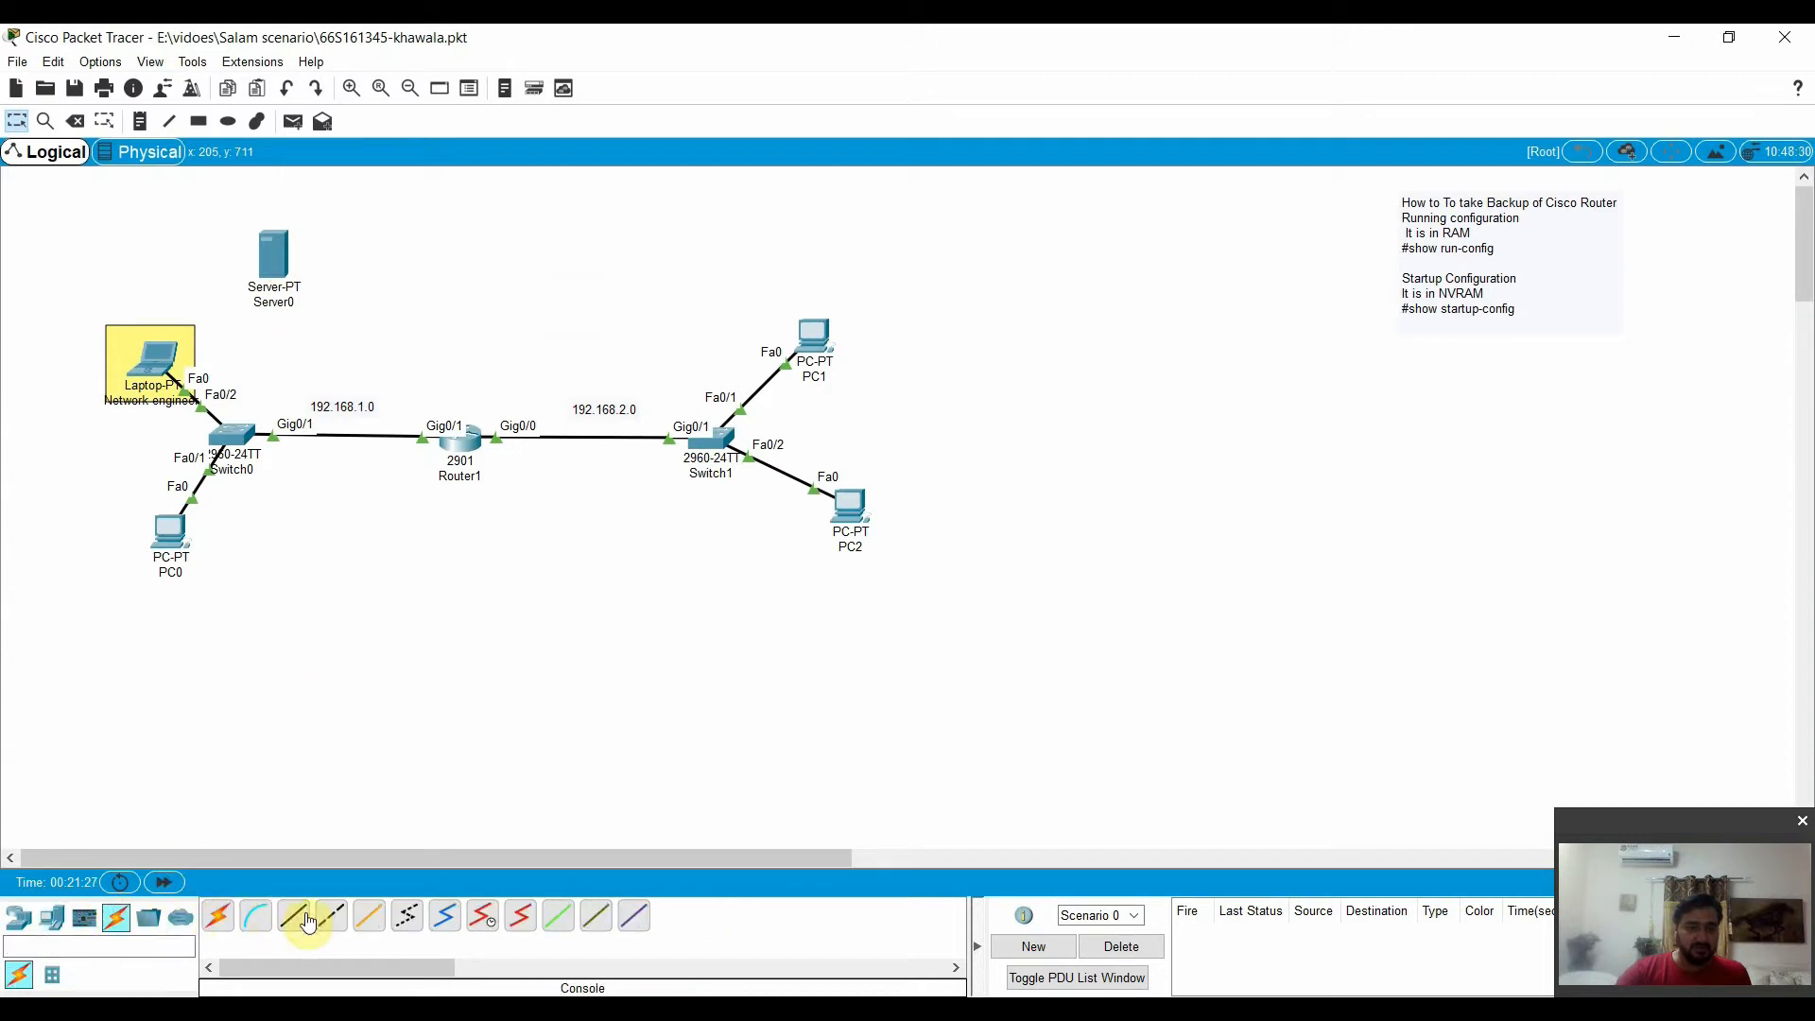
click(294, 914)
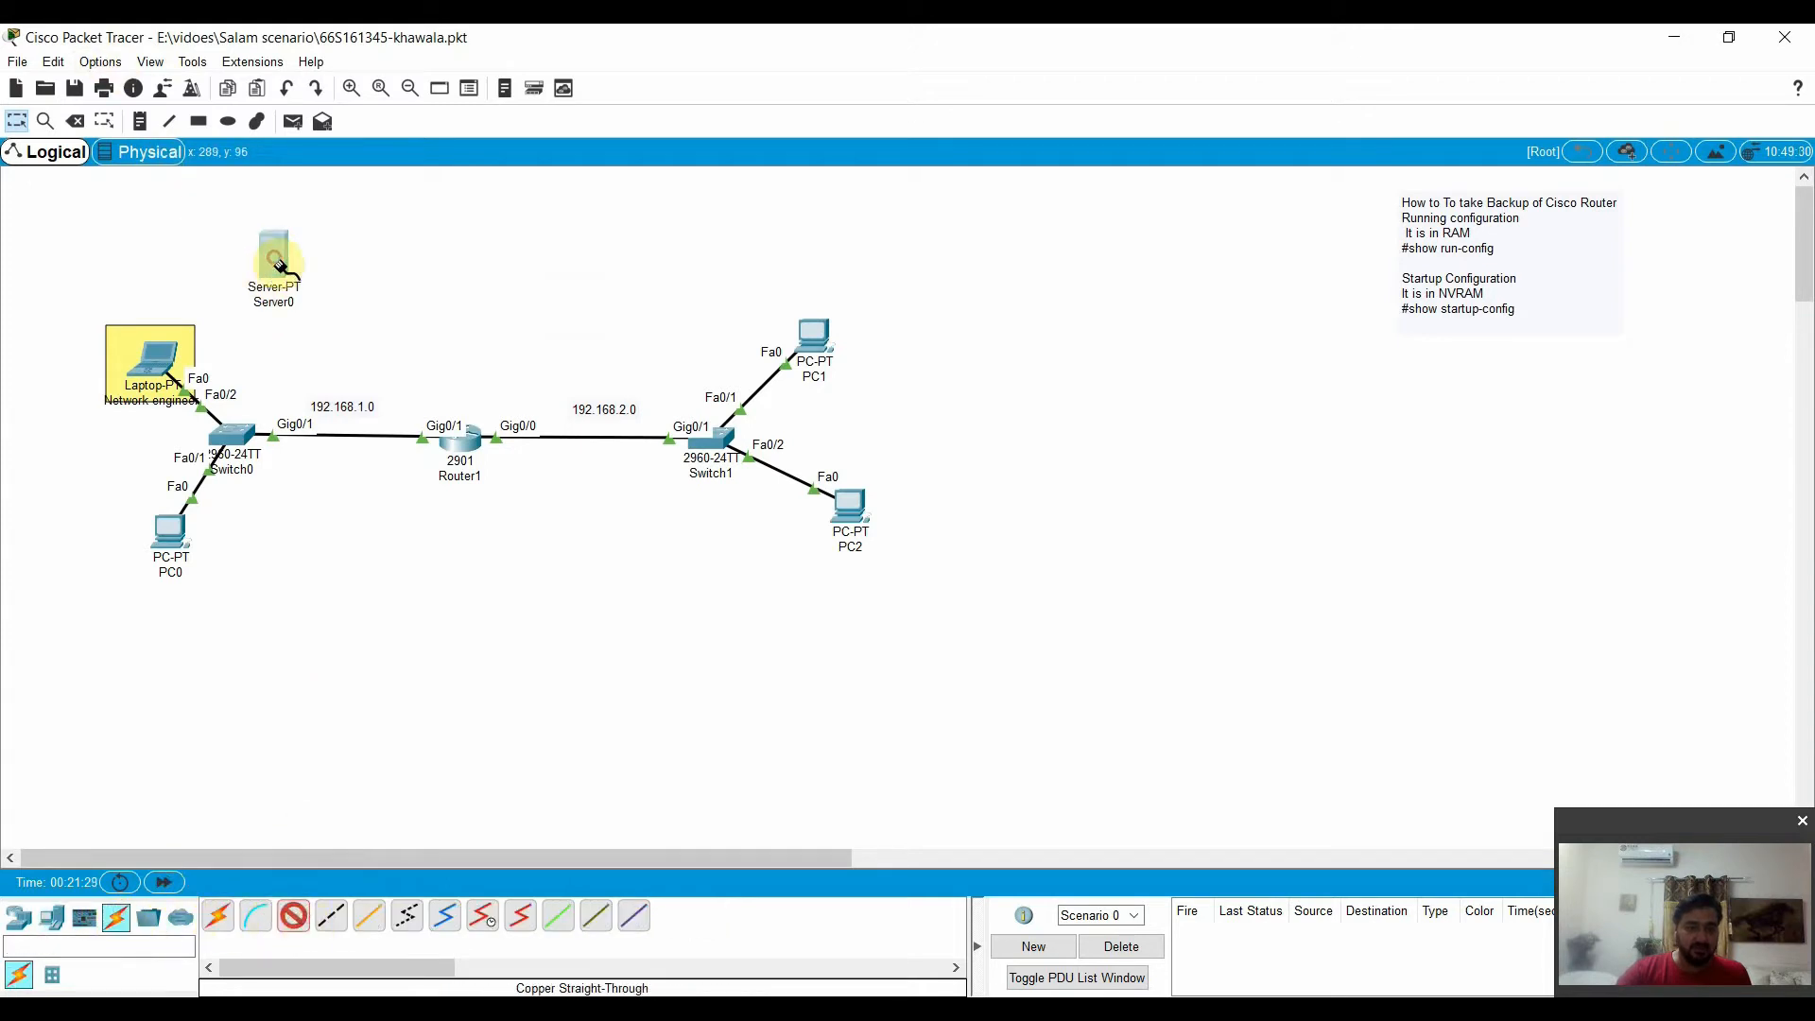
click(277, 282)
click(341, 267)
click(243, 435)
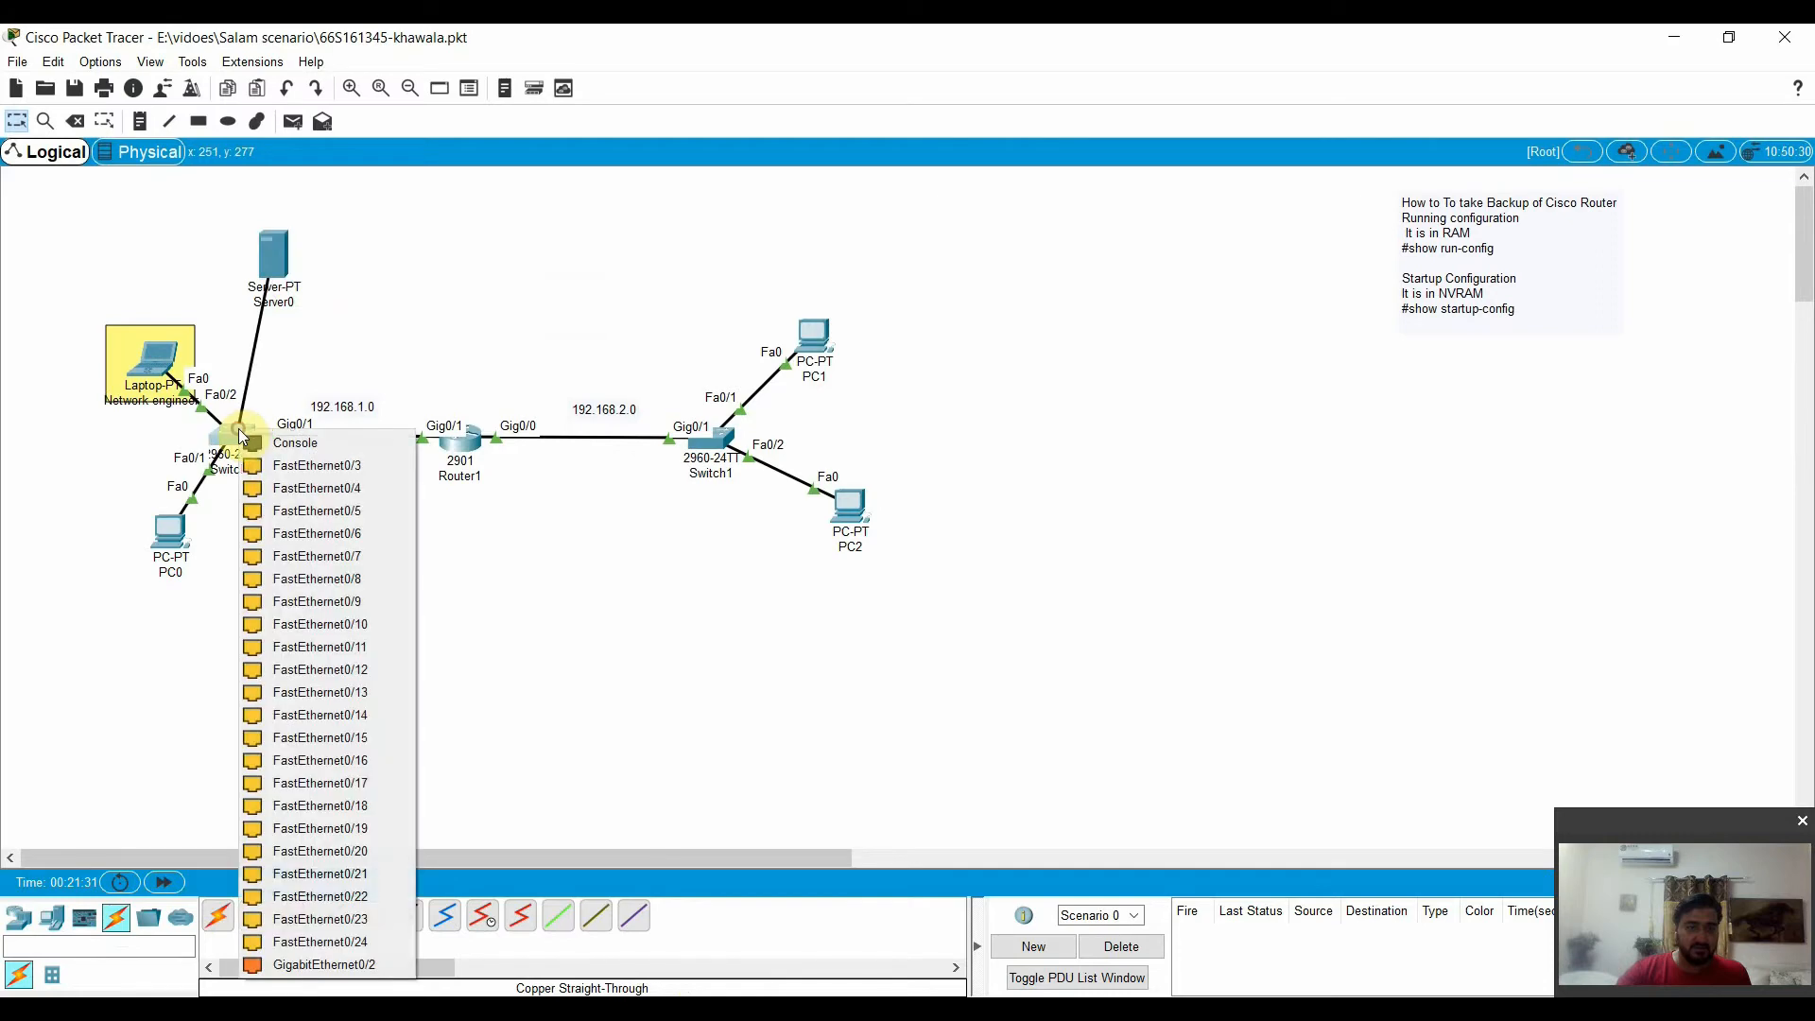
click(355, 469)
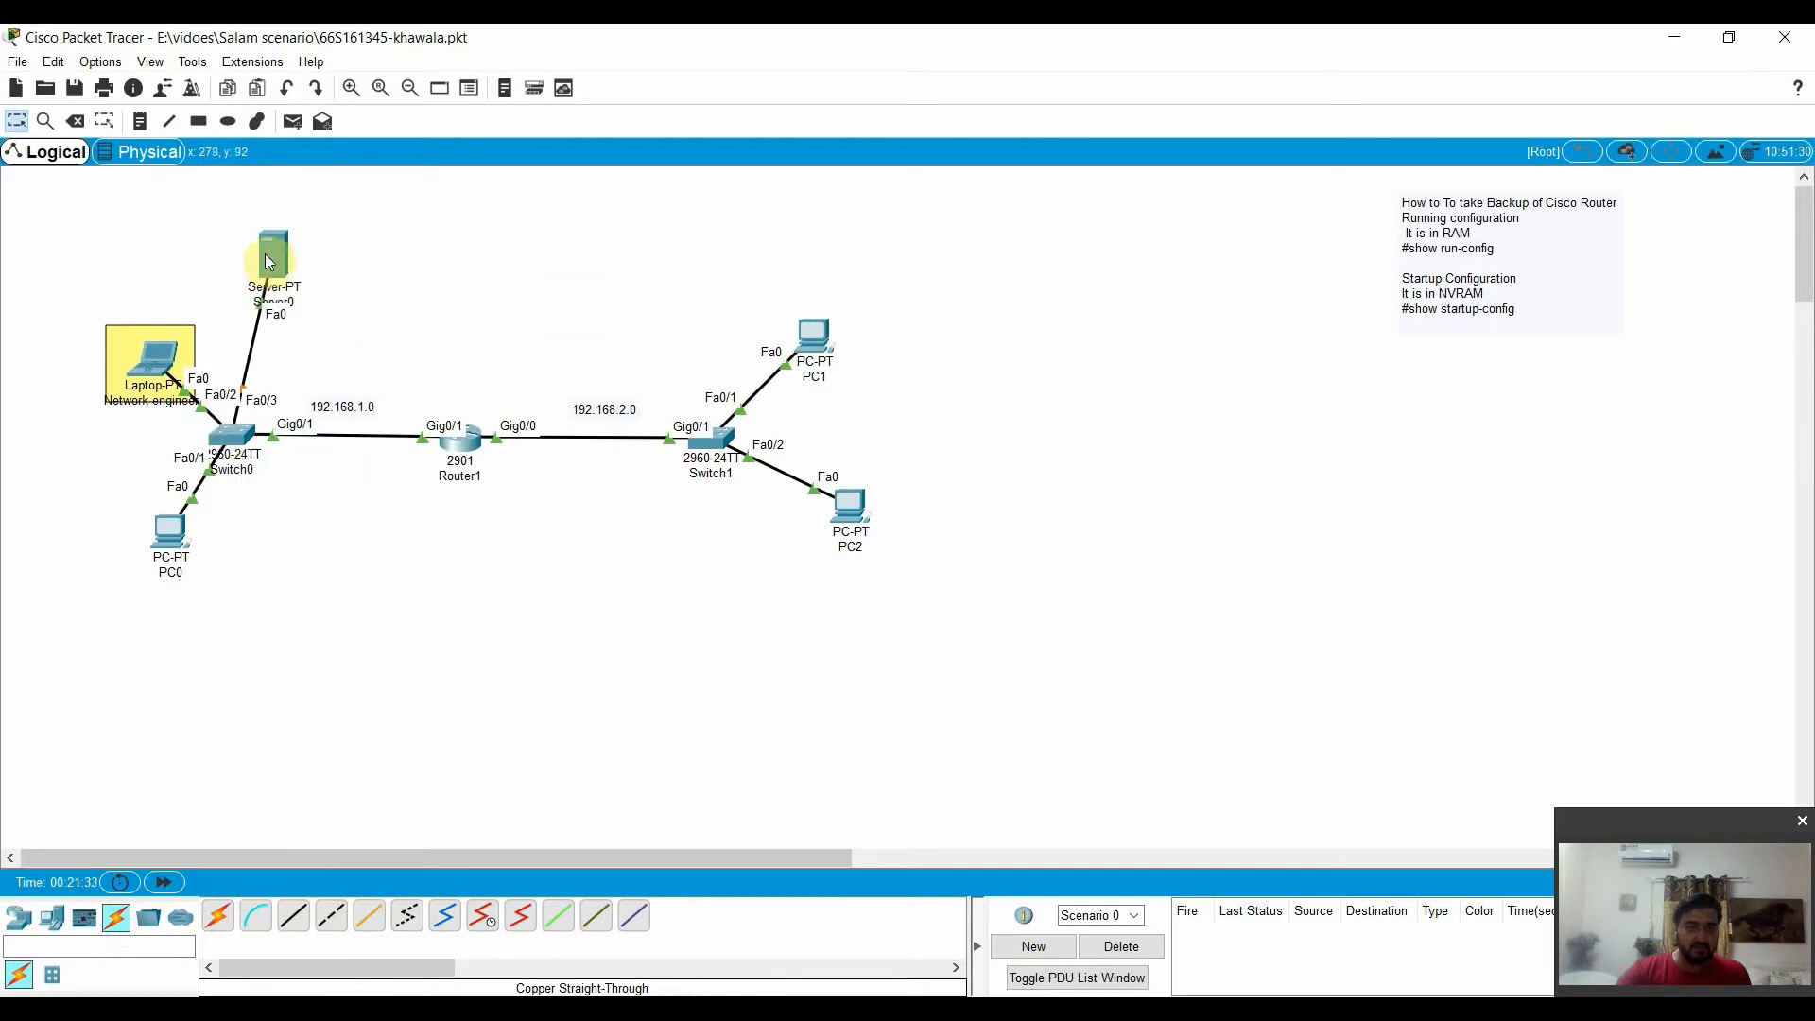
drag(261, 253, 245, 253)
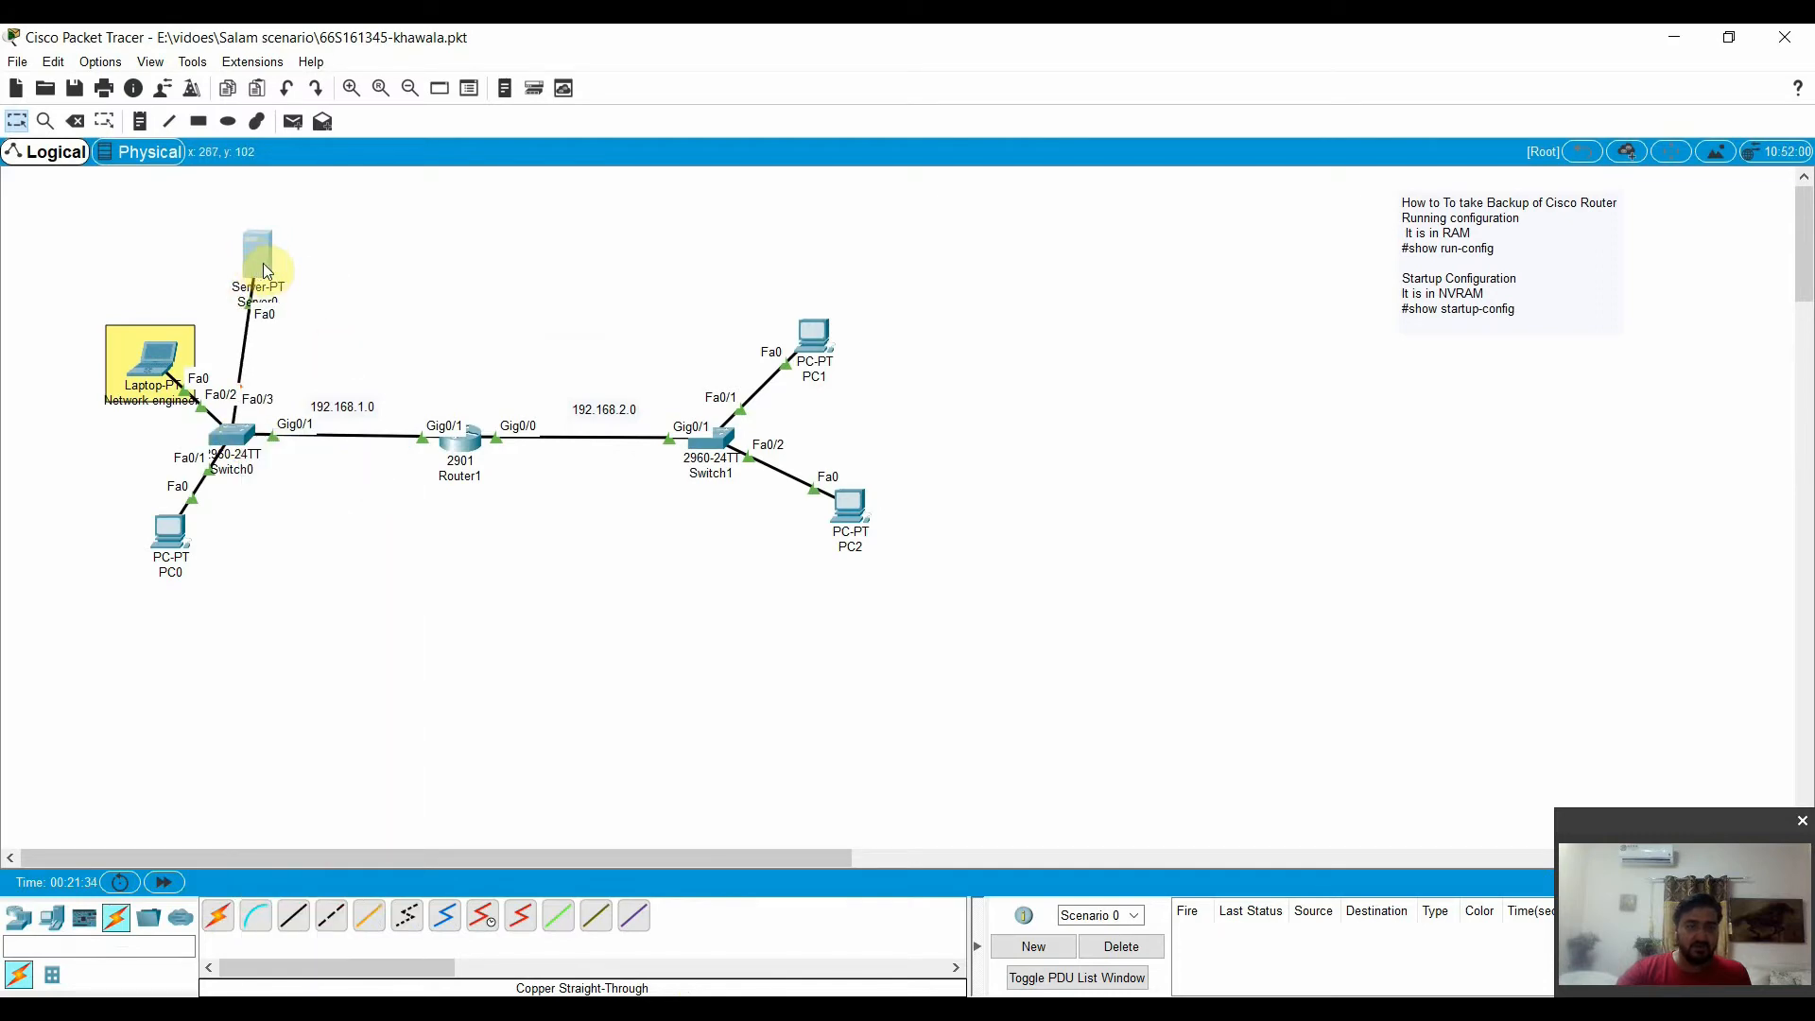
Open Server0's IP configuration and set its static IP address to 192.168.1.15
click(850, 274)
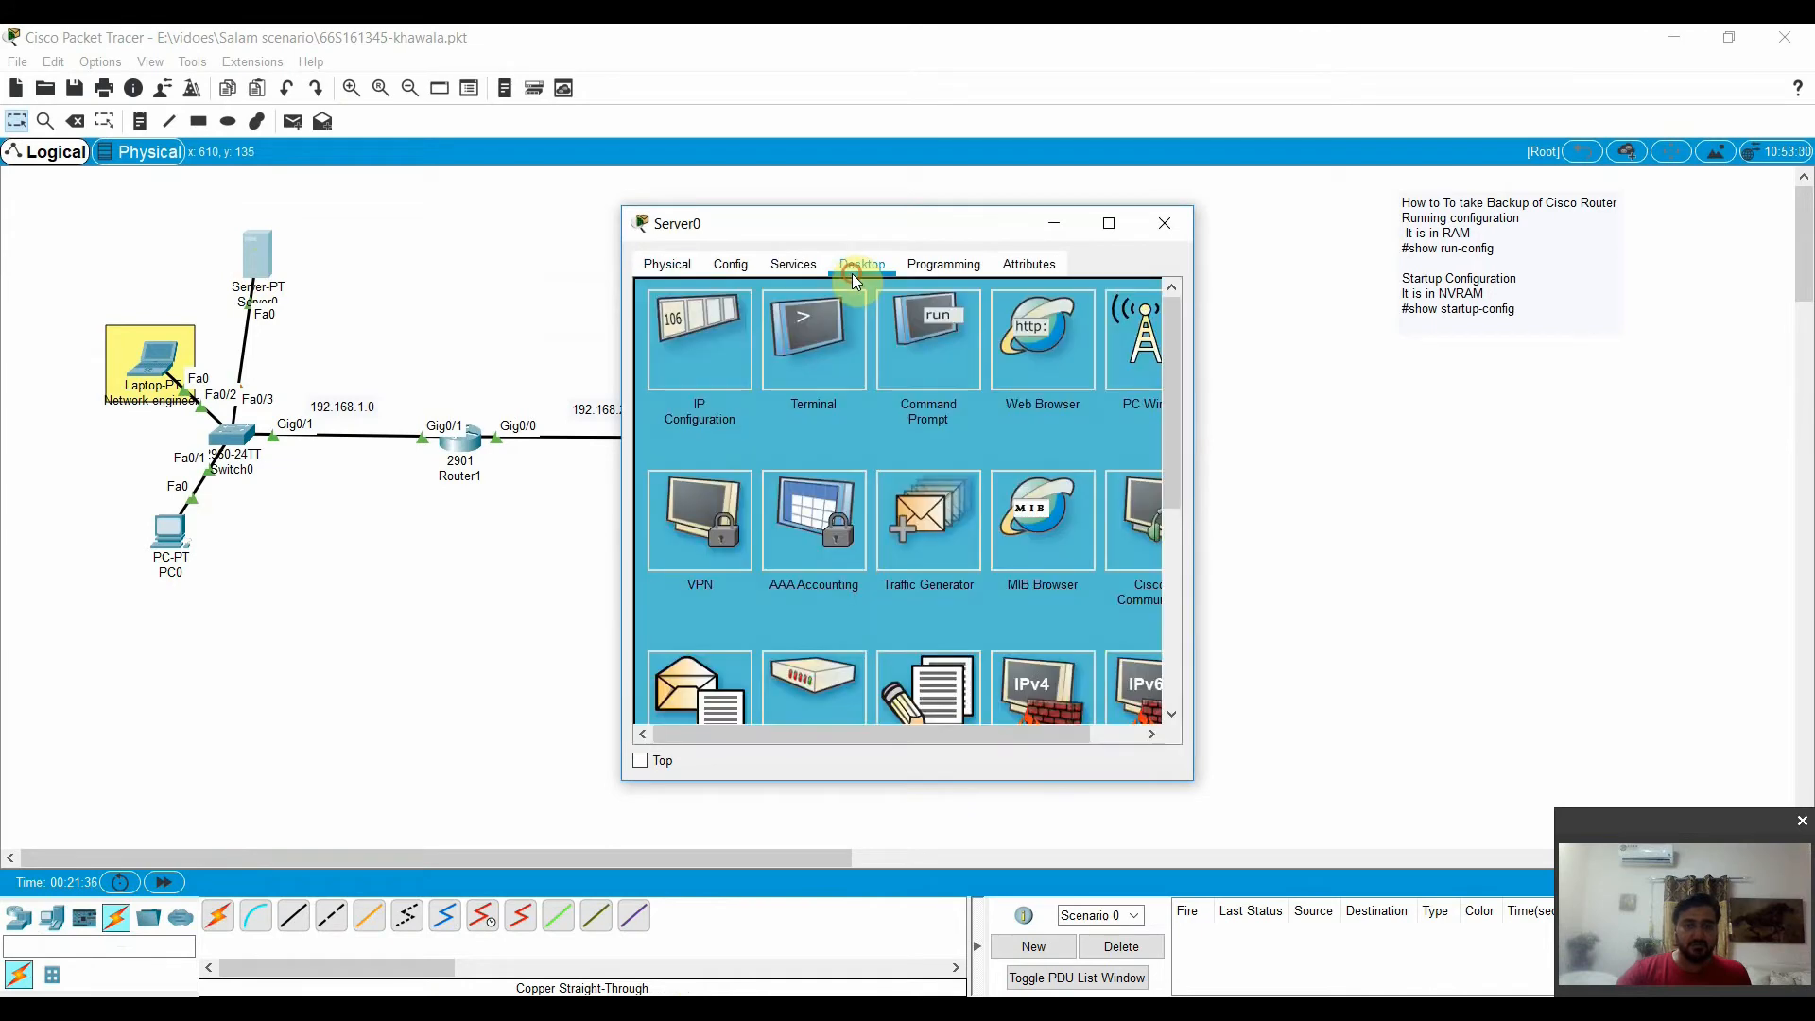
click(756, 357)
click(818, 388)
click(829, 381)
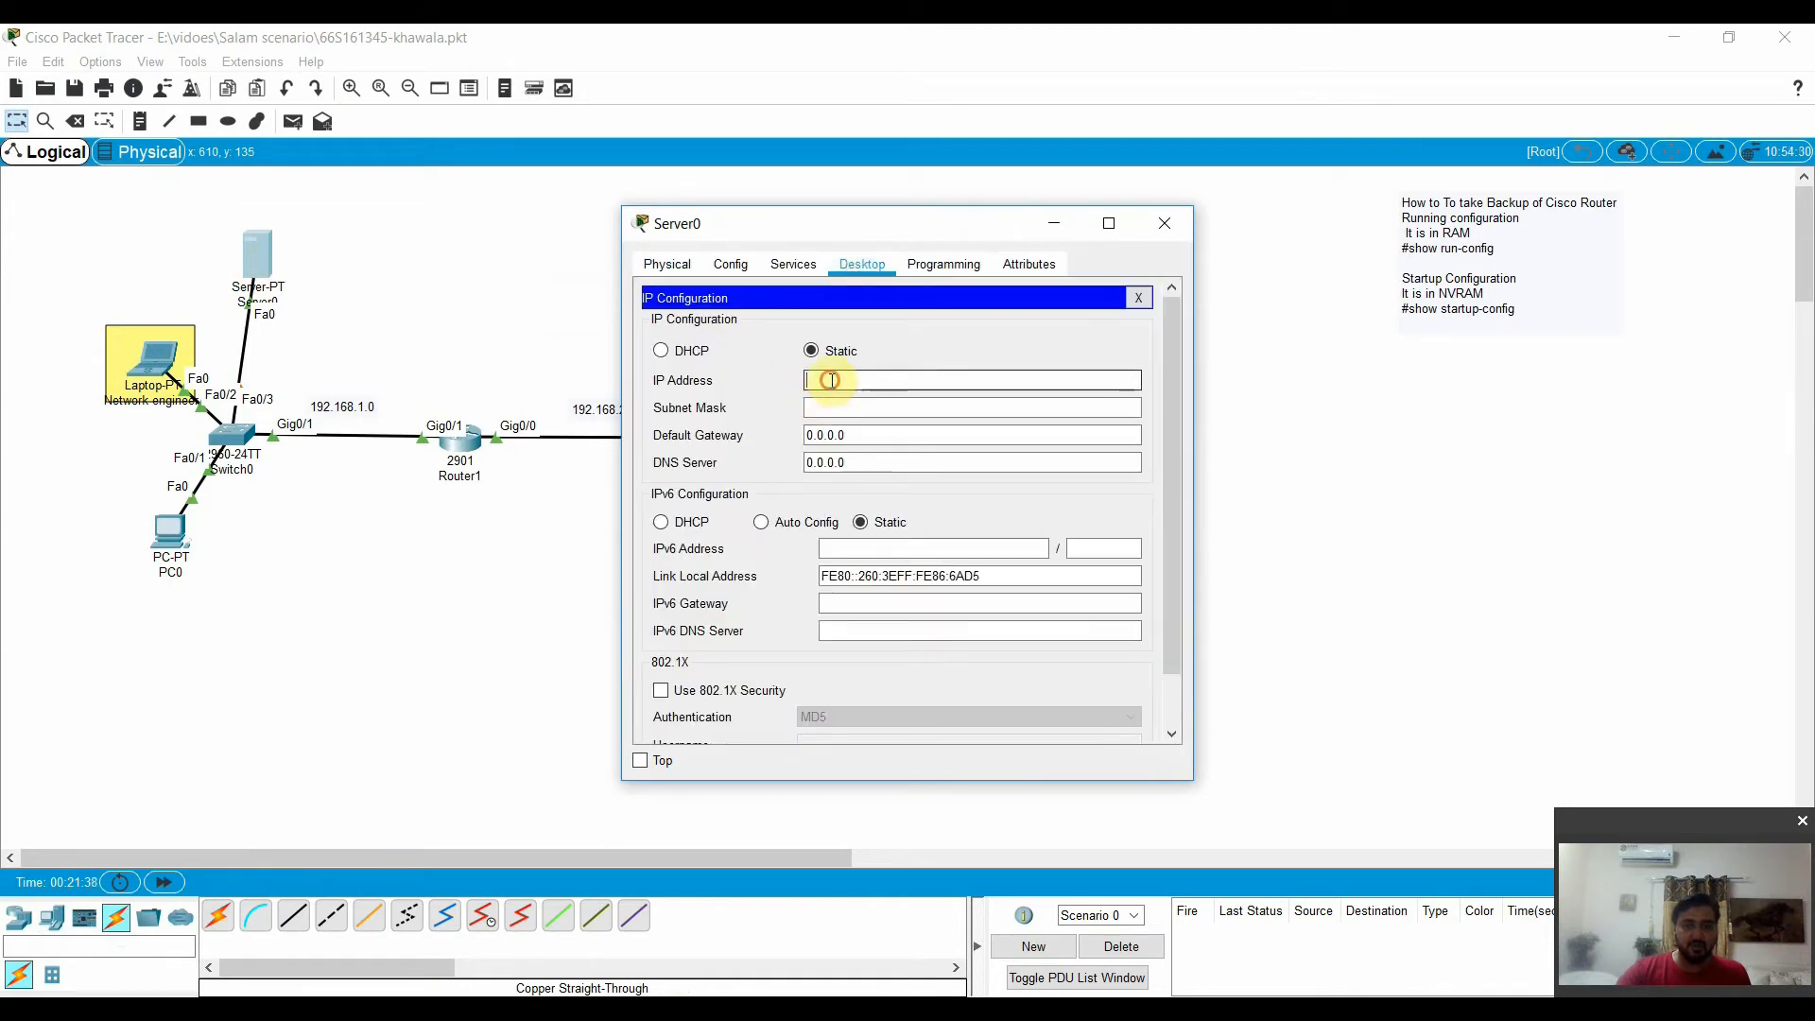
key(Down)
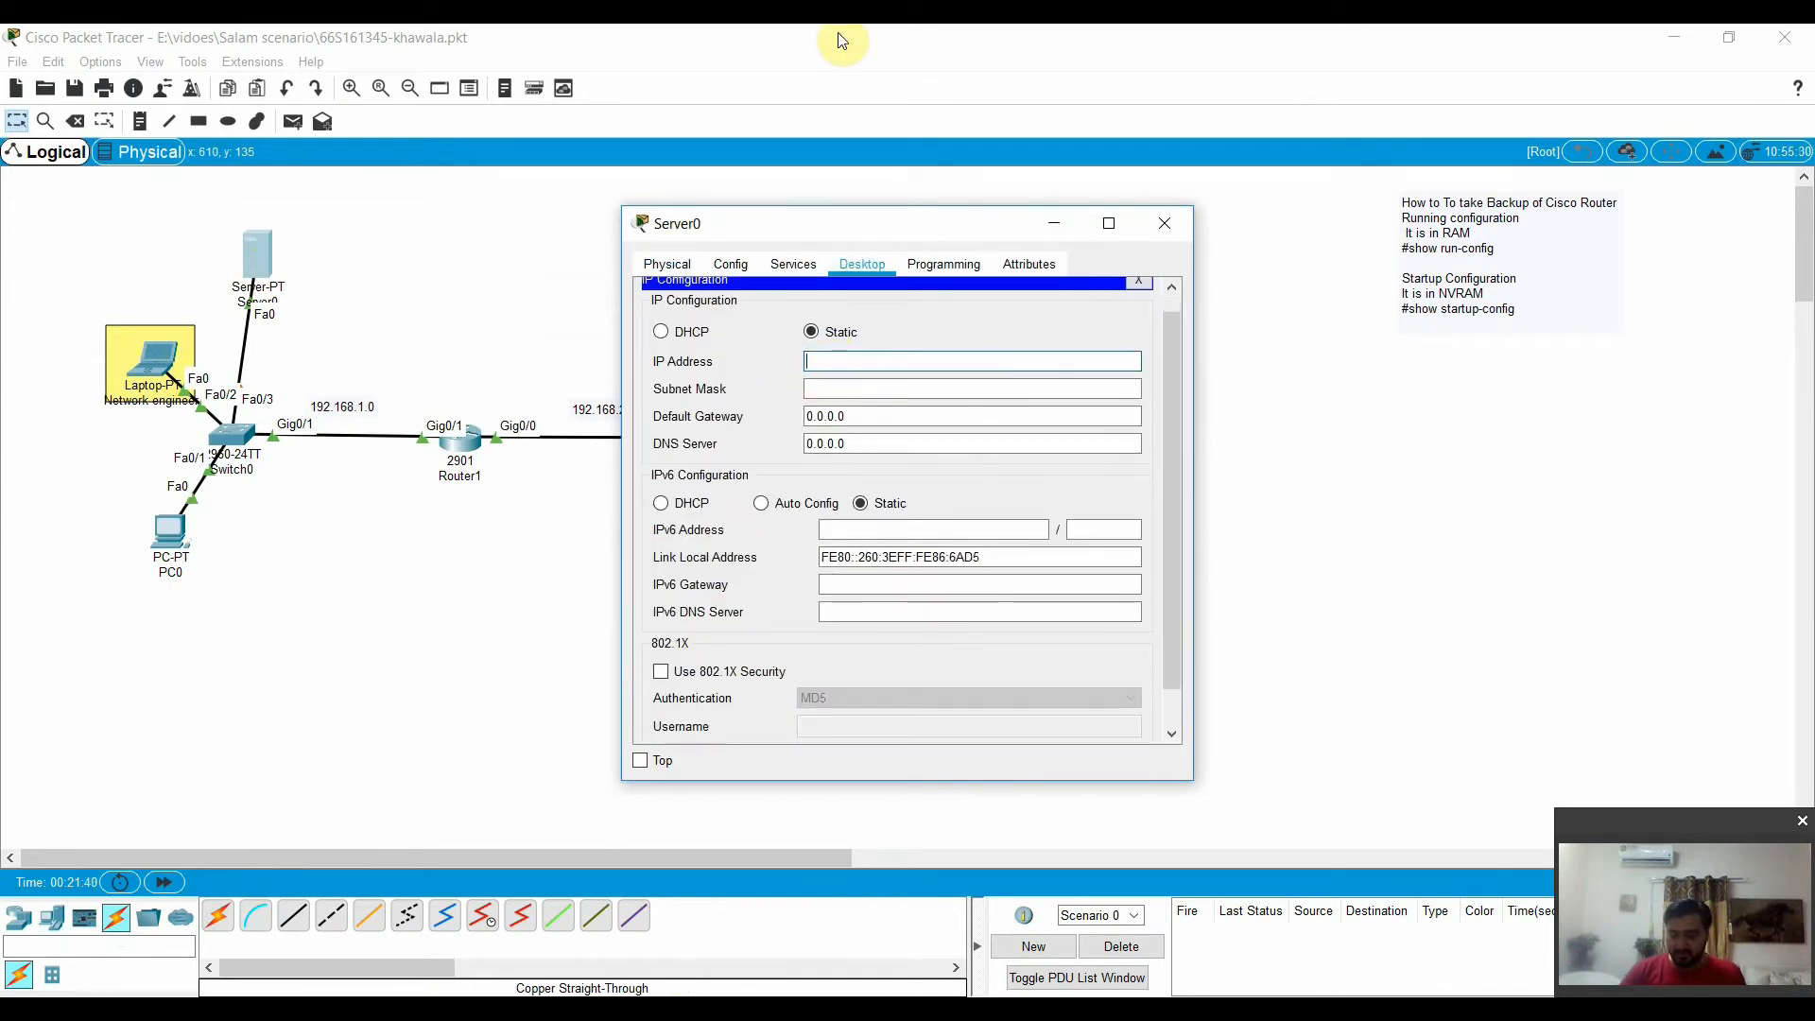
key(Up)
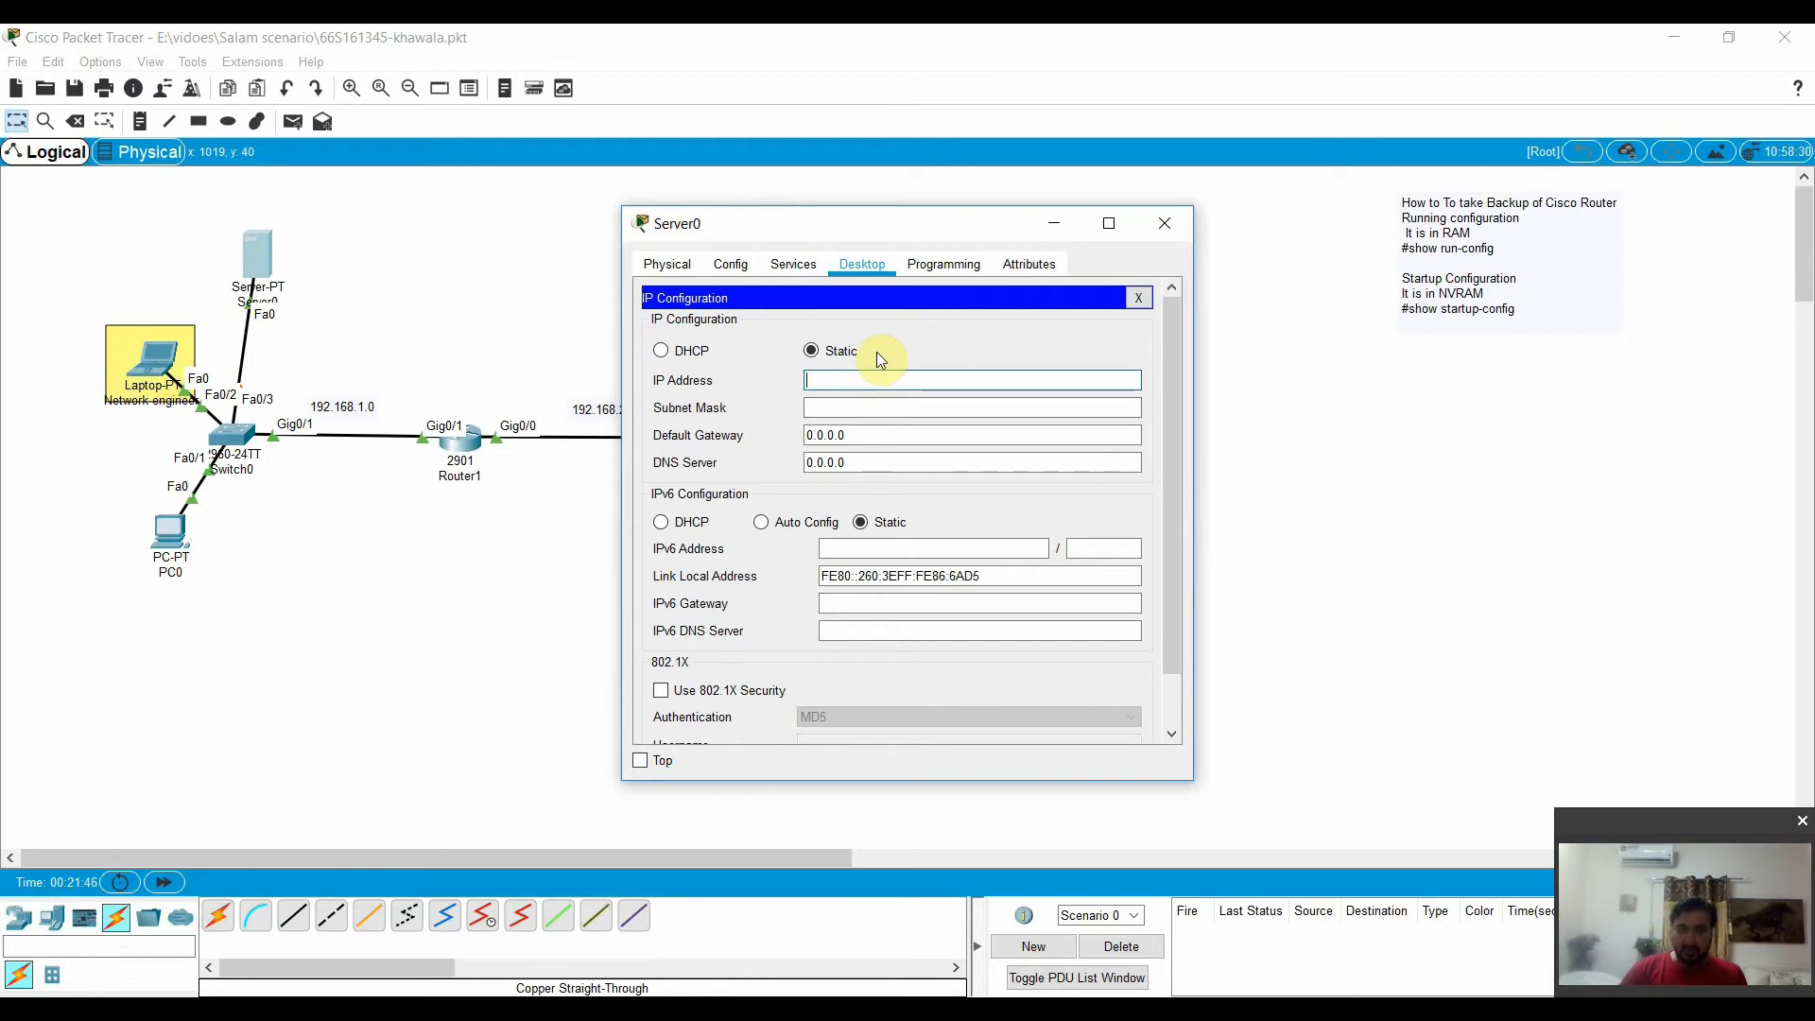
text(192.168.)
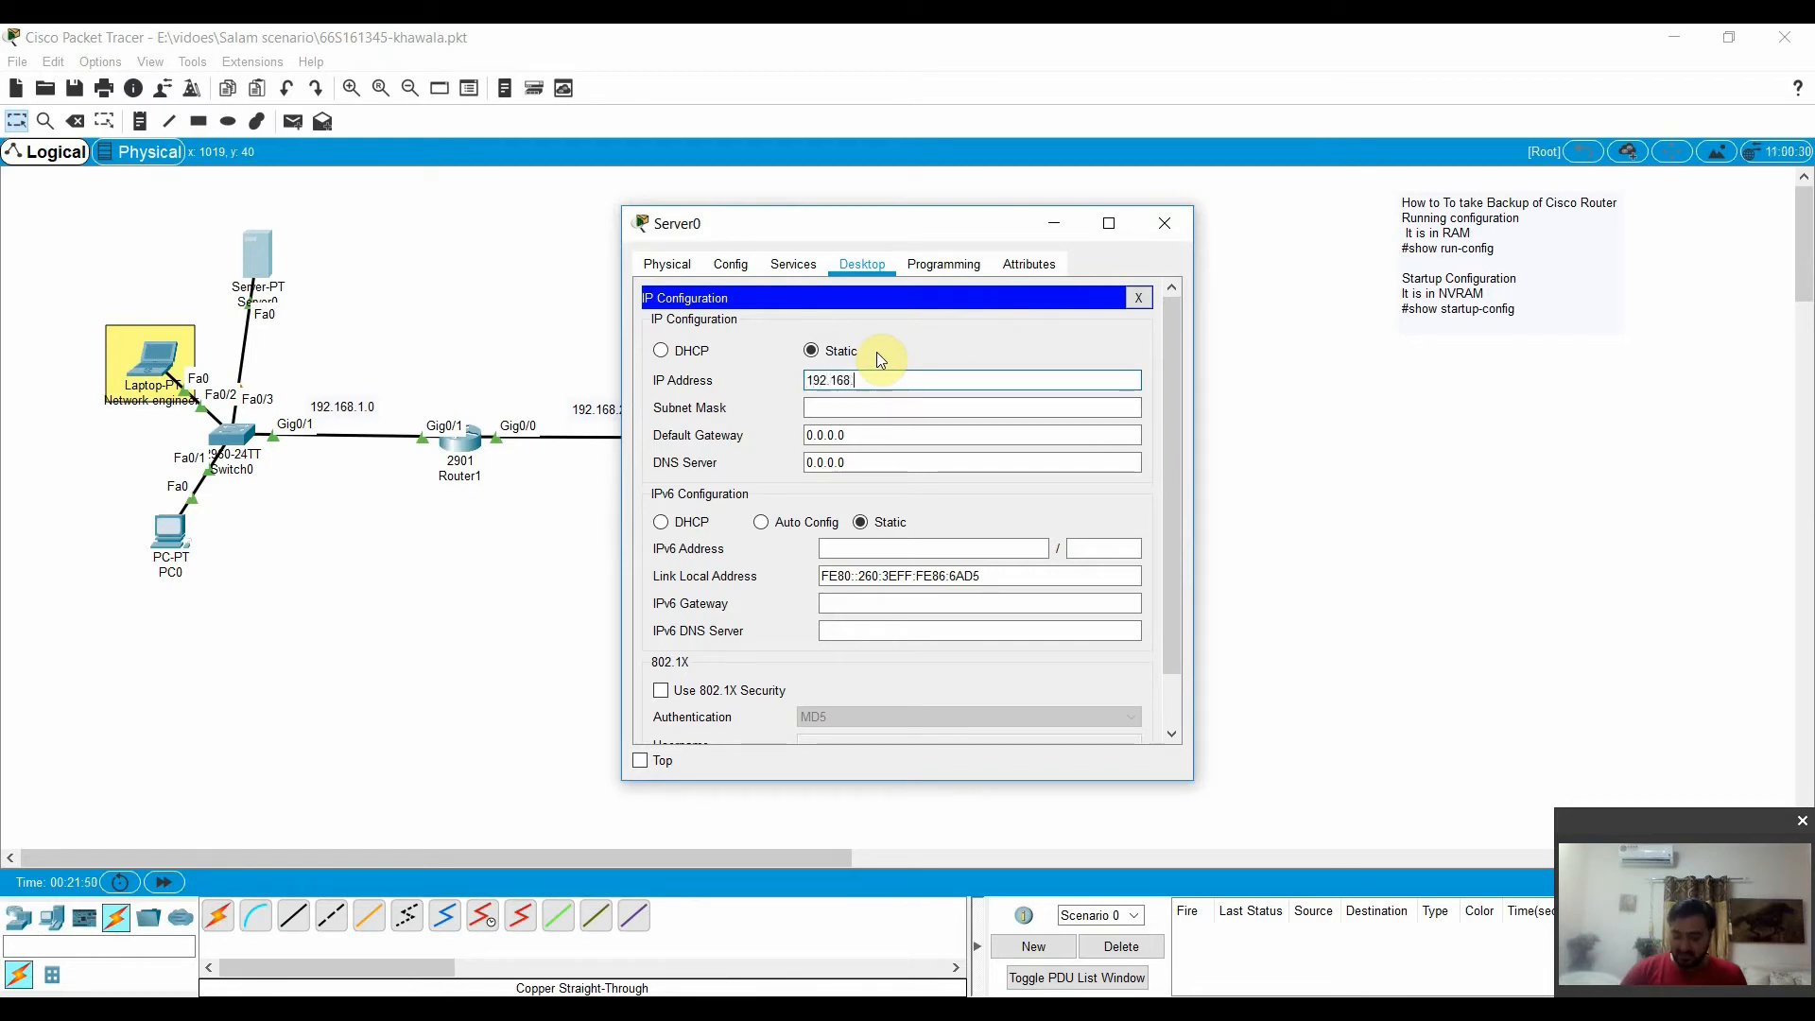
text(1)
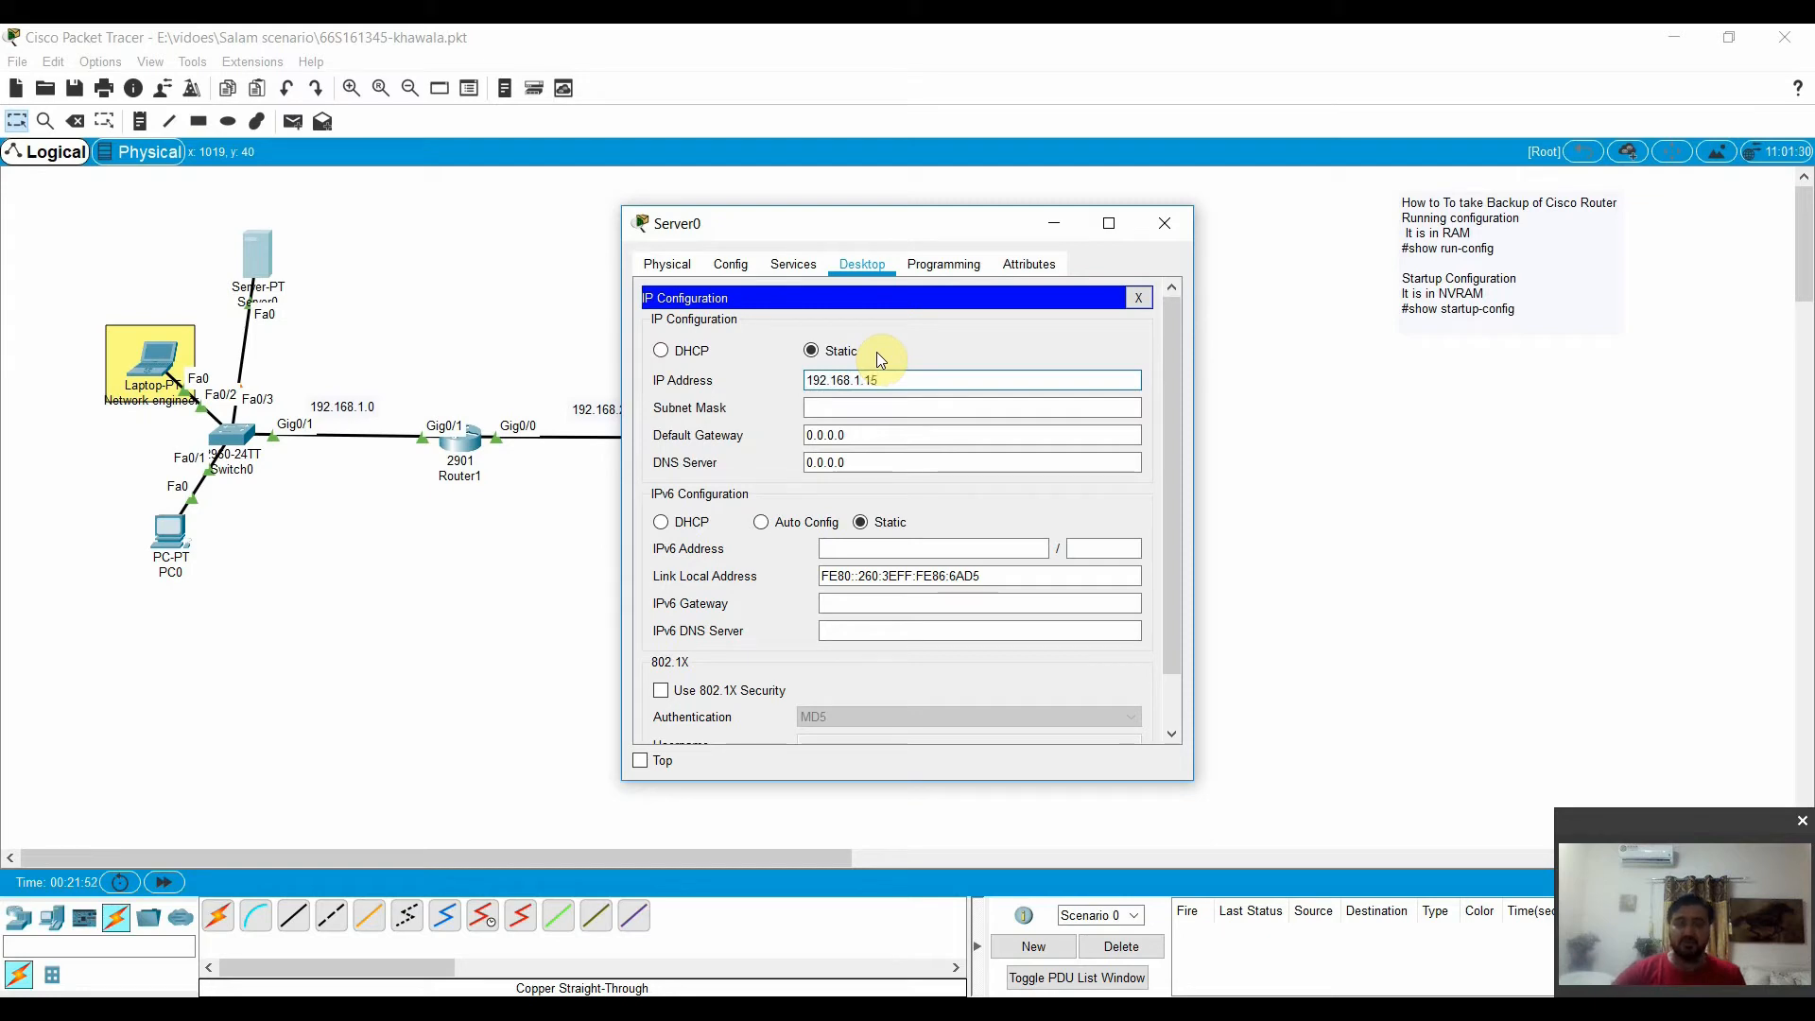
text(.15)
Give Server0 the subnet mask 255.255.255.0 and default gateway 192.168.1.1, and close its configuration window
double_click(895, 382)
key(ctrl+c)
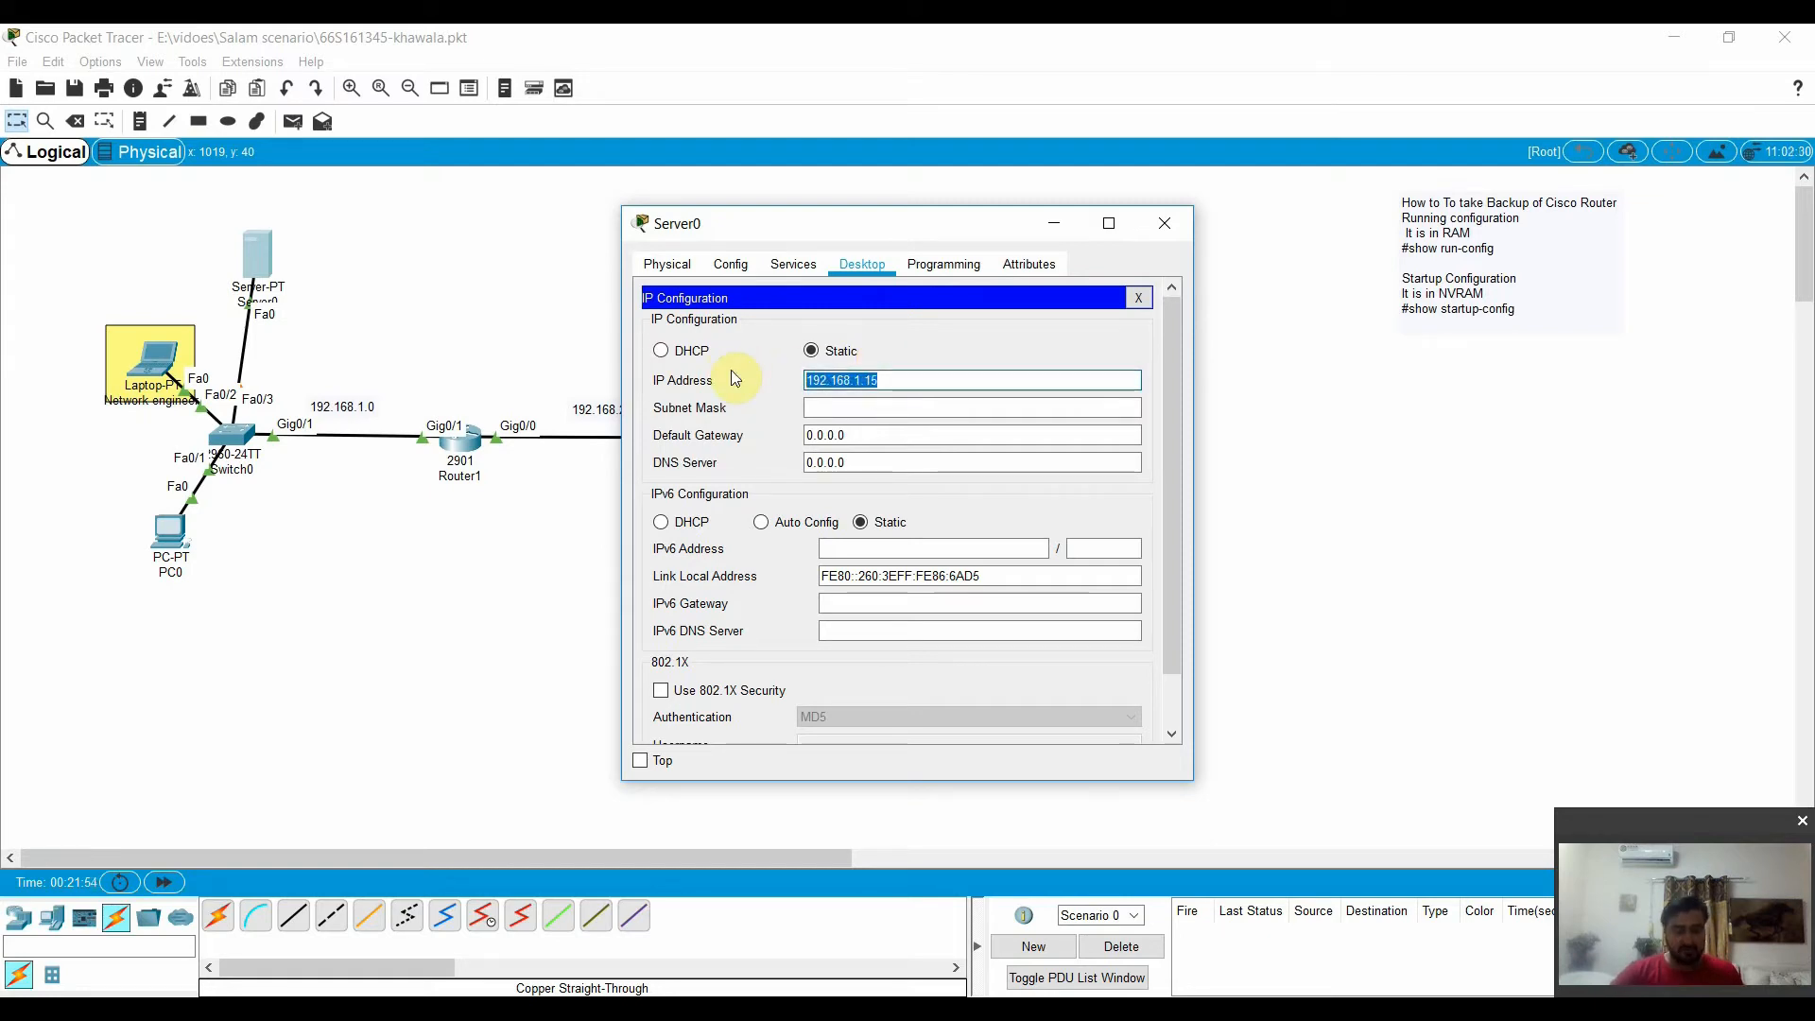
click(898, 405)
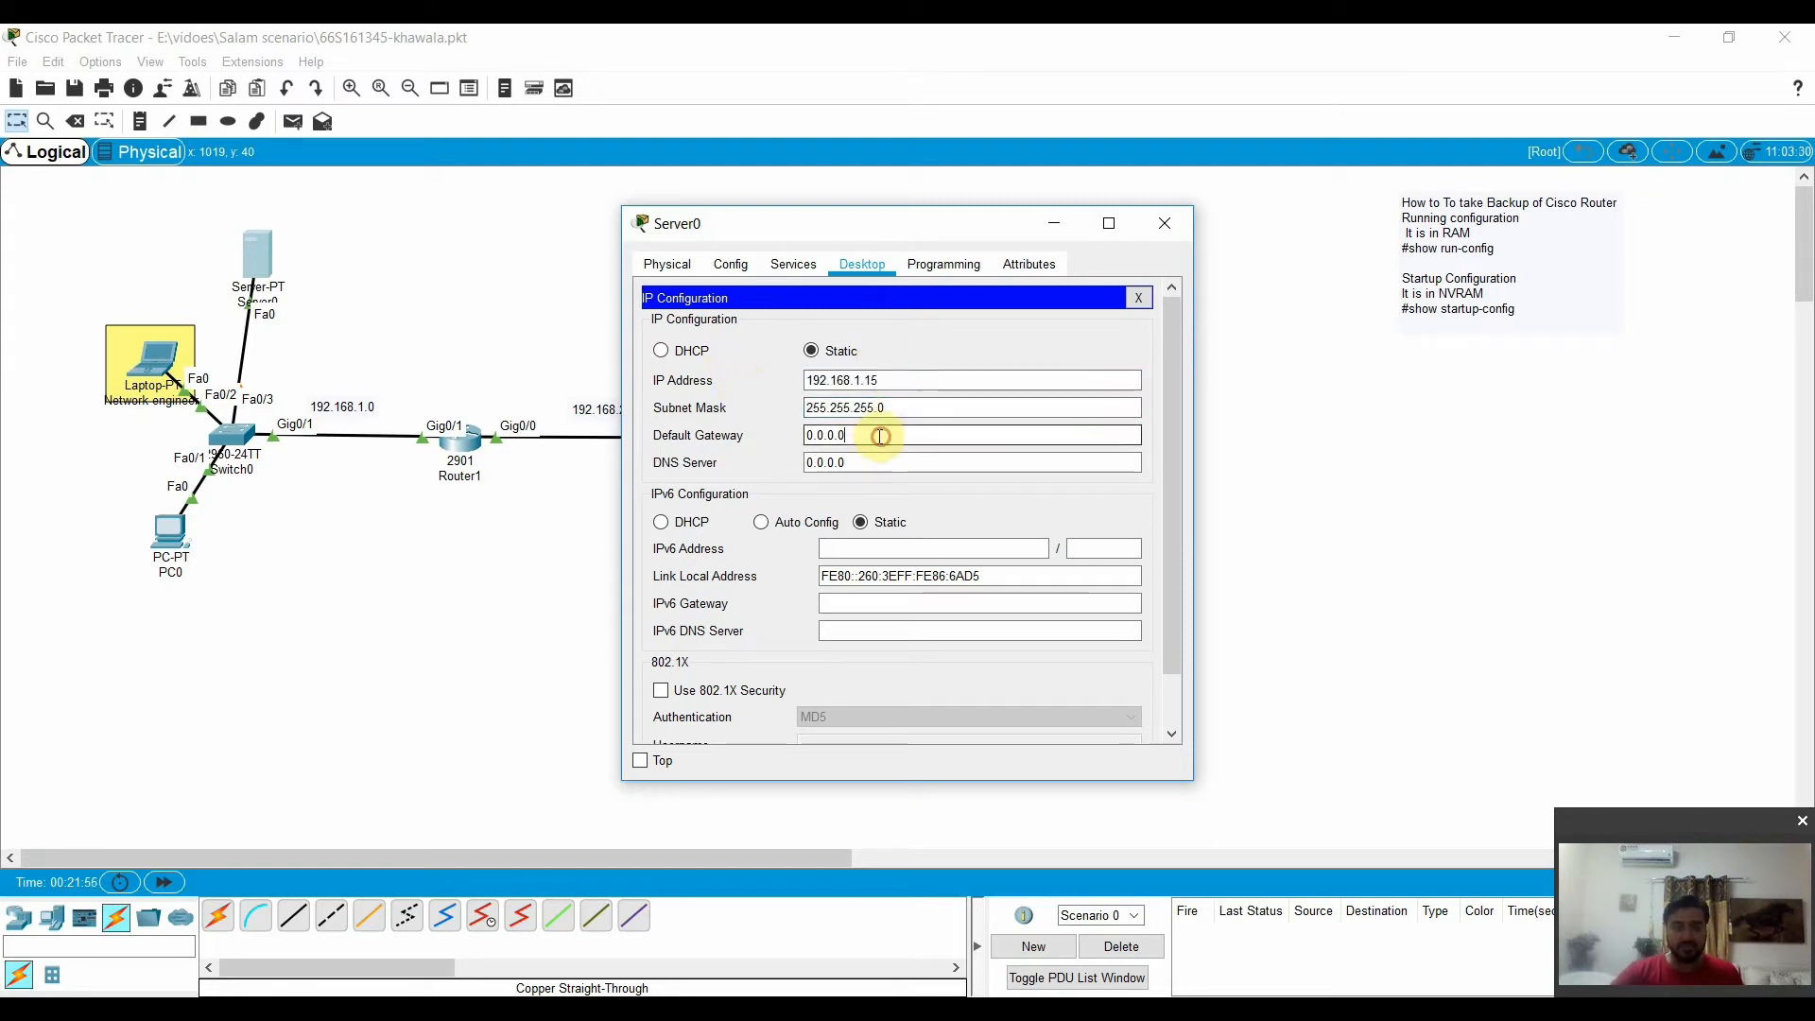
double_click(878, 435)
key(ctrl+v)
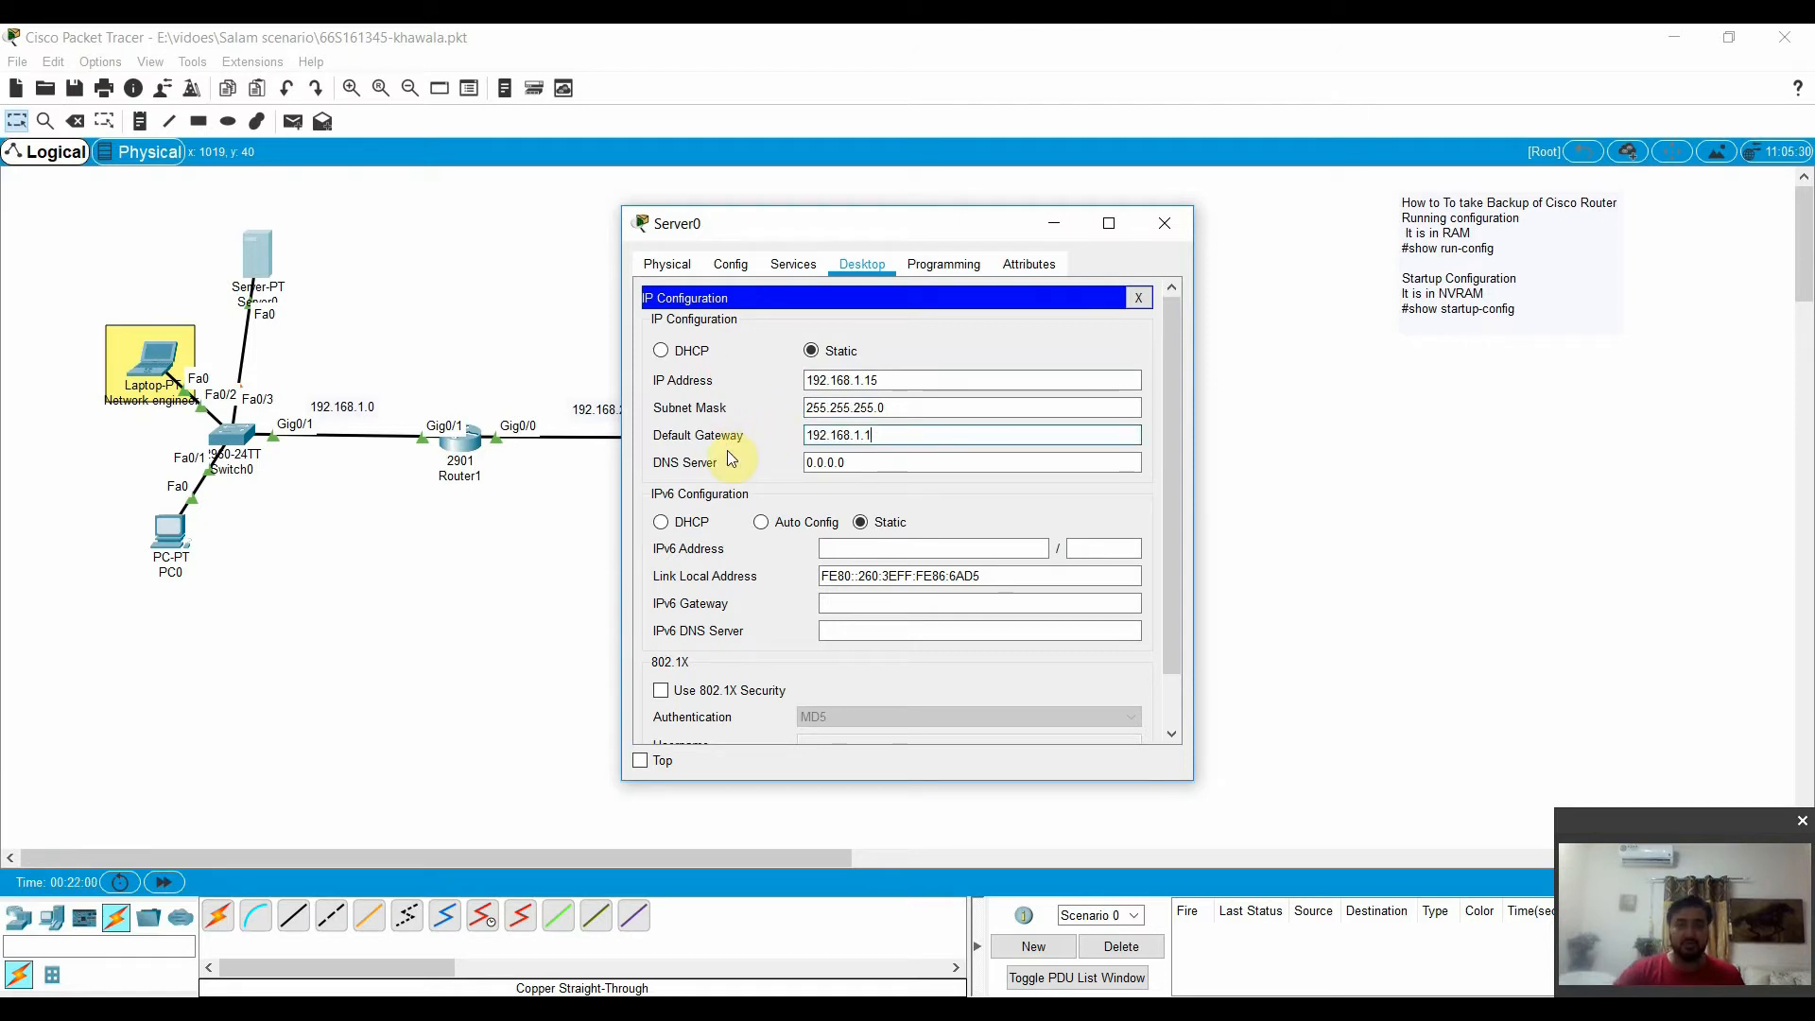
click(728, 450)
click(1139, 300)
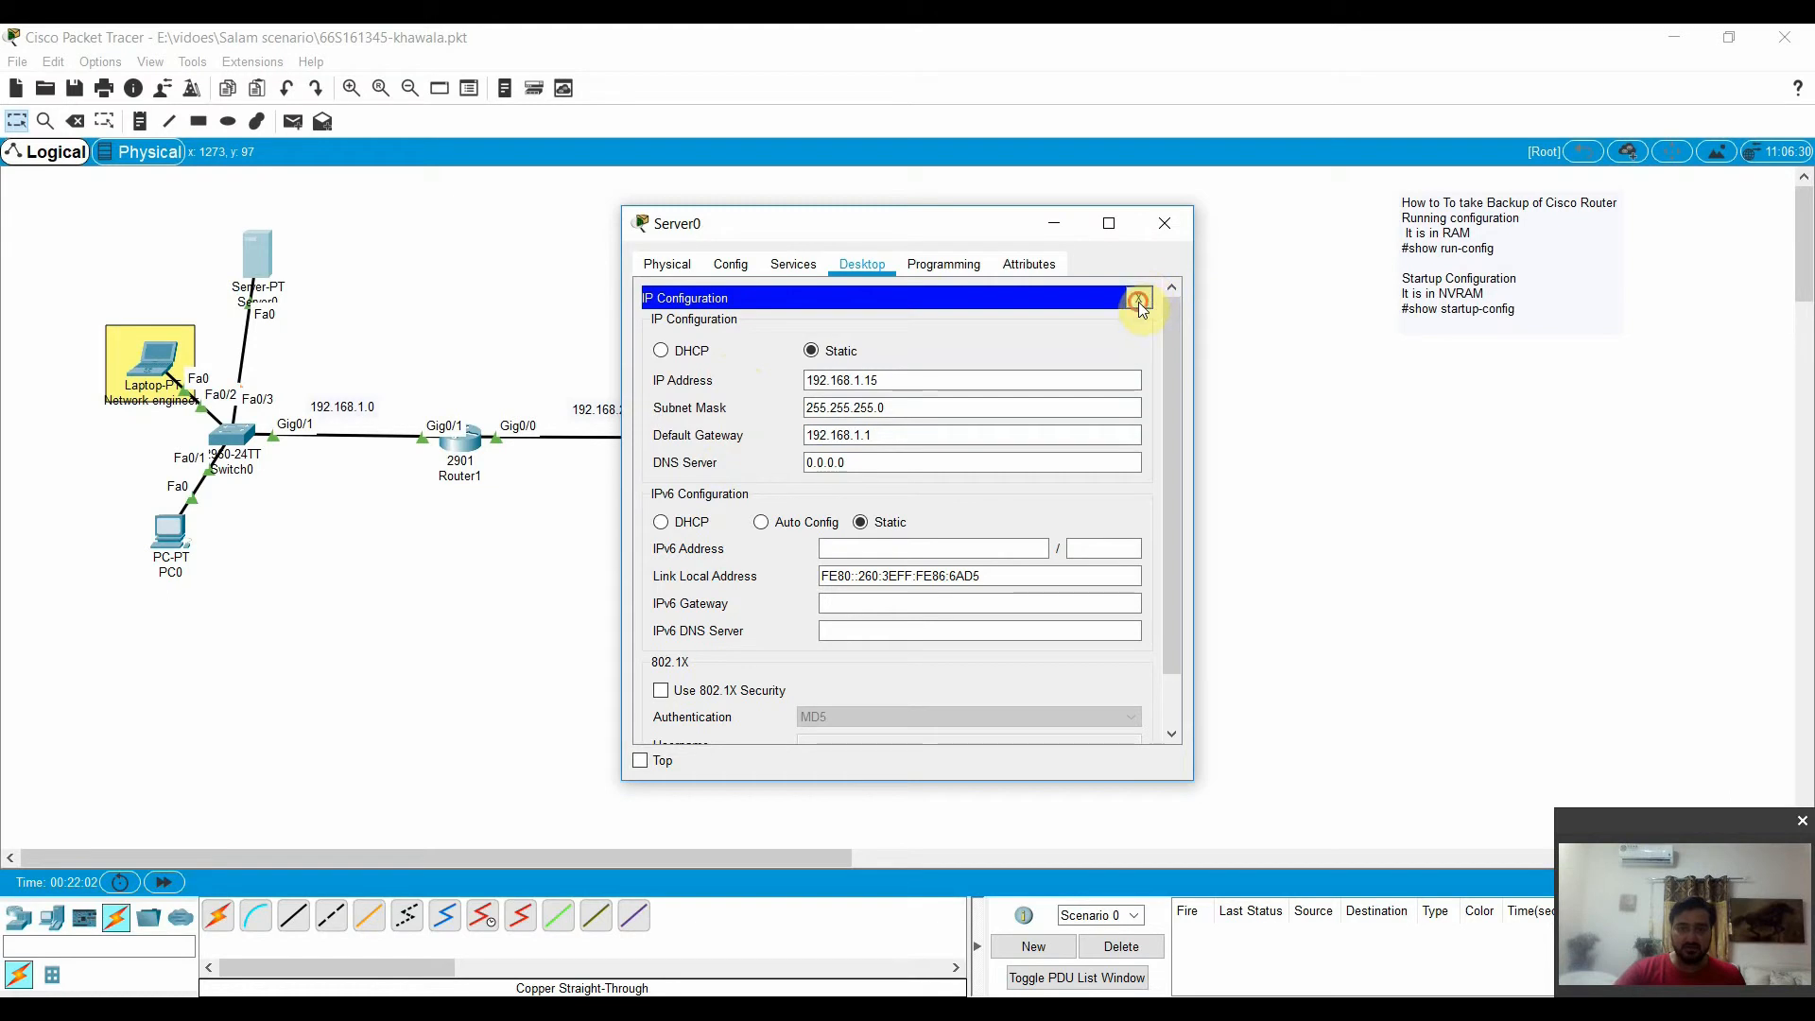
click(1165, 224)
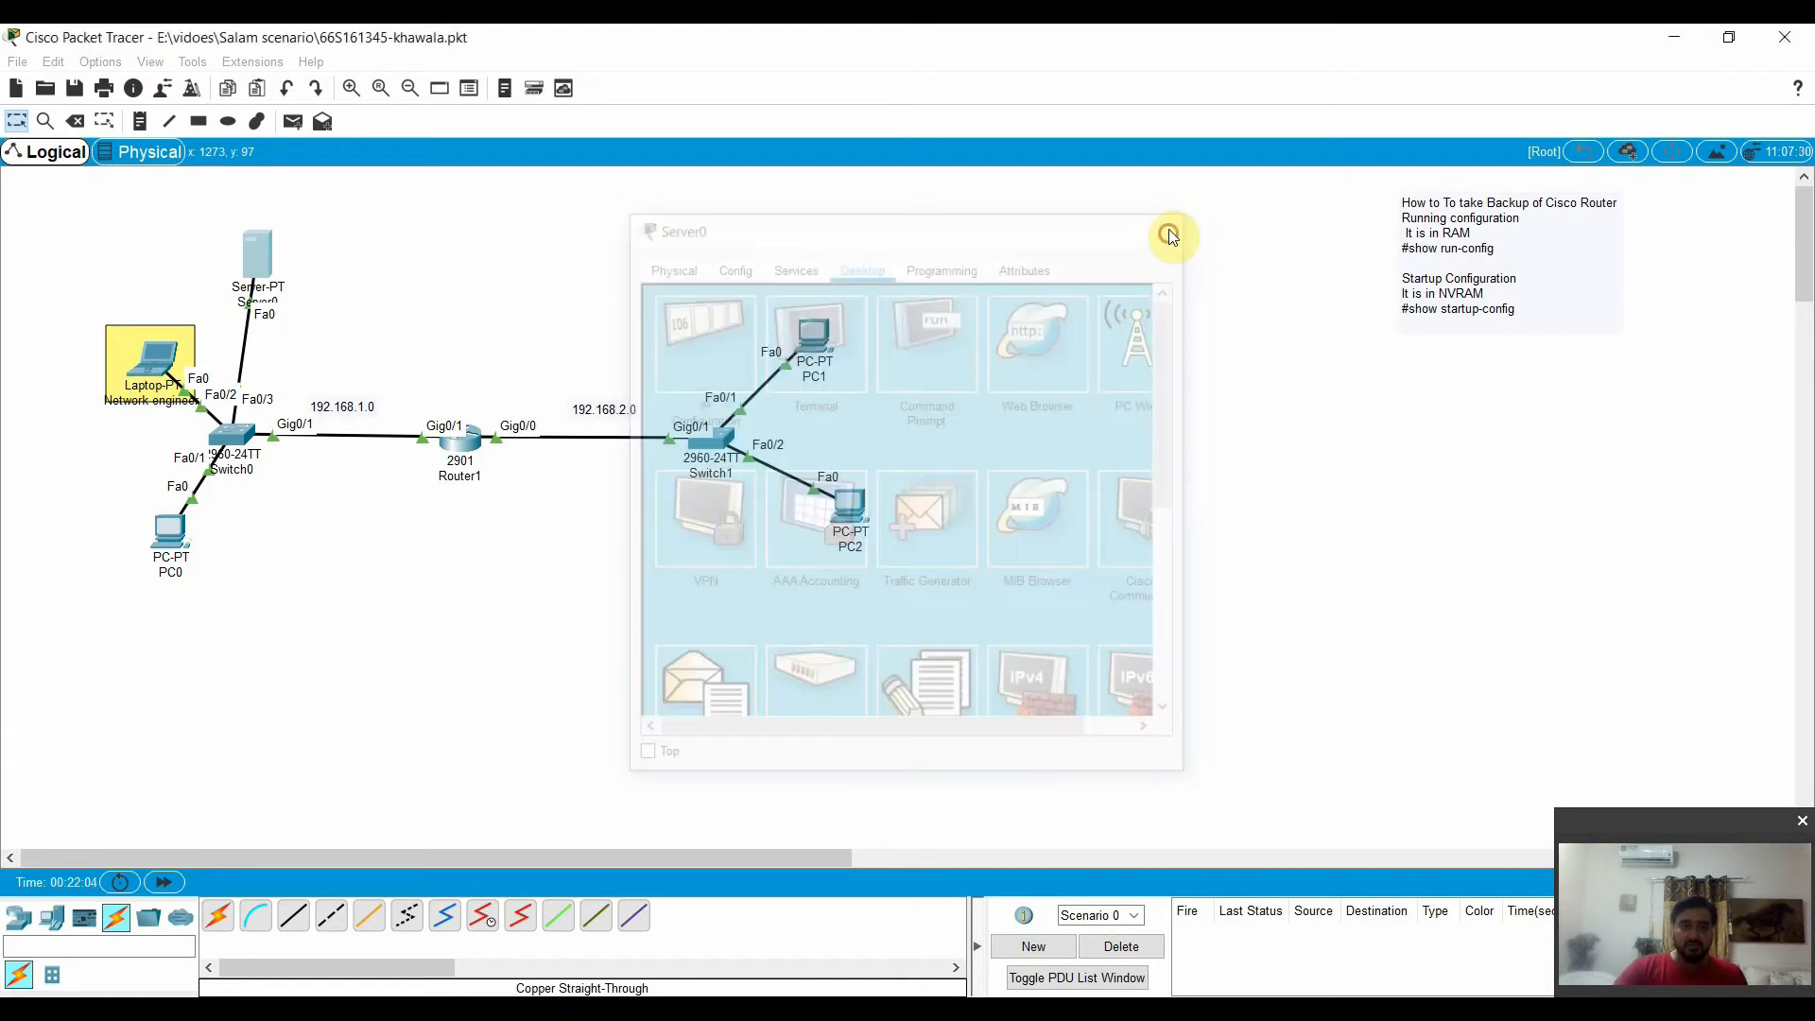
Place a text note reading 192.168.1.15 above Server0 in the workspace
click(141, 123)
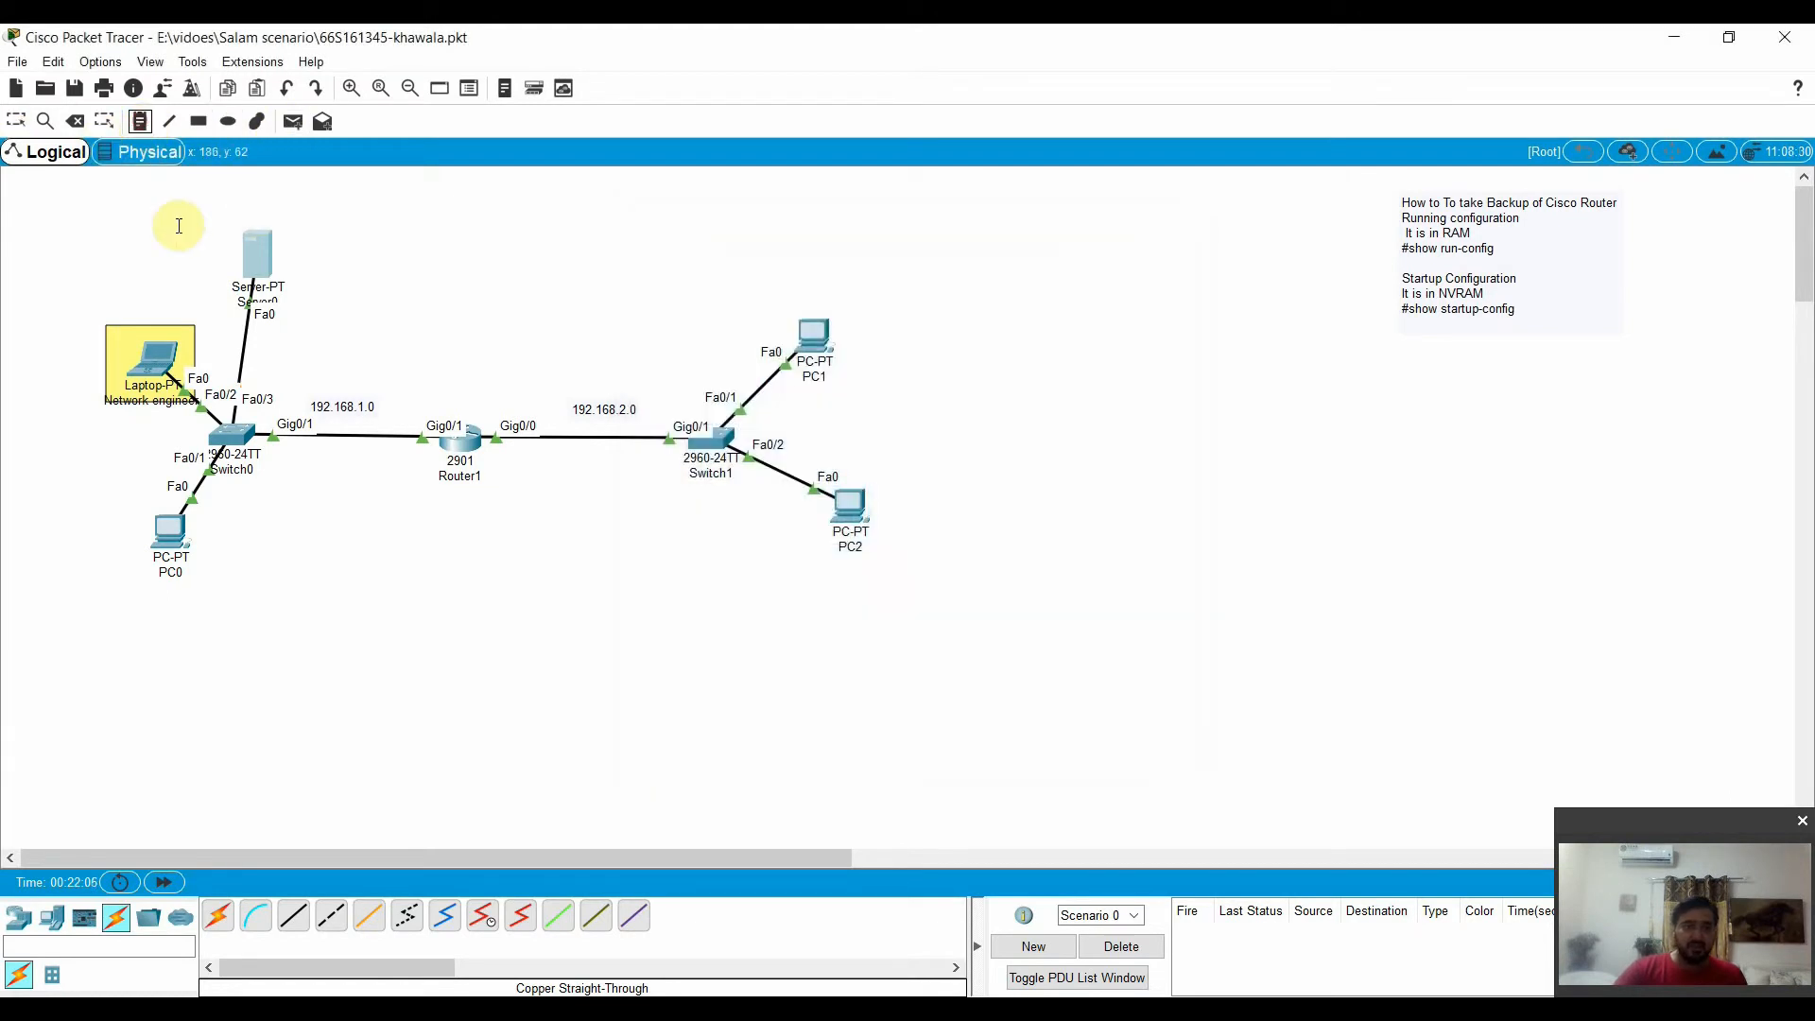
click(202, 198)
text(192.168.1.15)
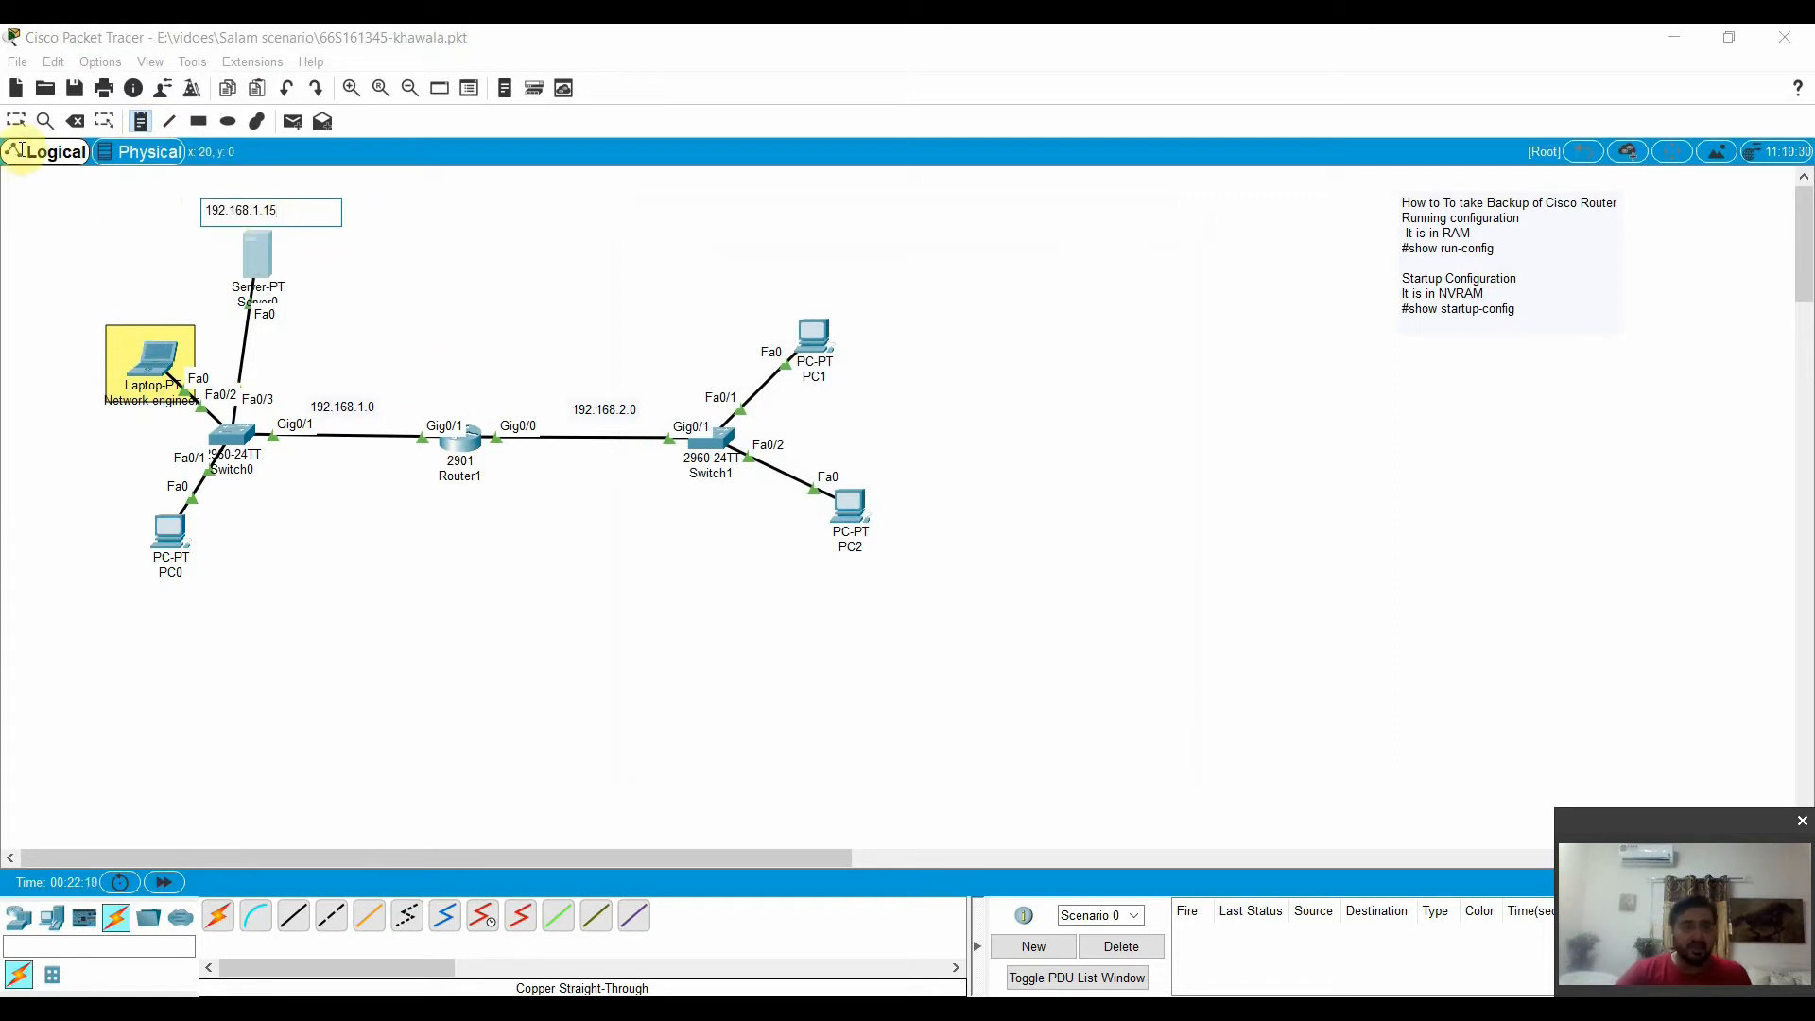
Test connectivity with a simple PDU from PC1 to Server0 and delete the test from the scenario list
click(17, 121)
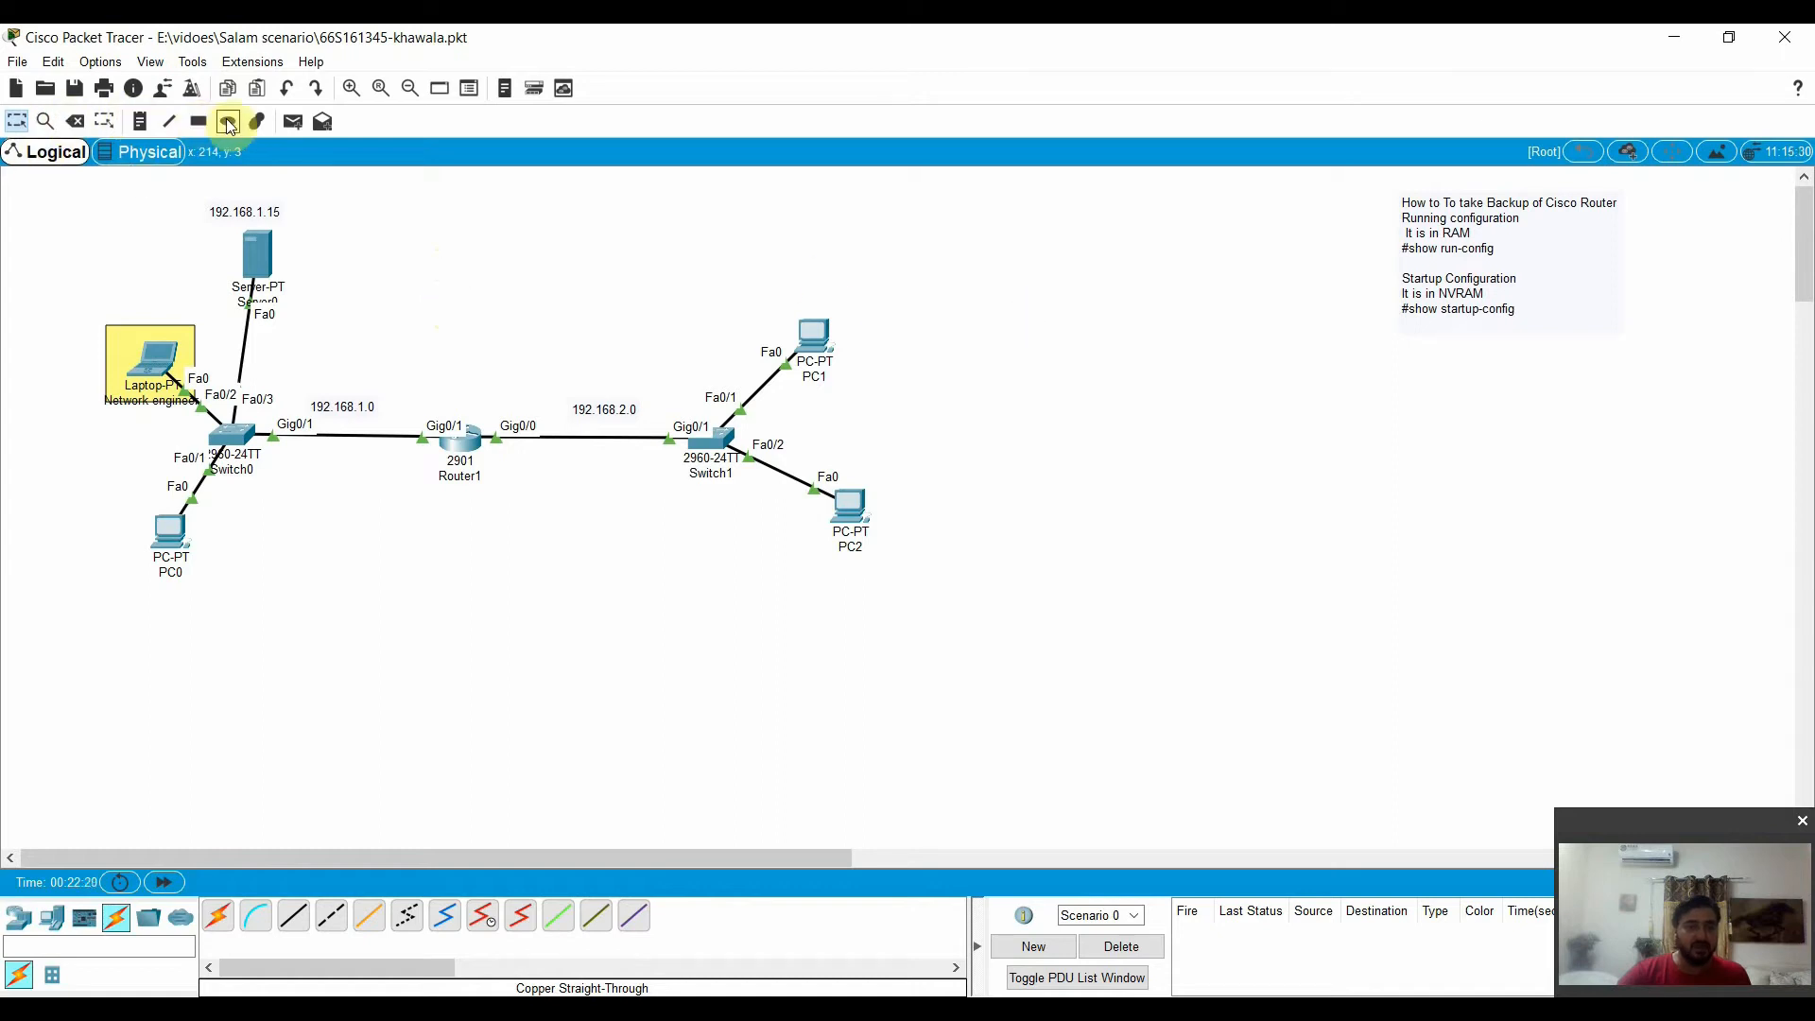
click(293, 122)
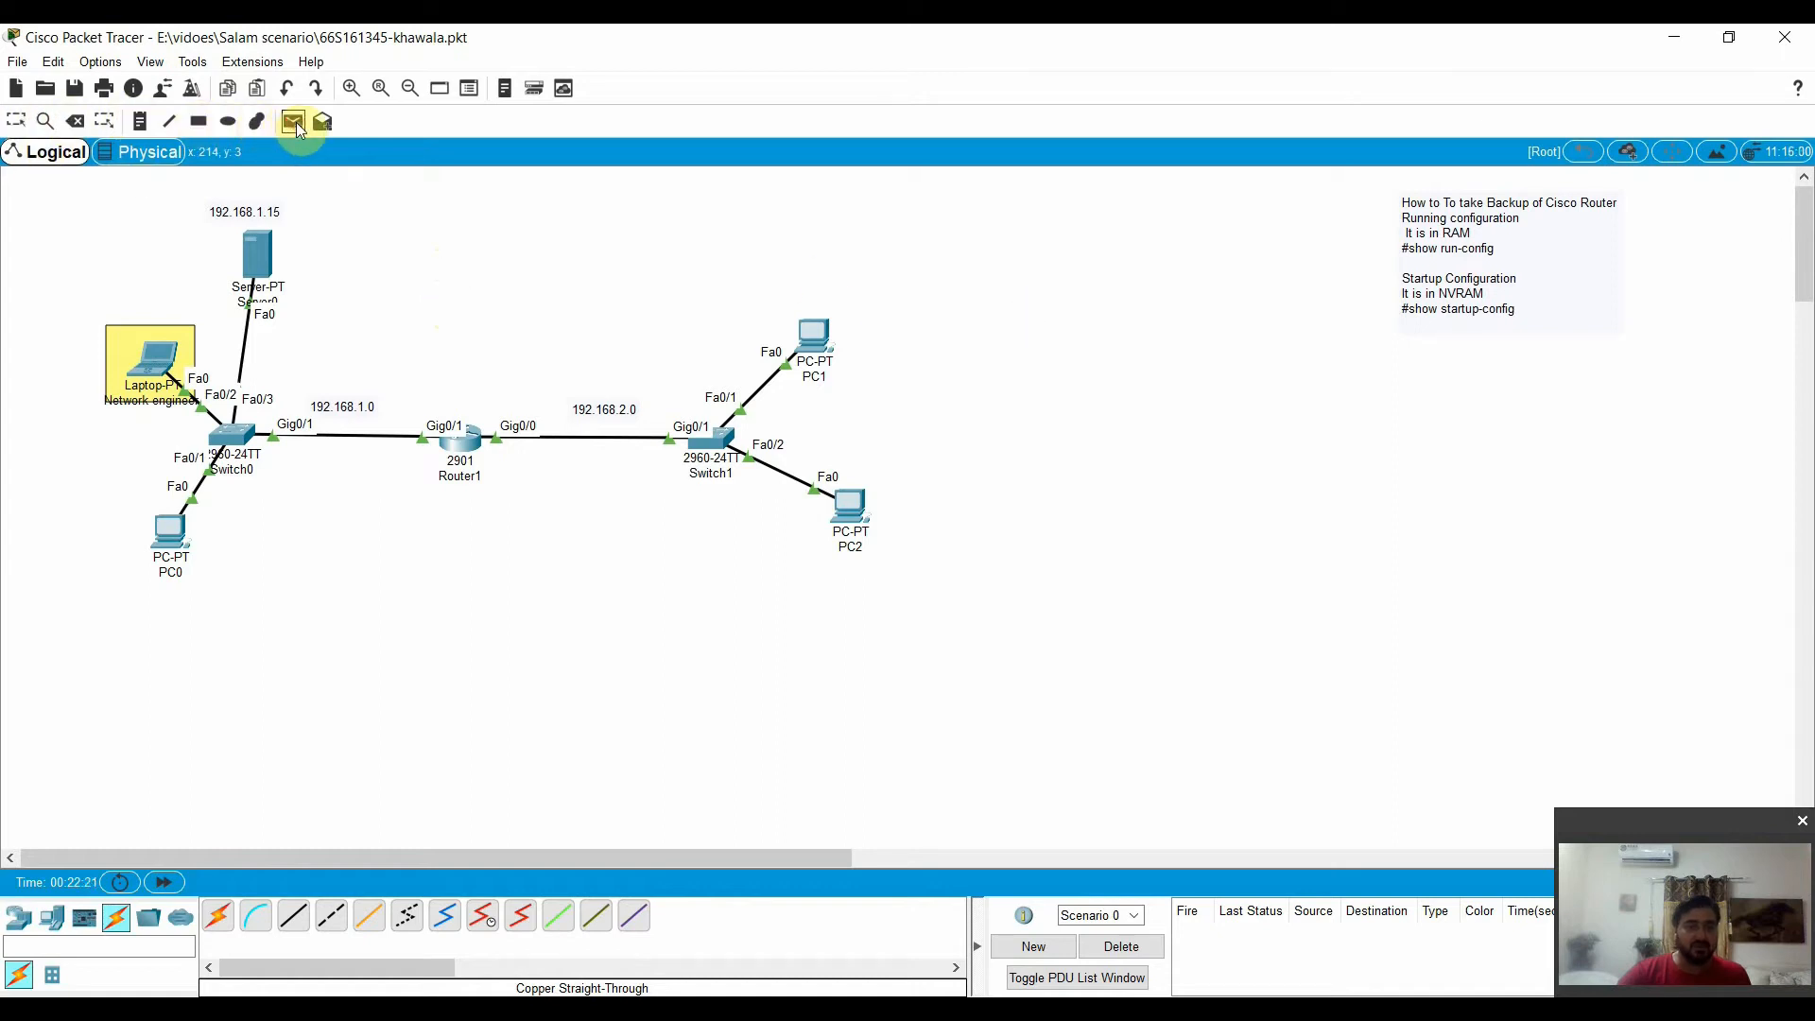
click(815, 332)
click(255, 255)
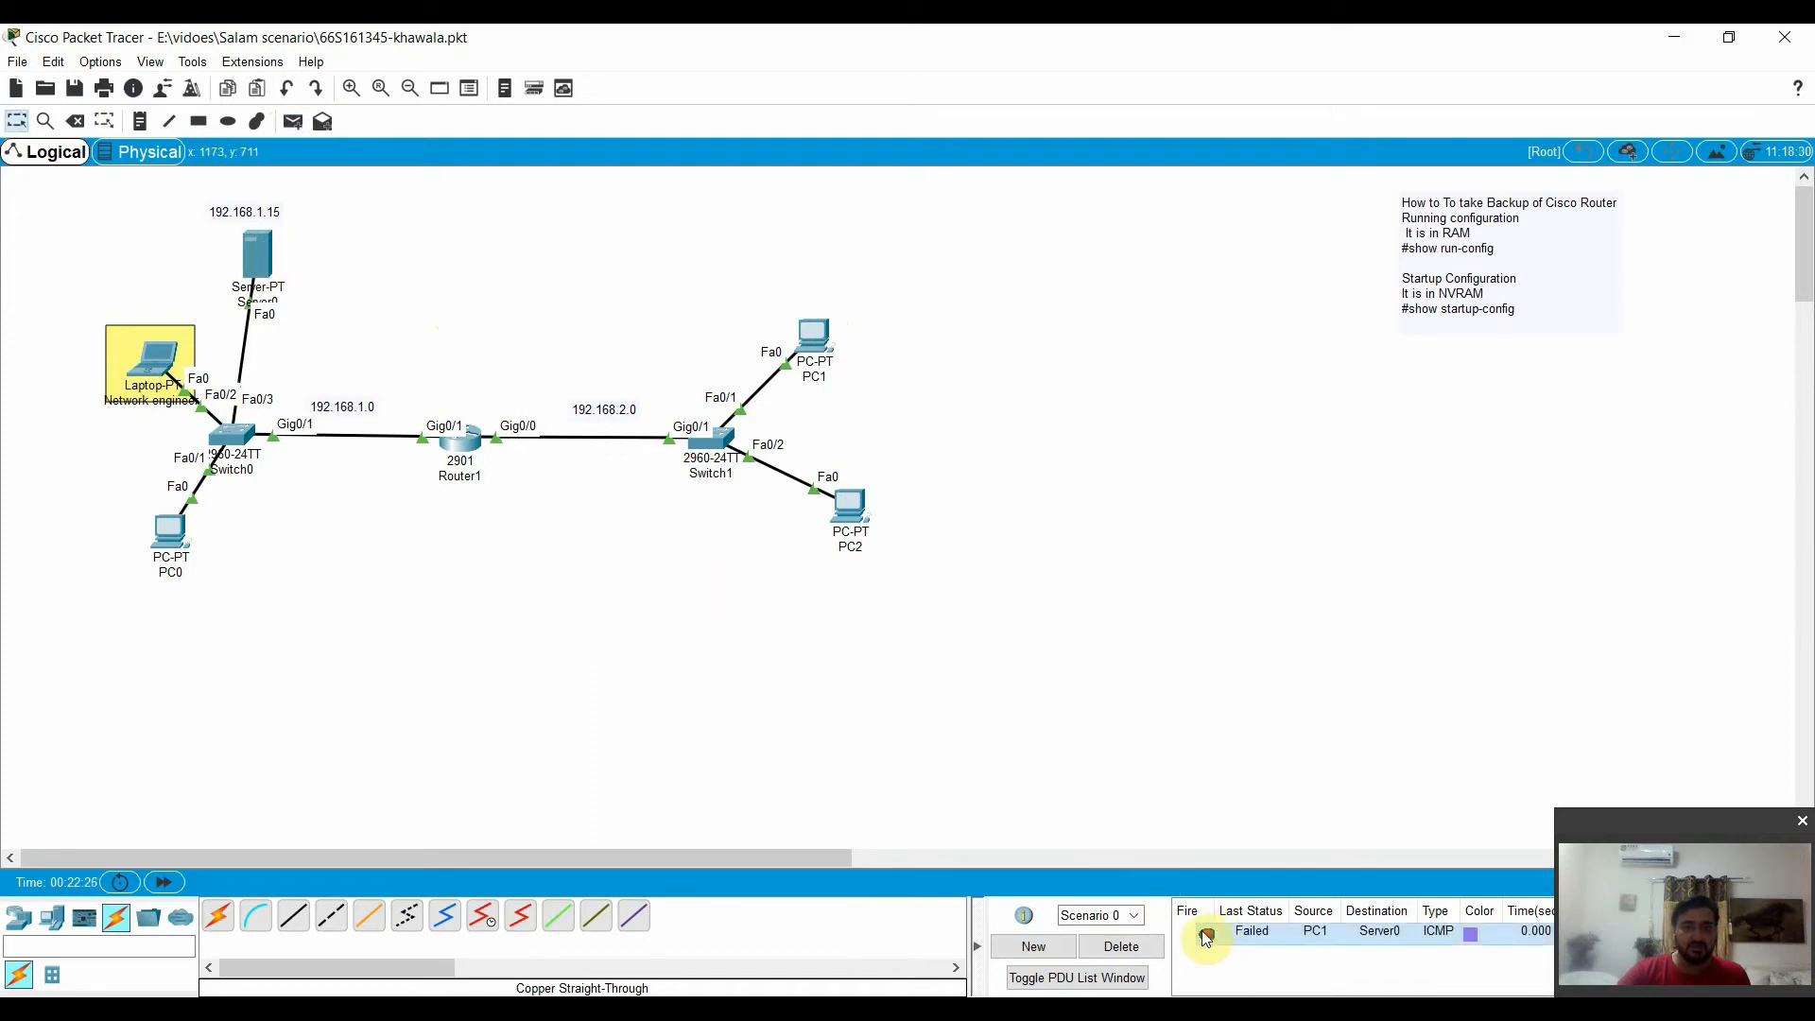
click(1134, 955)
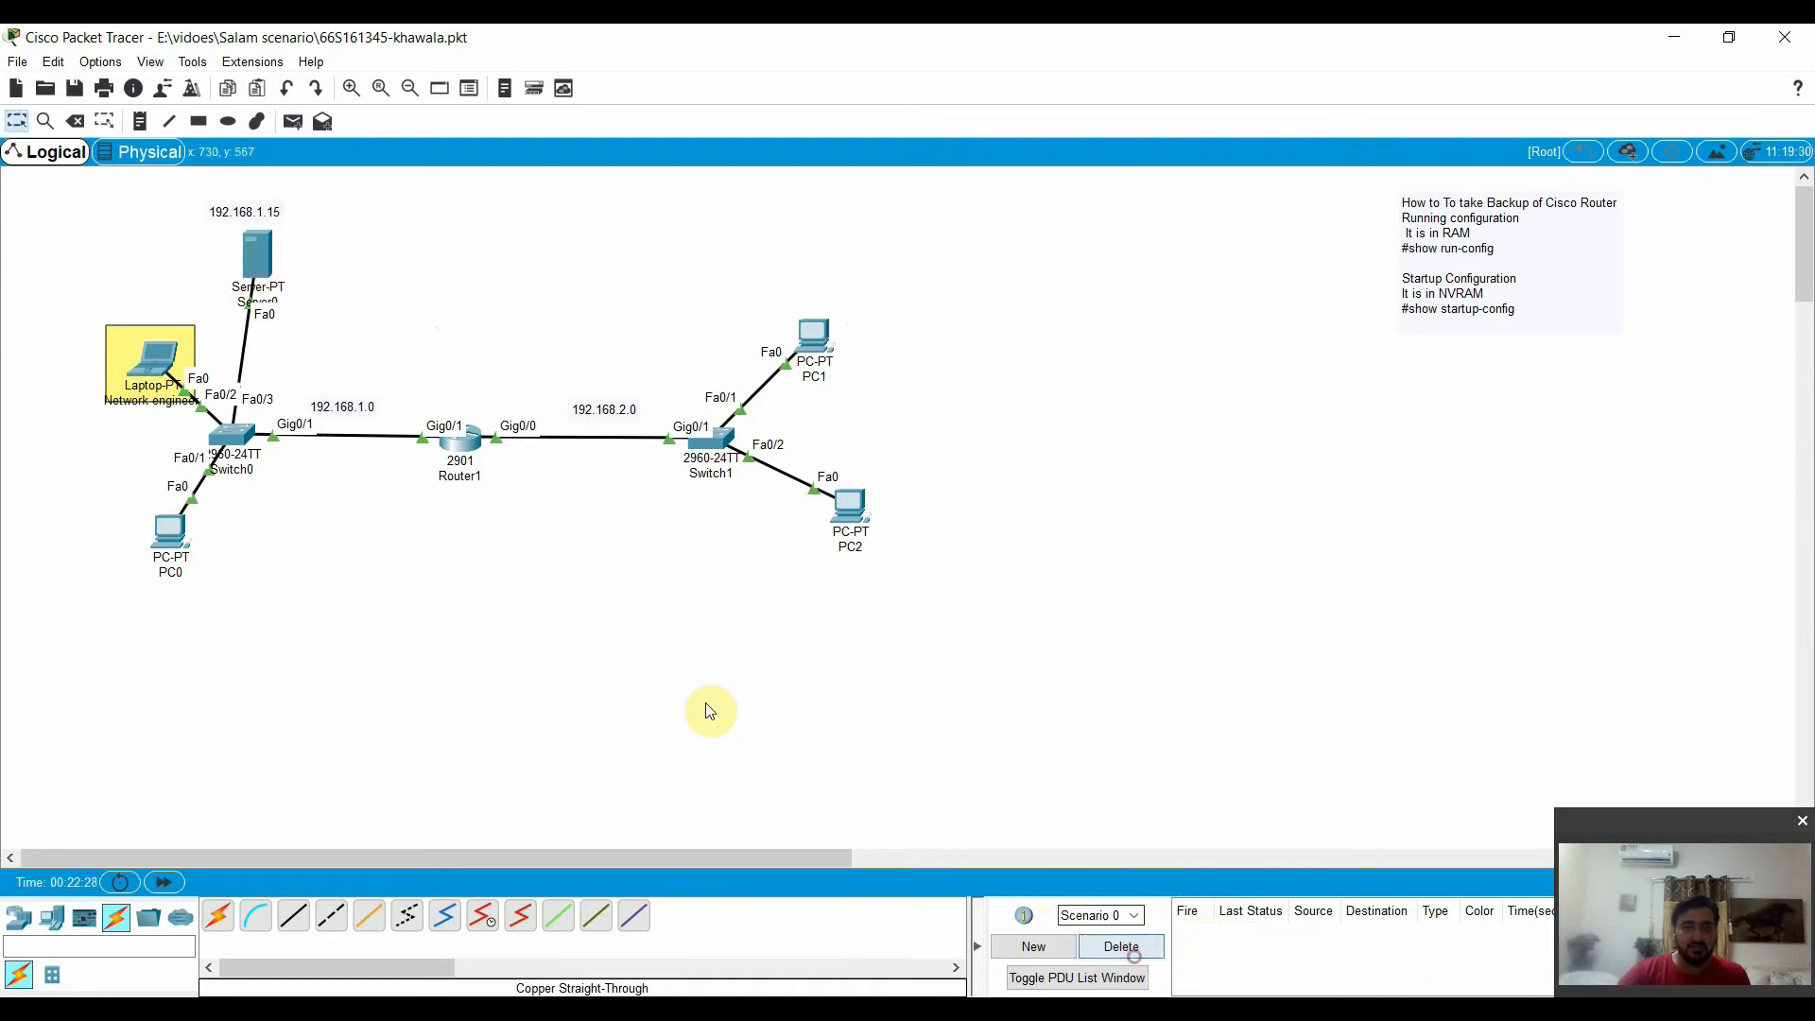
Open Router1's command line in a wider, repositioned window and enter privileged mode with en
click(472, 443)
click(782, 267)
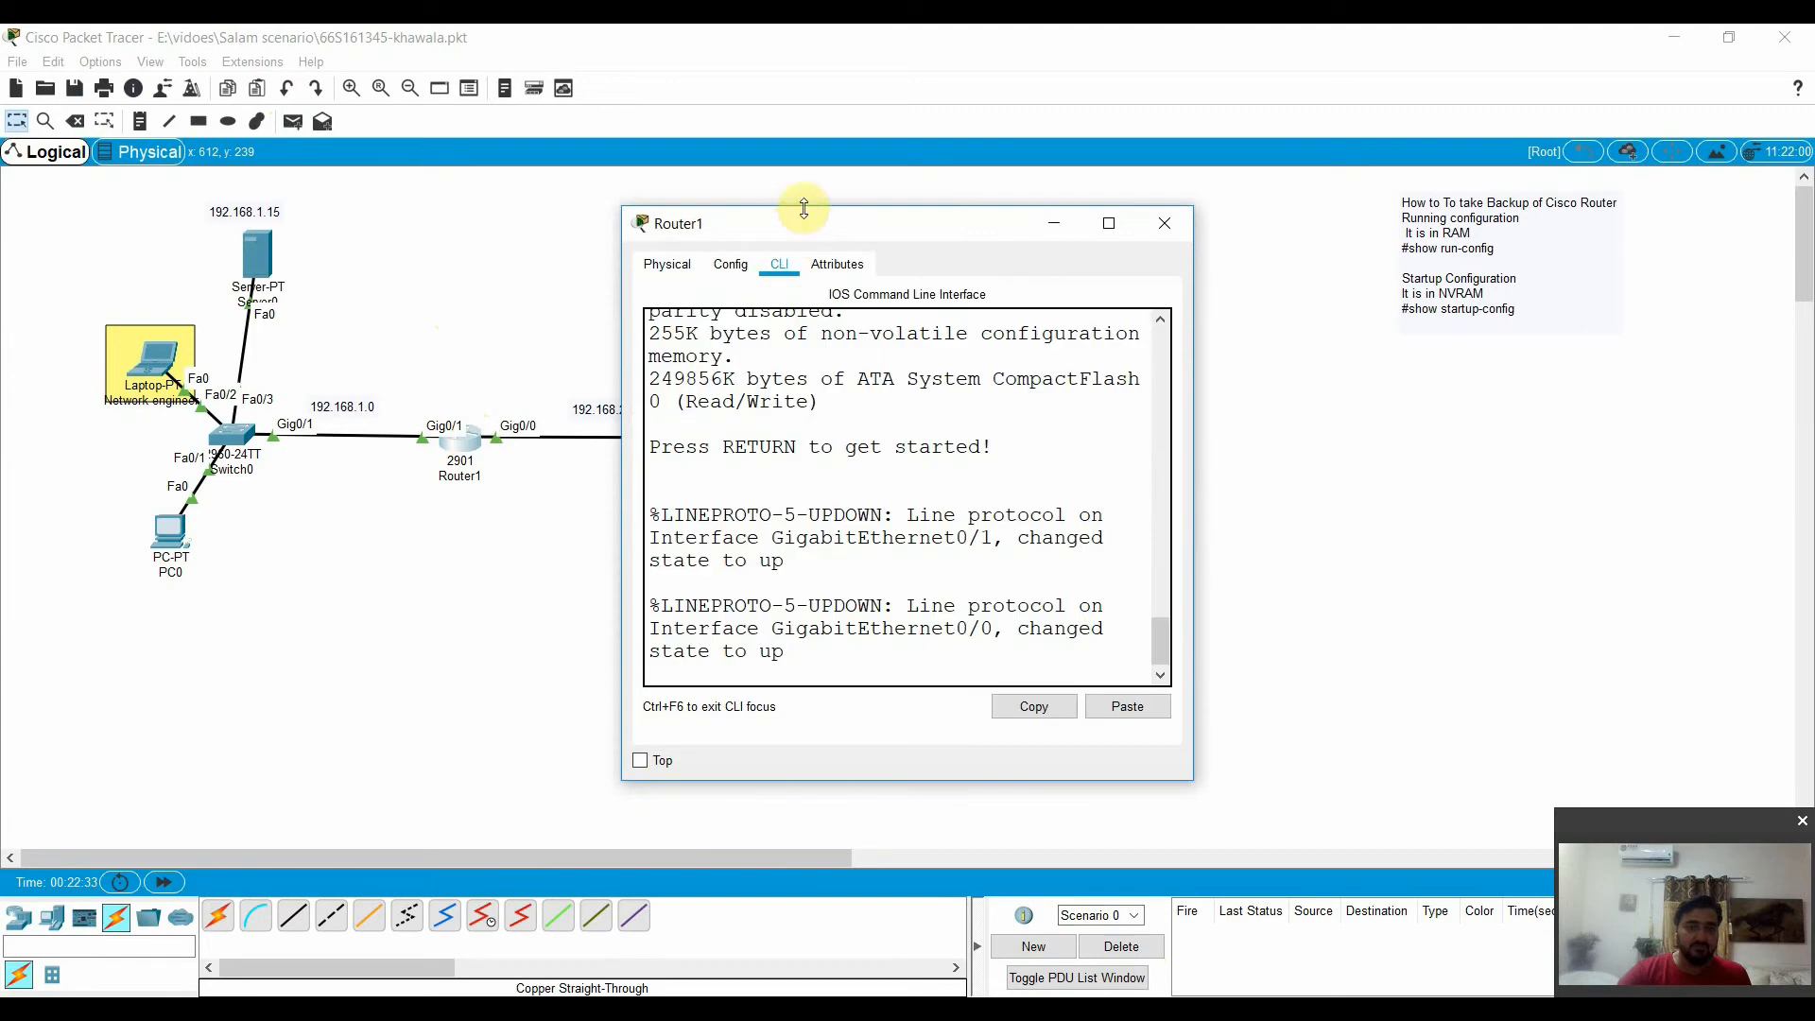
drag(1195, 414, 1550, 412)
drag(1089, 223, 1238, 189)
key(Return)
key(Return)
key(Return)
key(Return)
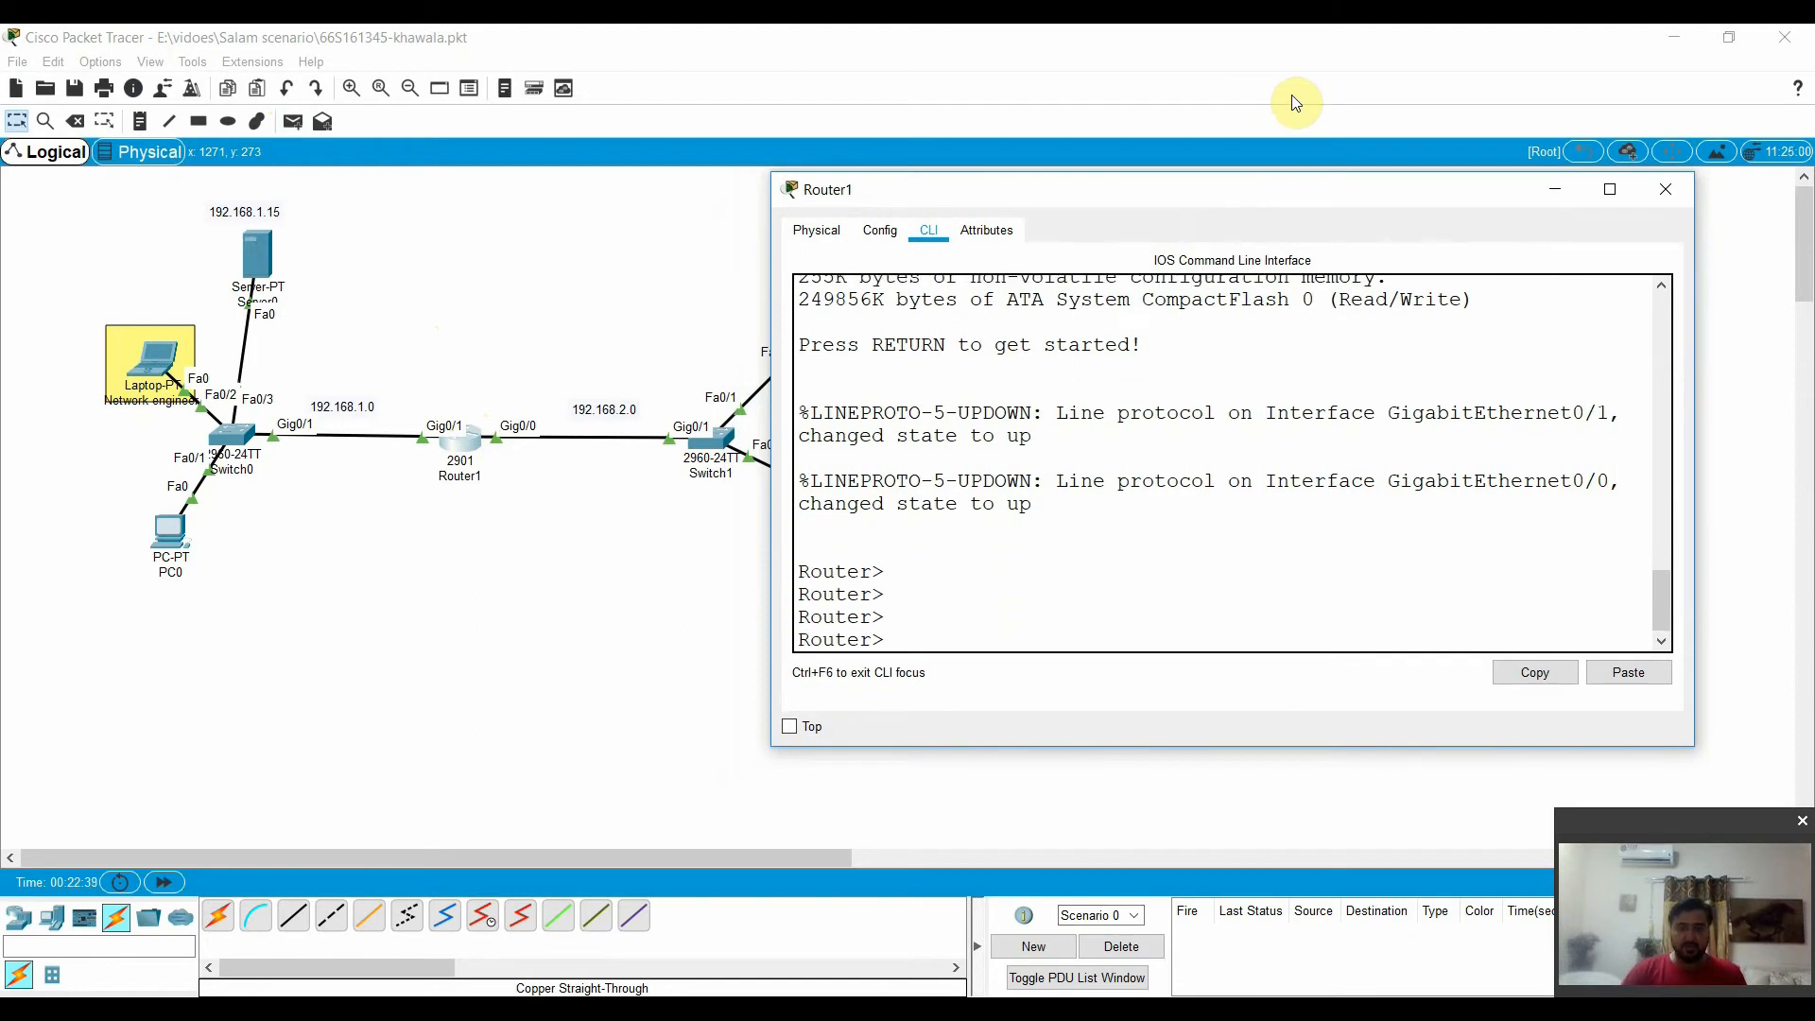
text(en)
key(Return)
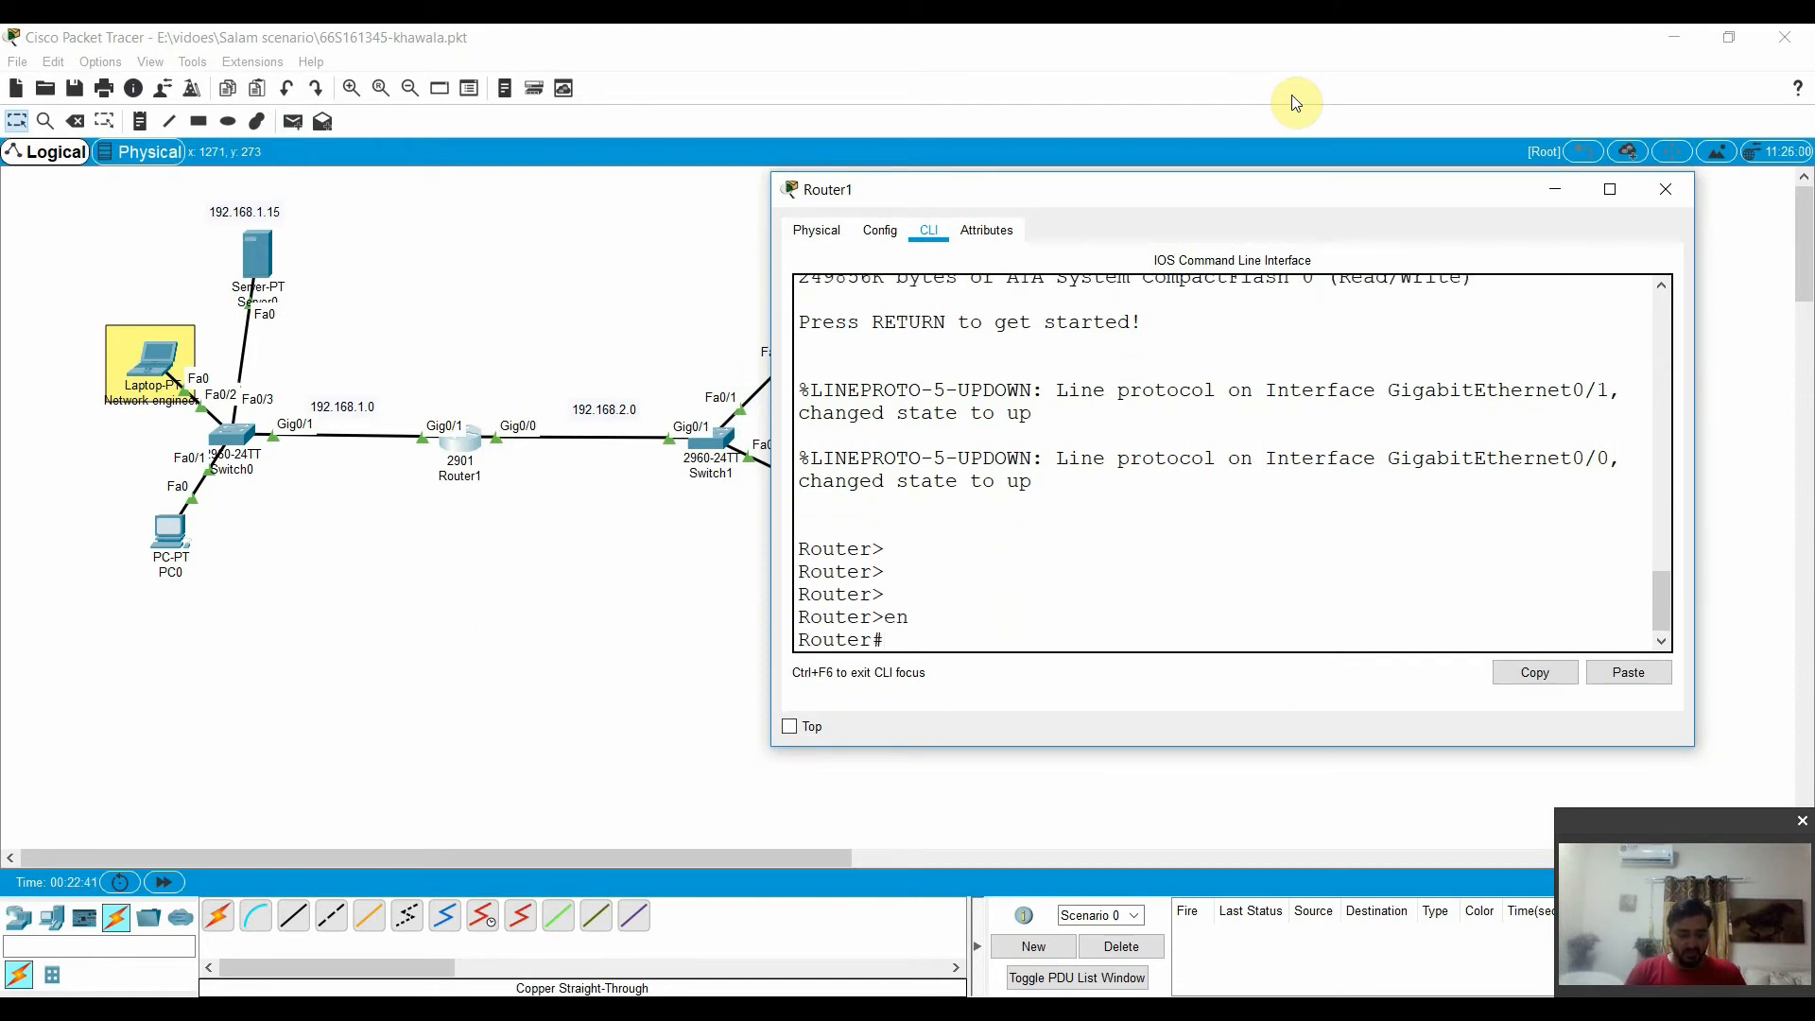
Display Router1's configuration with show running-config and page through the listing to its end
text(show run)
key(Tab)
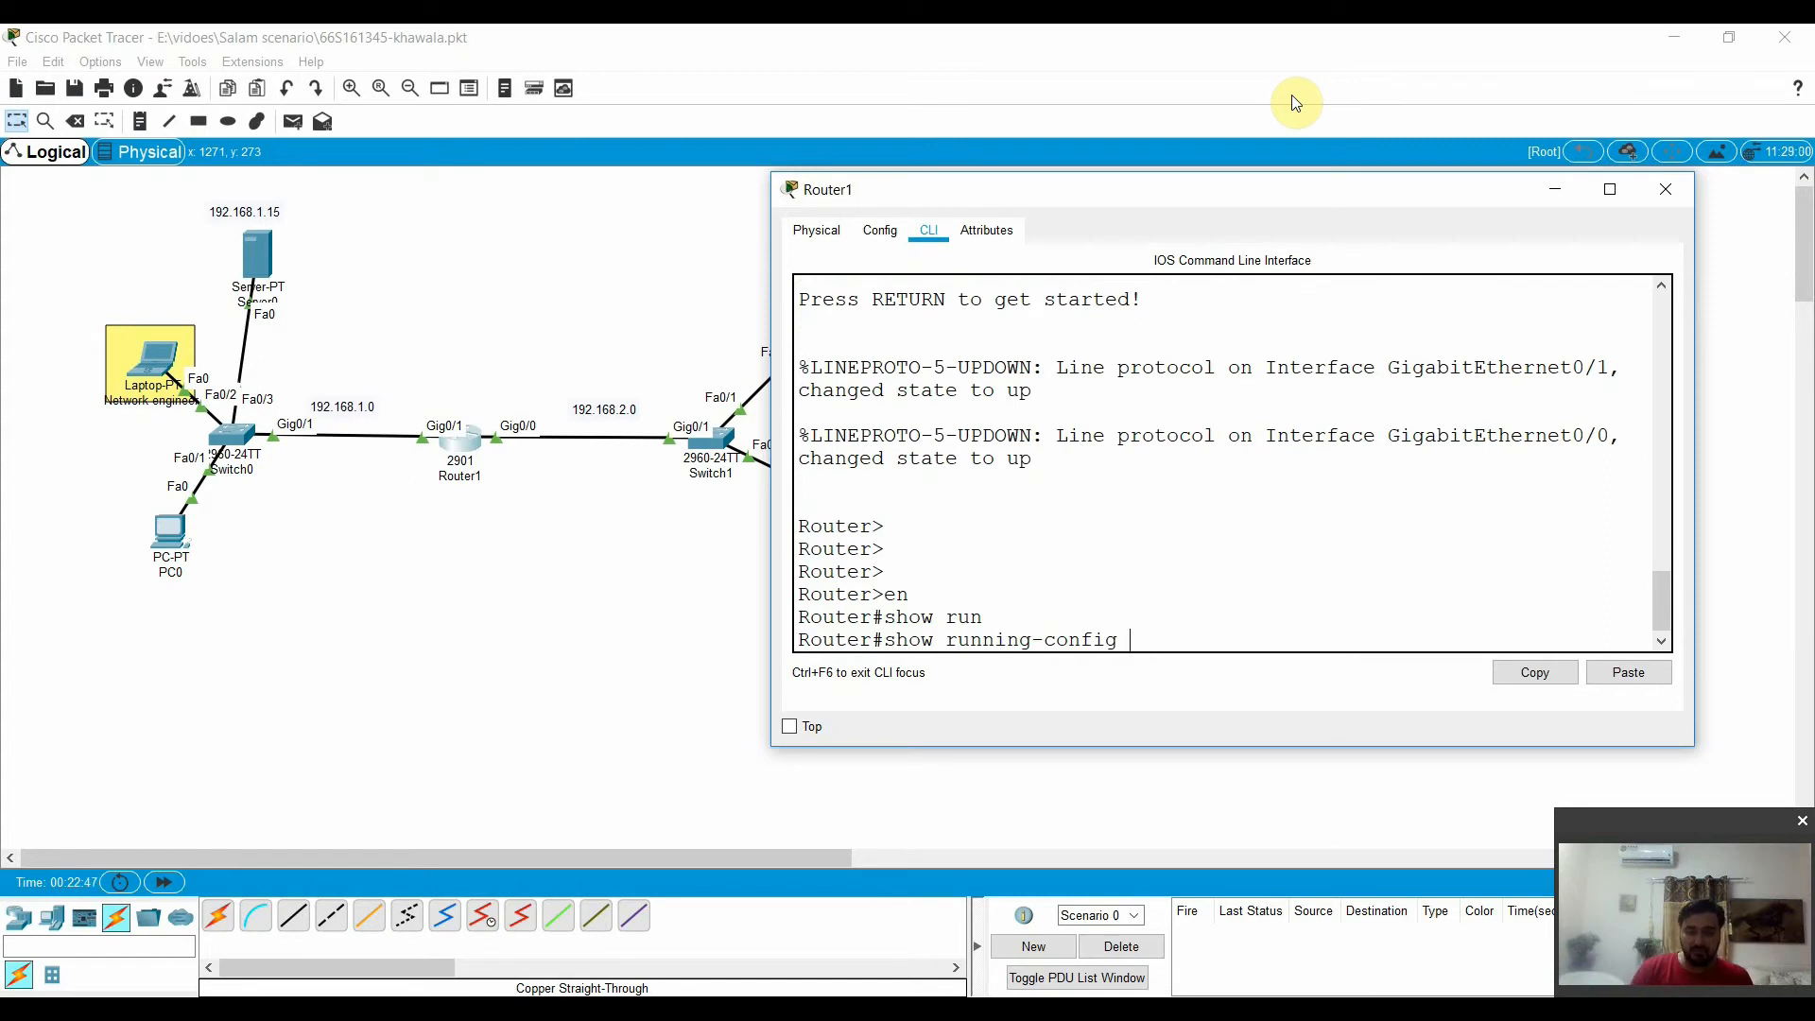
key(Return)
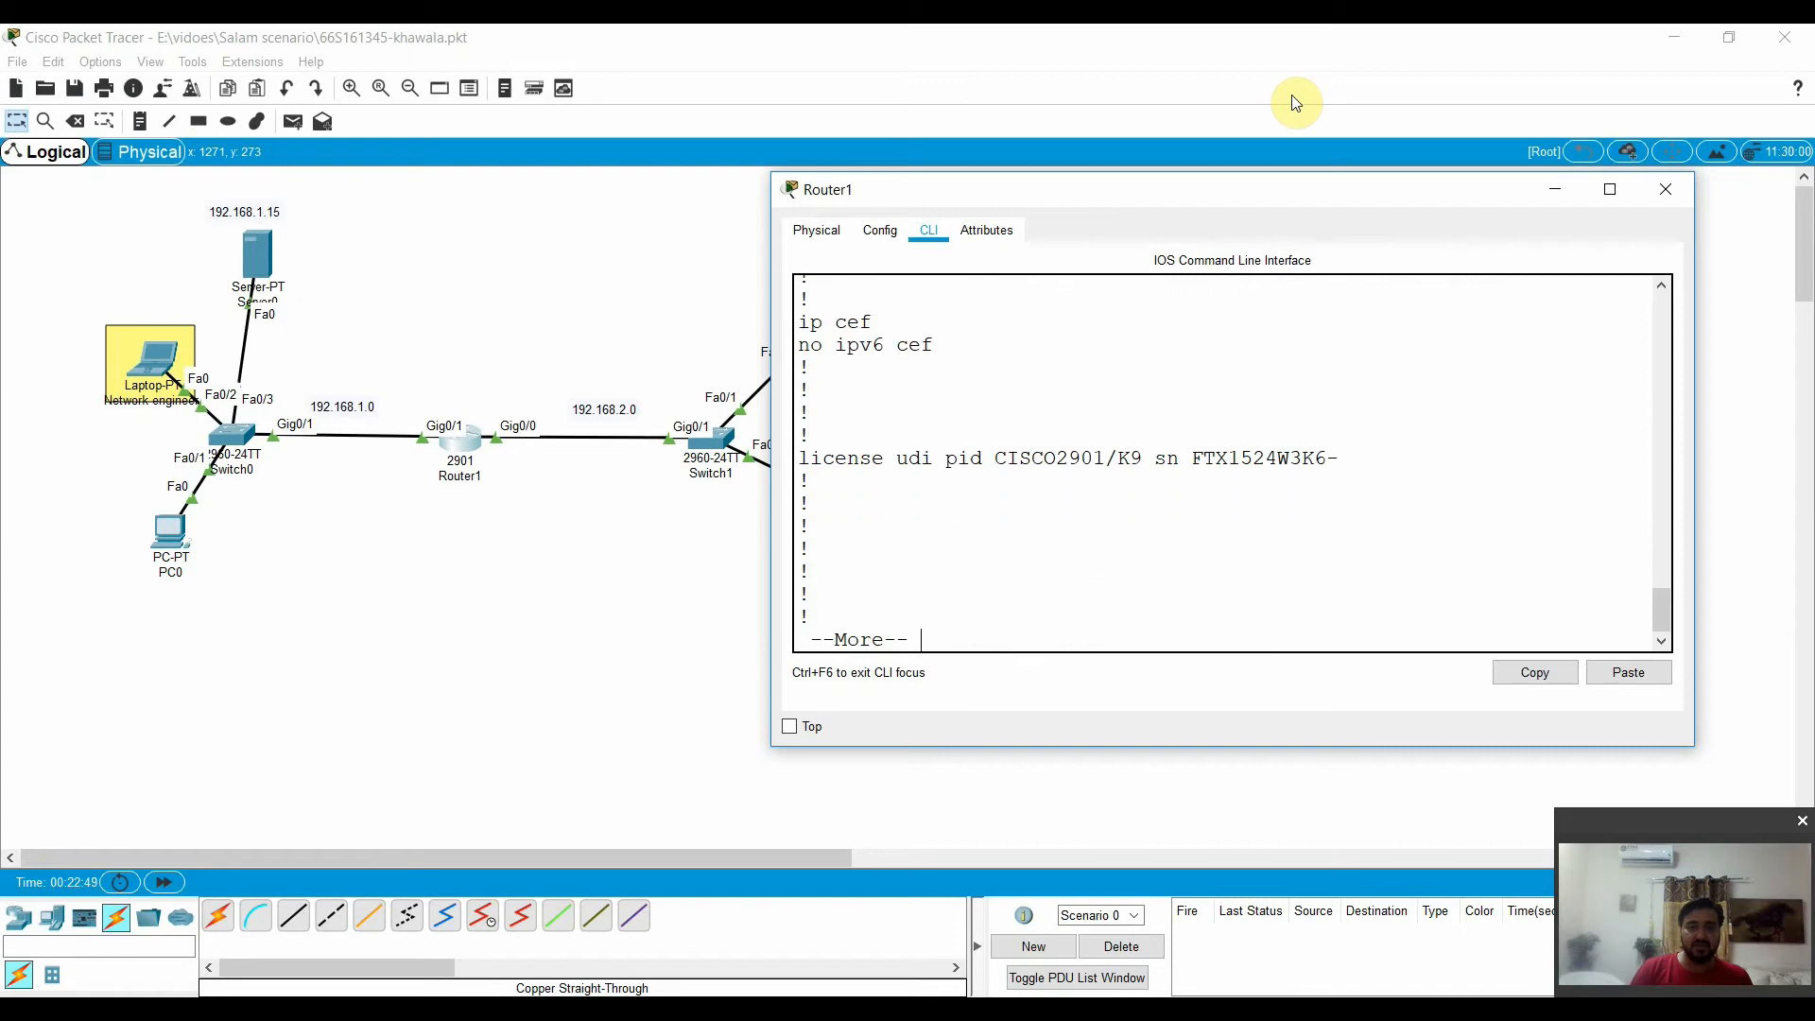
key(Return)
key(Return)
key(Return)
key(Return)
key(Return)
key(Return)
key(Return)
key(Return)
key(Return)
key(Return)
key(Return)
key(Return)
key(Return)
key(Return)
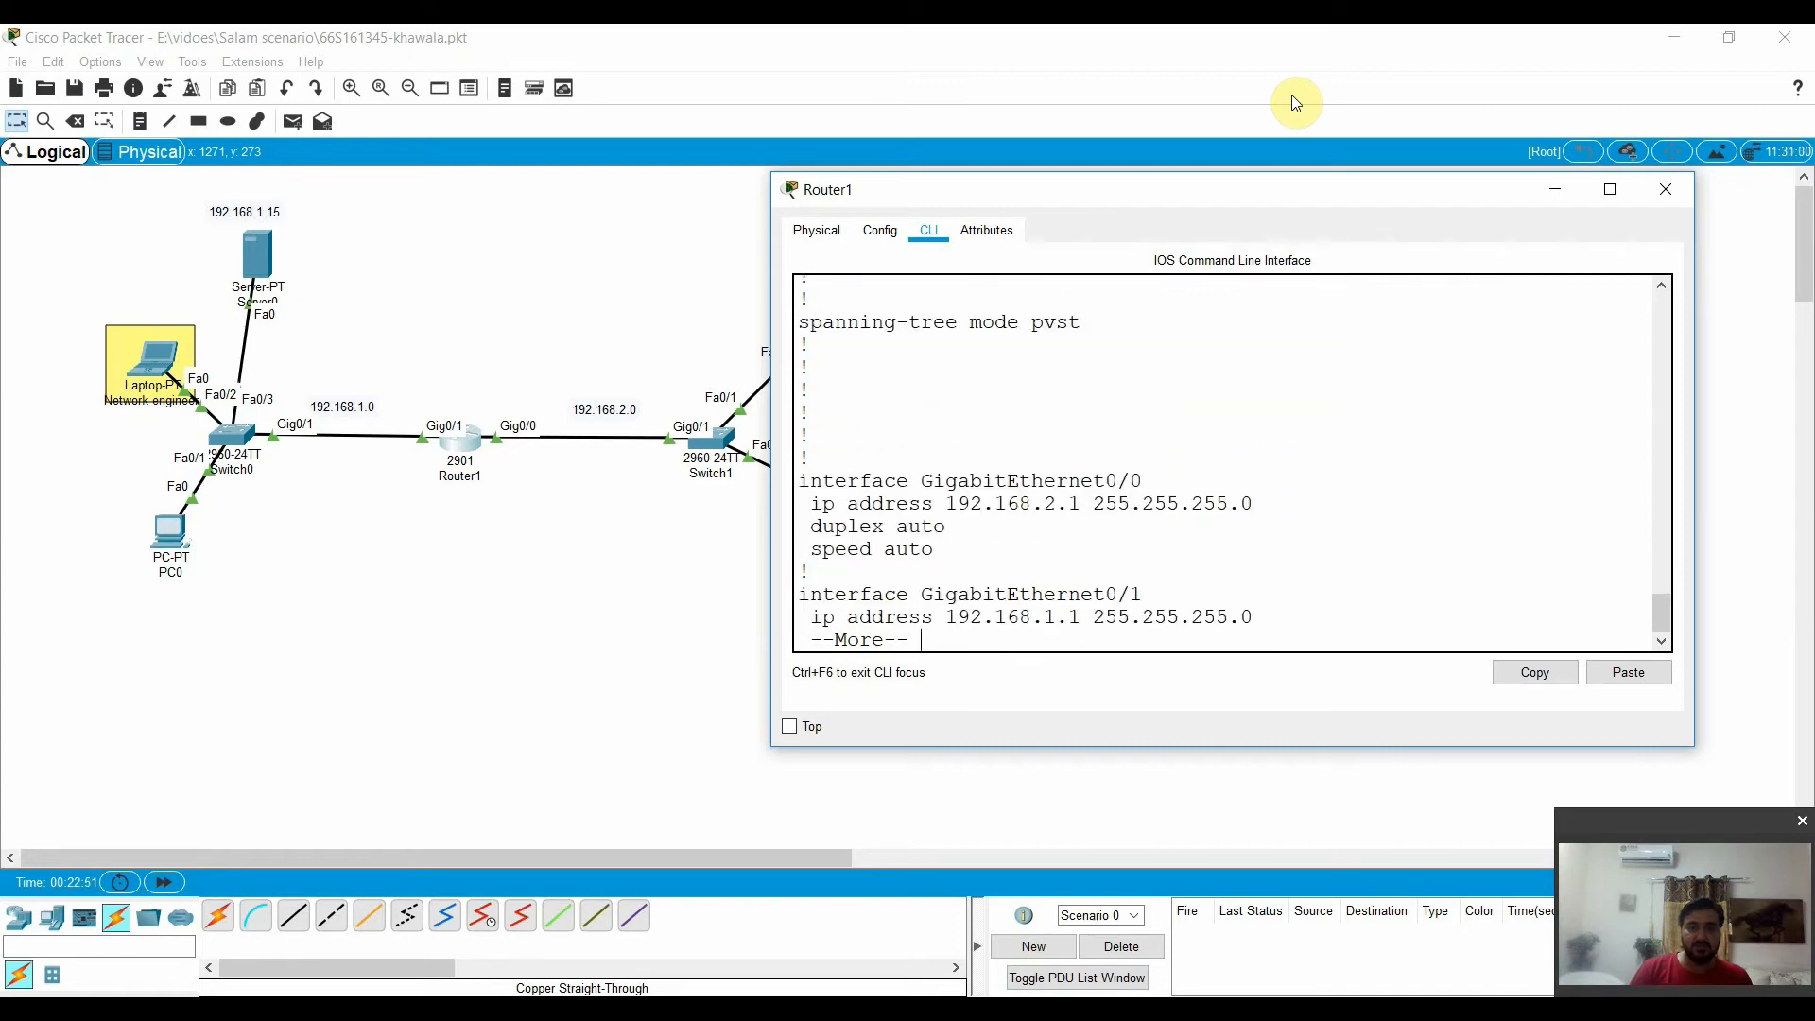
key(Return)
key(Return)
key(Return)
key(Return)
key(Return)
key(Return)
key(Return)
key(Return)
key(Return)
key(Return)
key(Return)
key(Return)
key(Return)
key(Return)
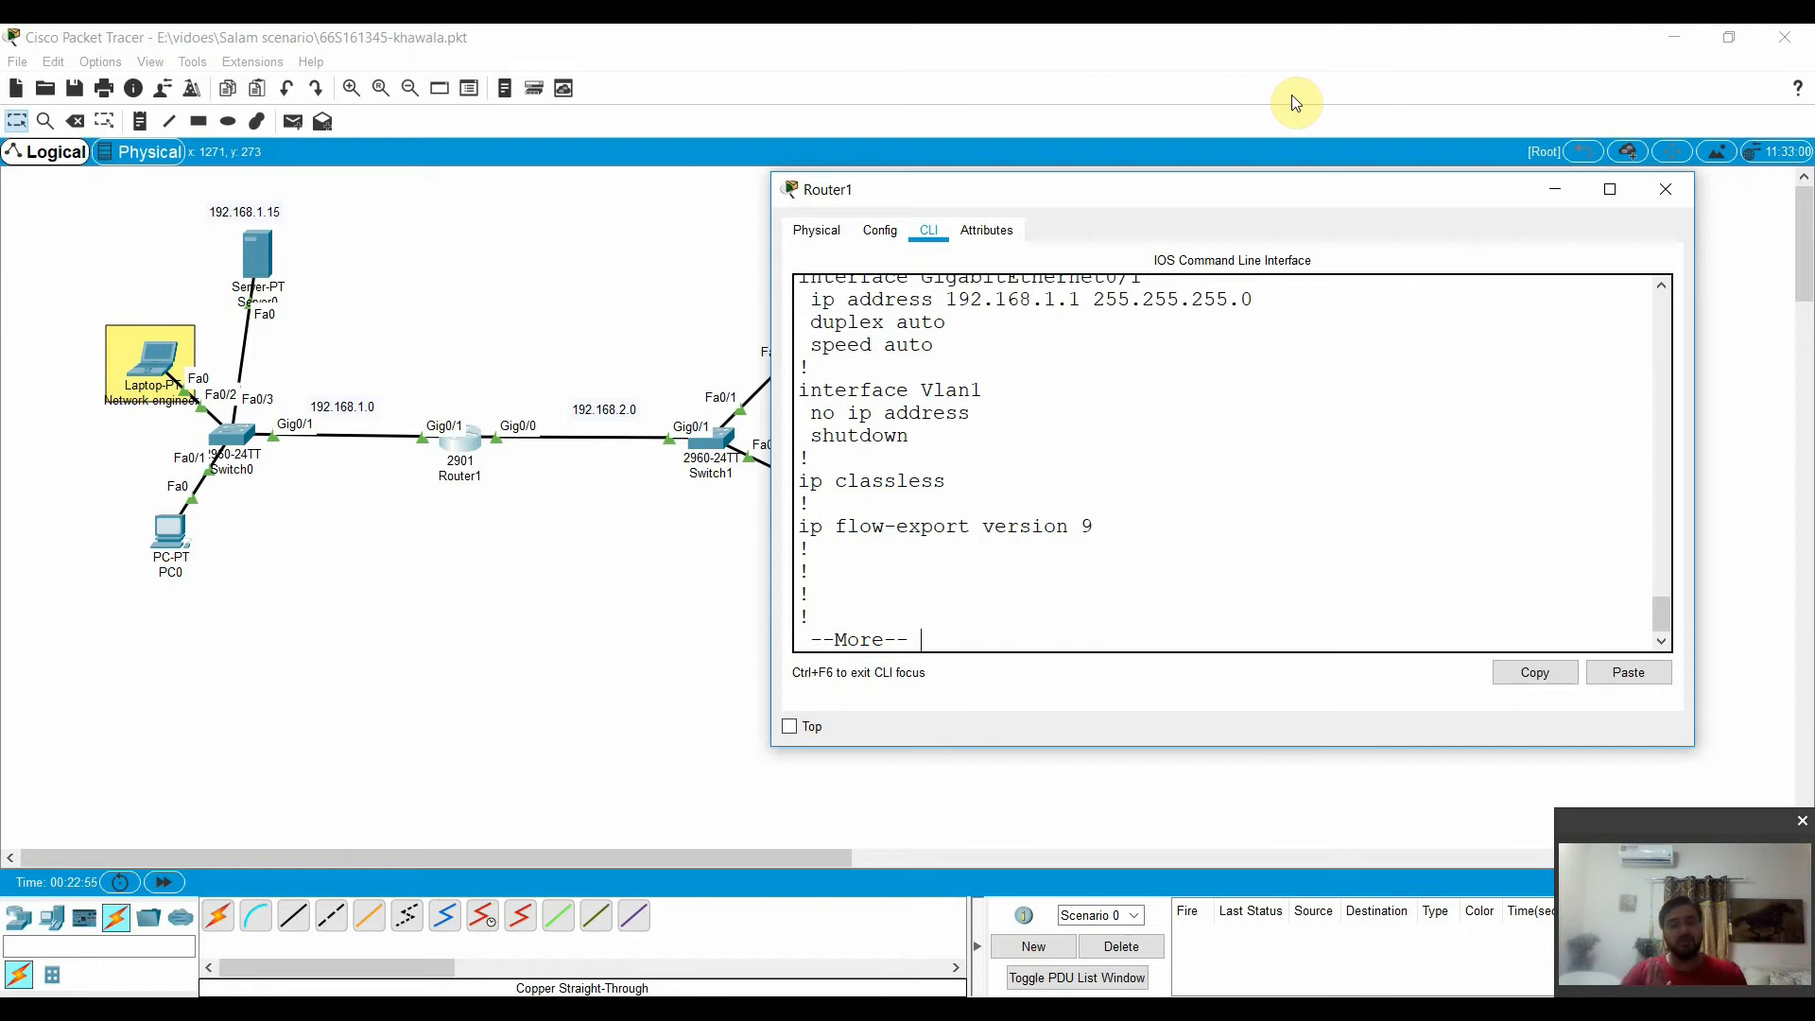
key(Return)
key(Return)
key(Return)
key(Return)
key(Return)
key(Return)
key(Return)
key(Return)
key(Return)
key(Return)
key(Return)
key(Return)
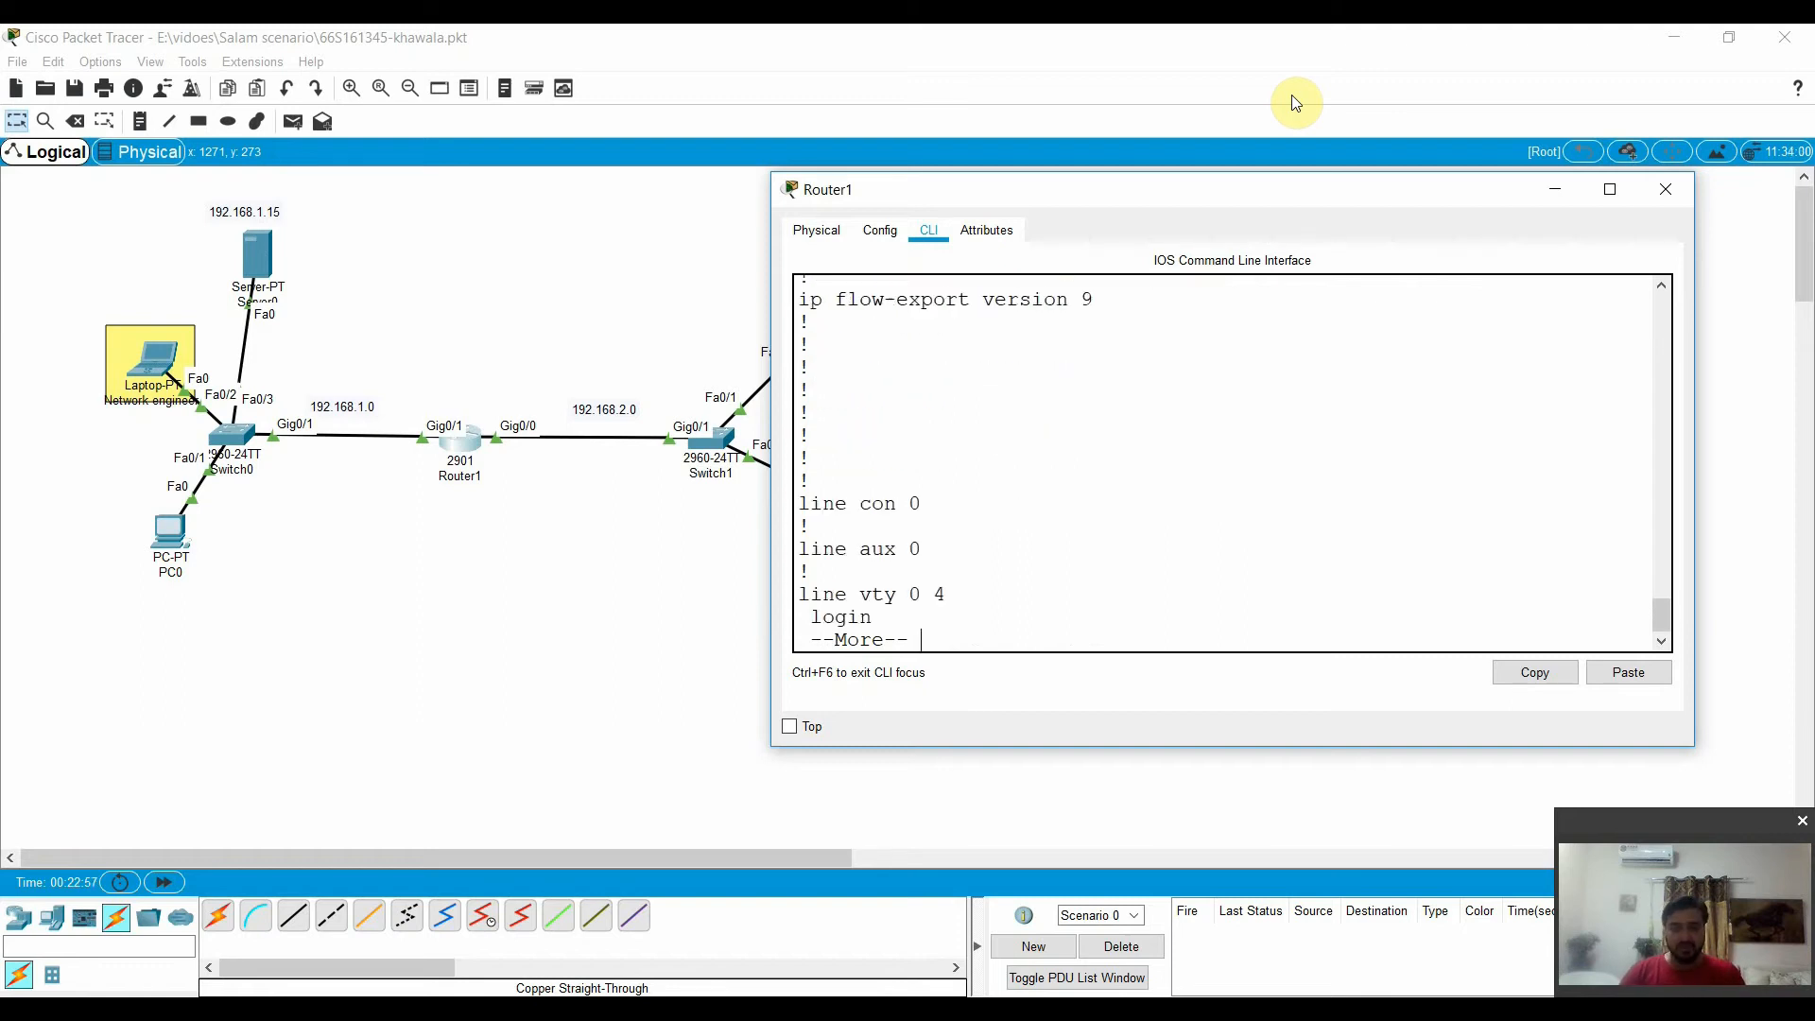
key(Return)
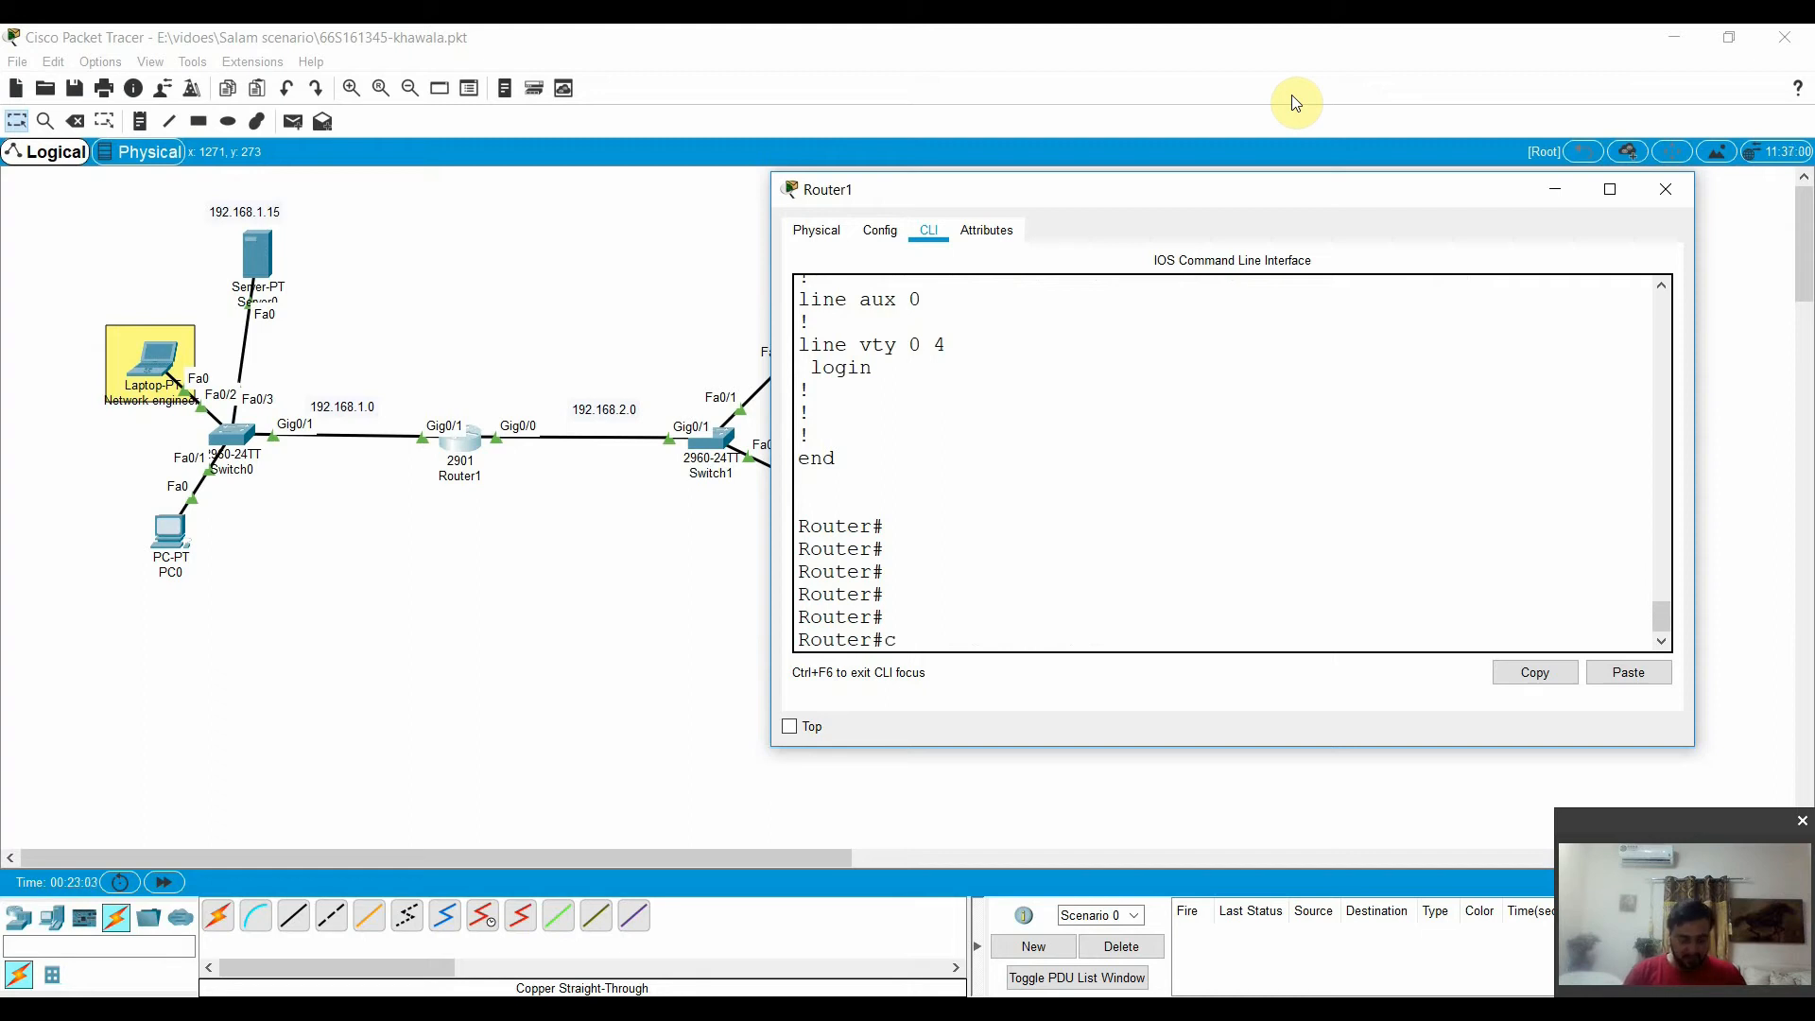
Run copy running-config tftp: on Router1 to start backing up the running configuration
text(y)
key(Tab)
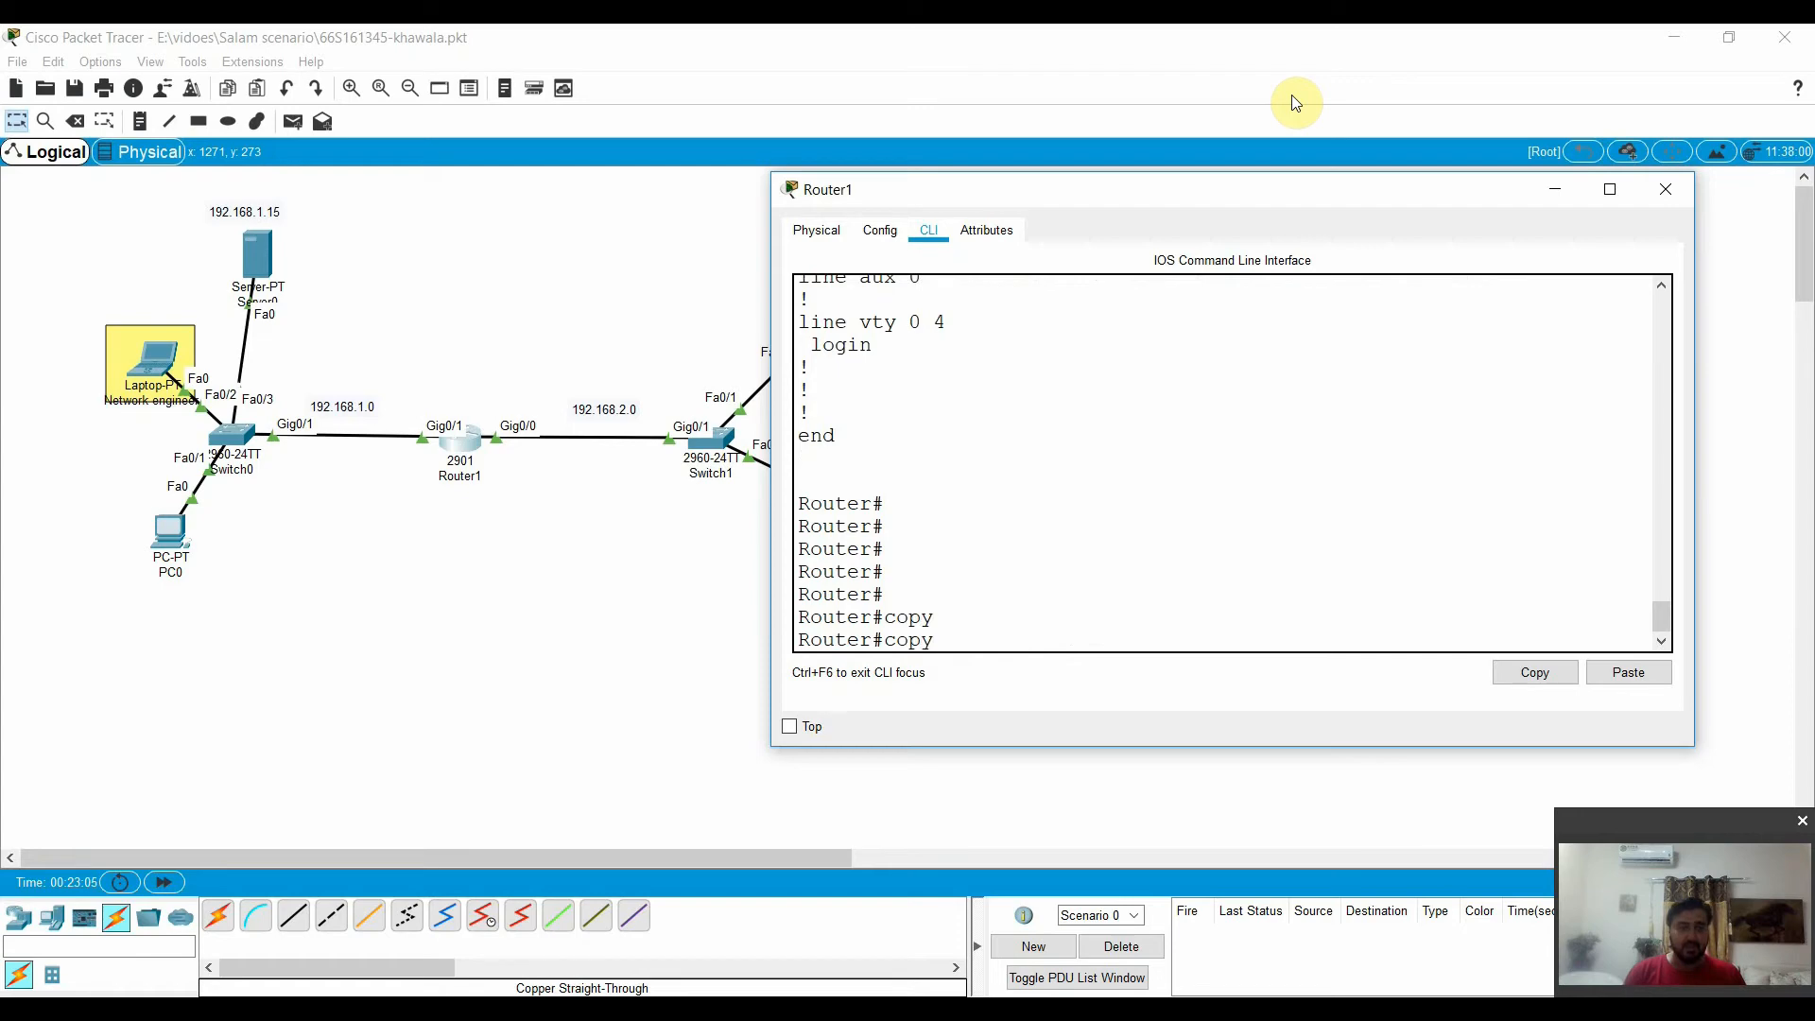
text(run)
key(Tab)
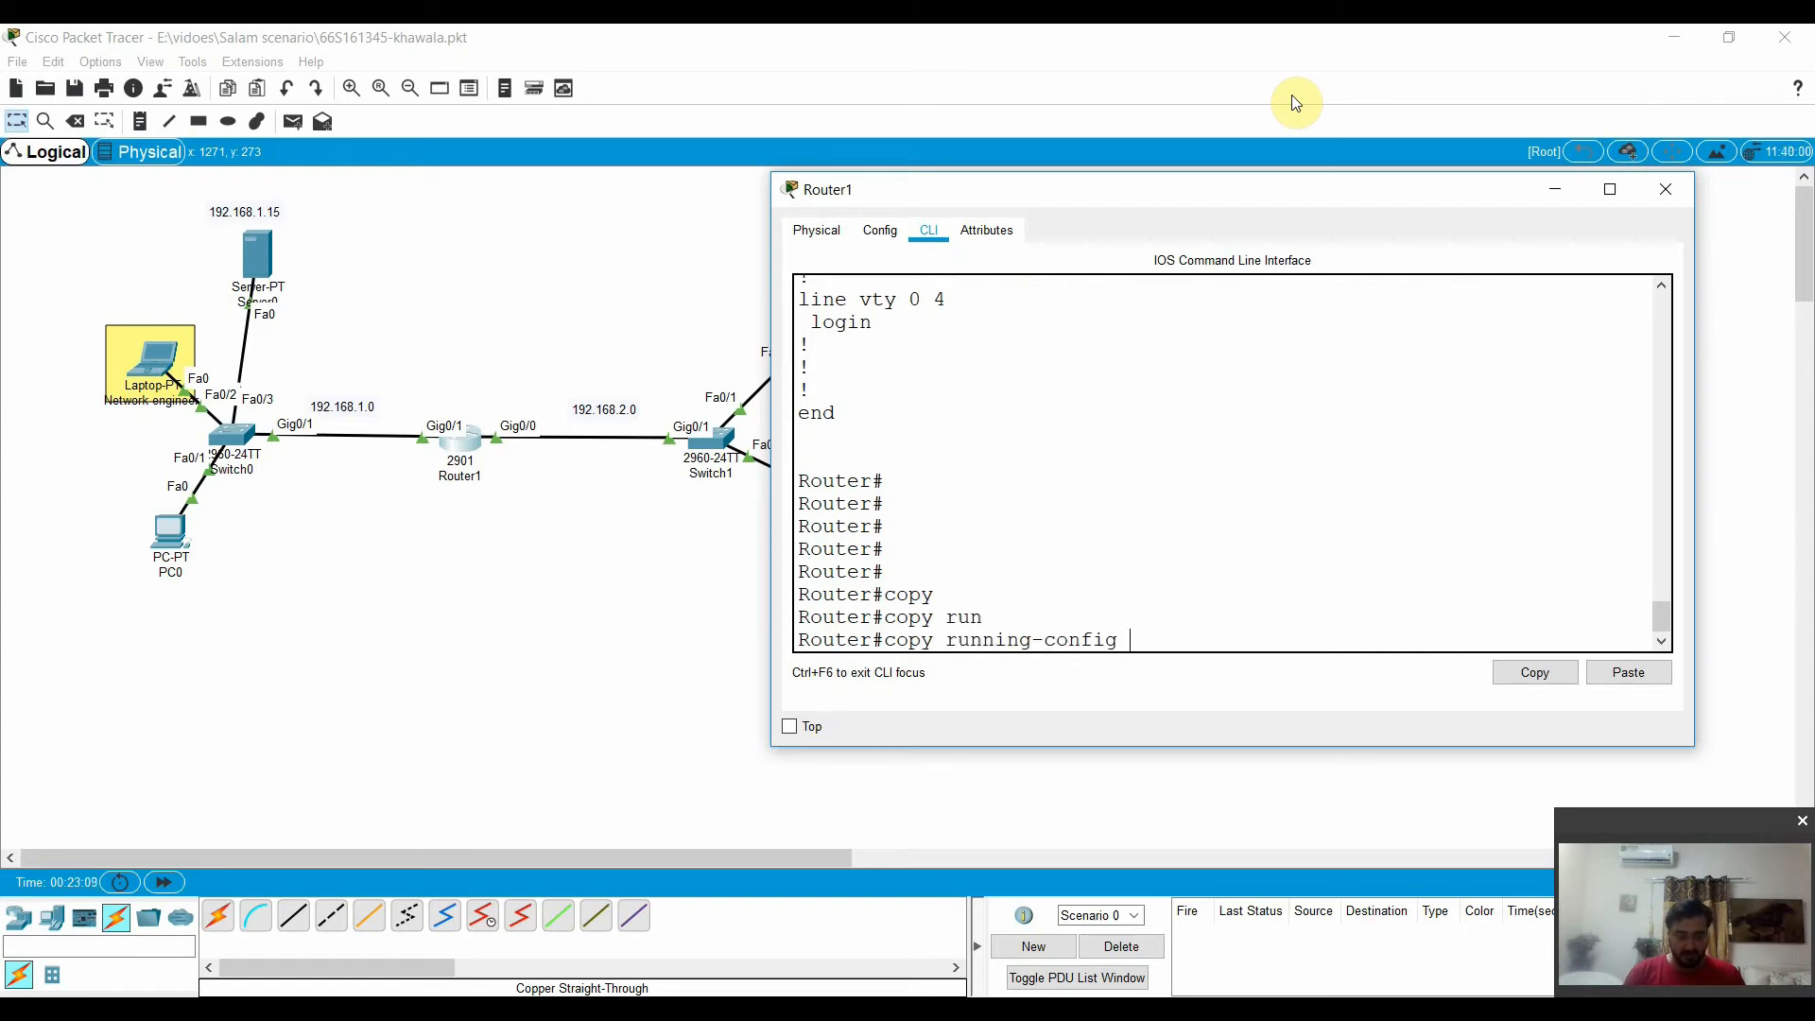
text(tf)
key(Tab)
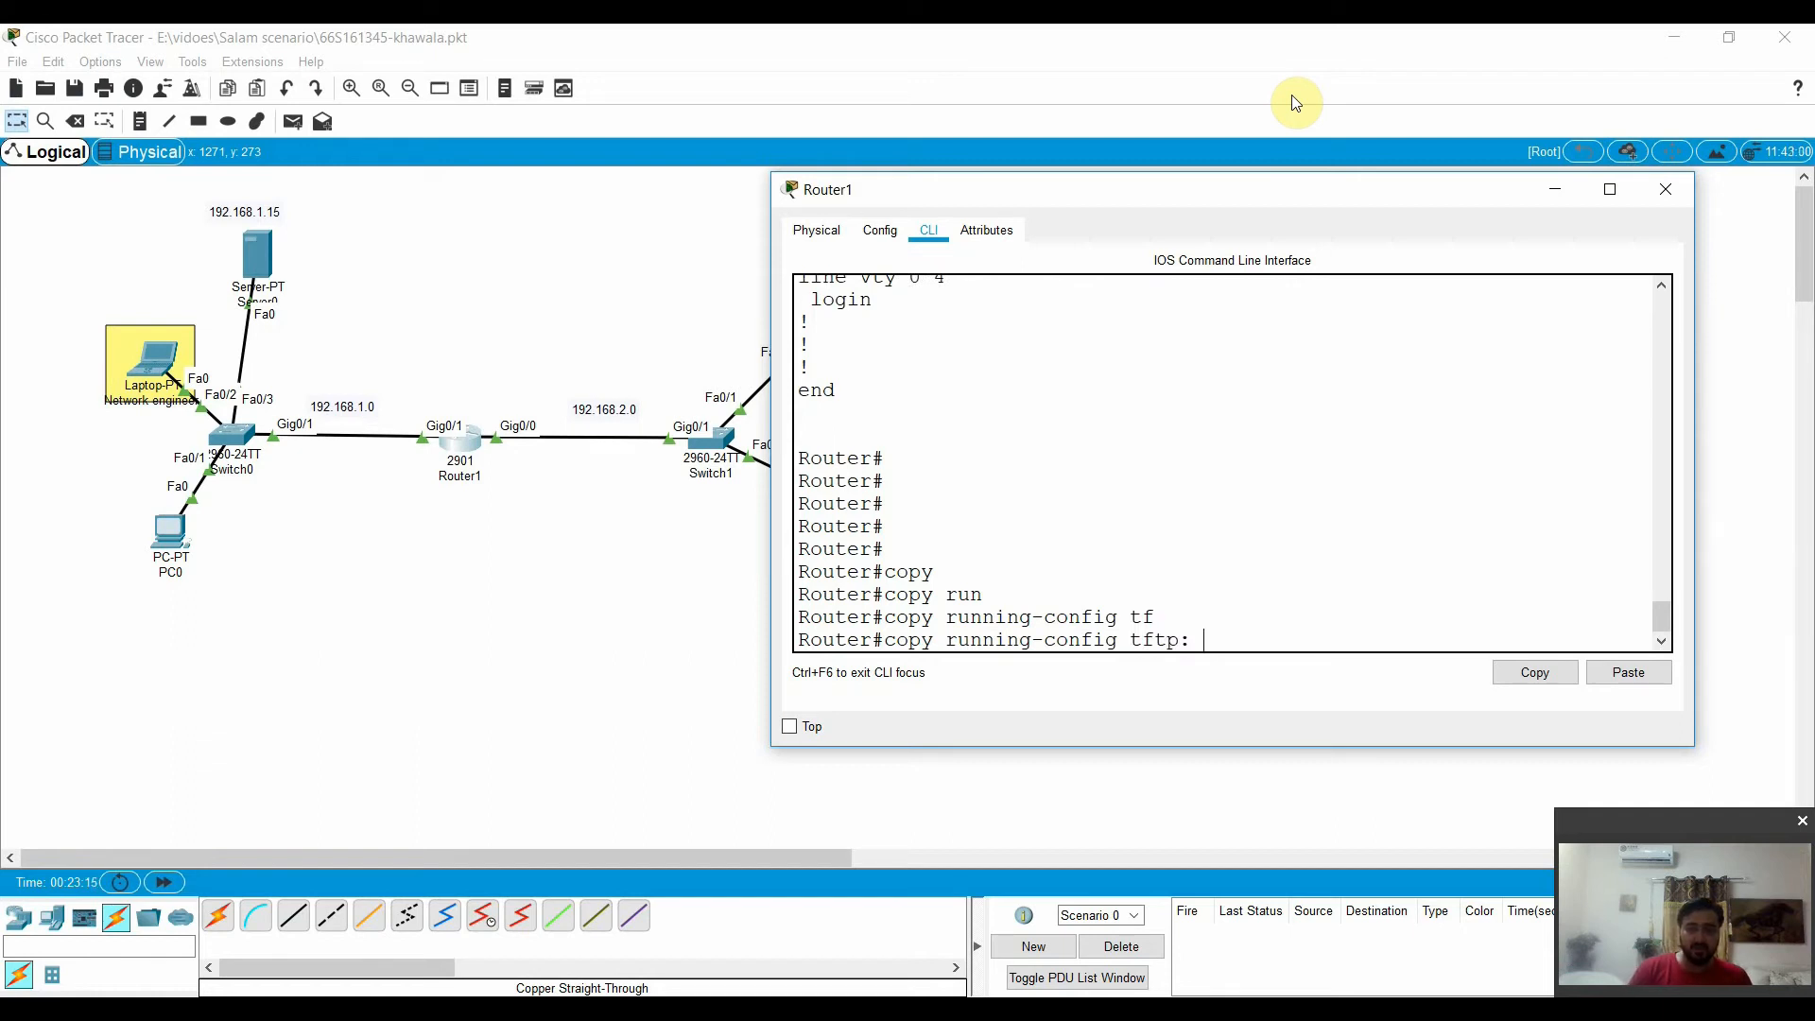
key(Return)
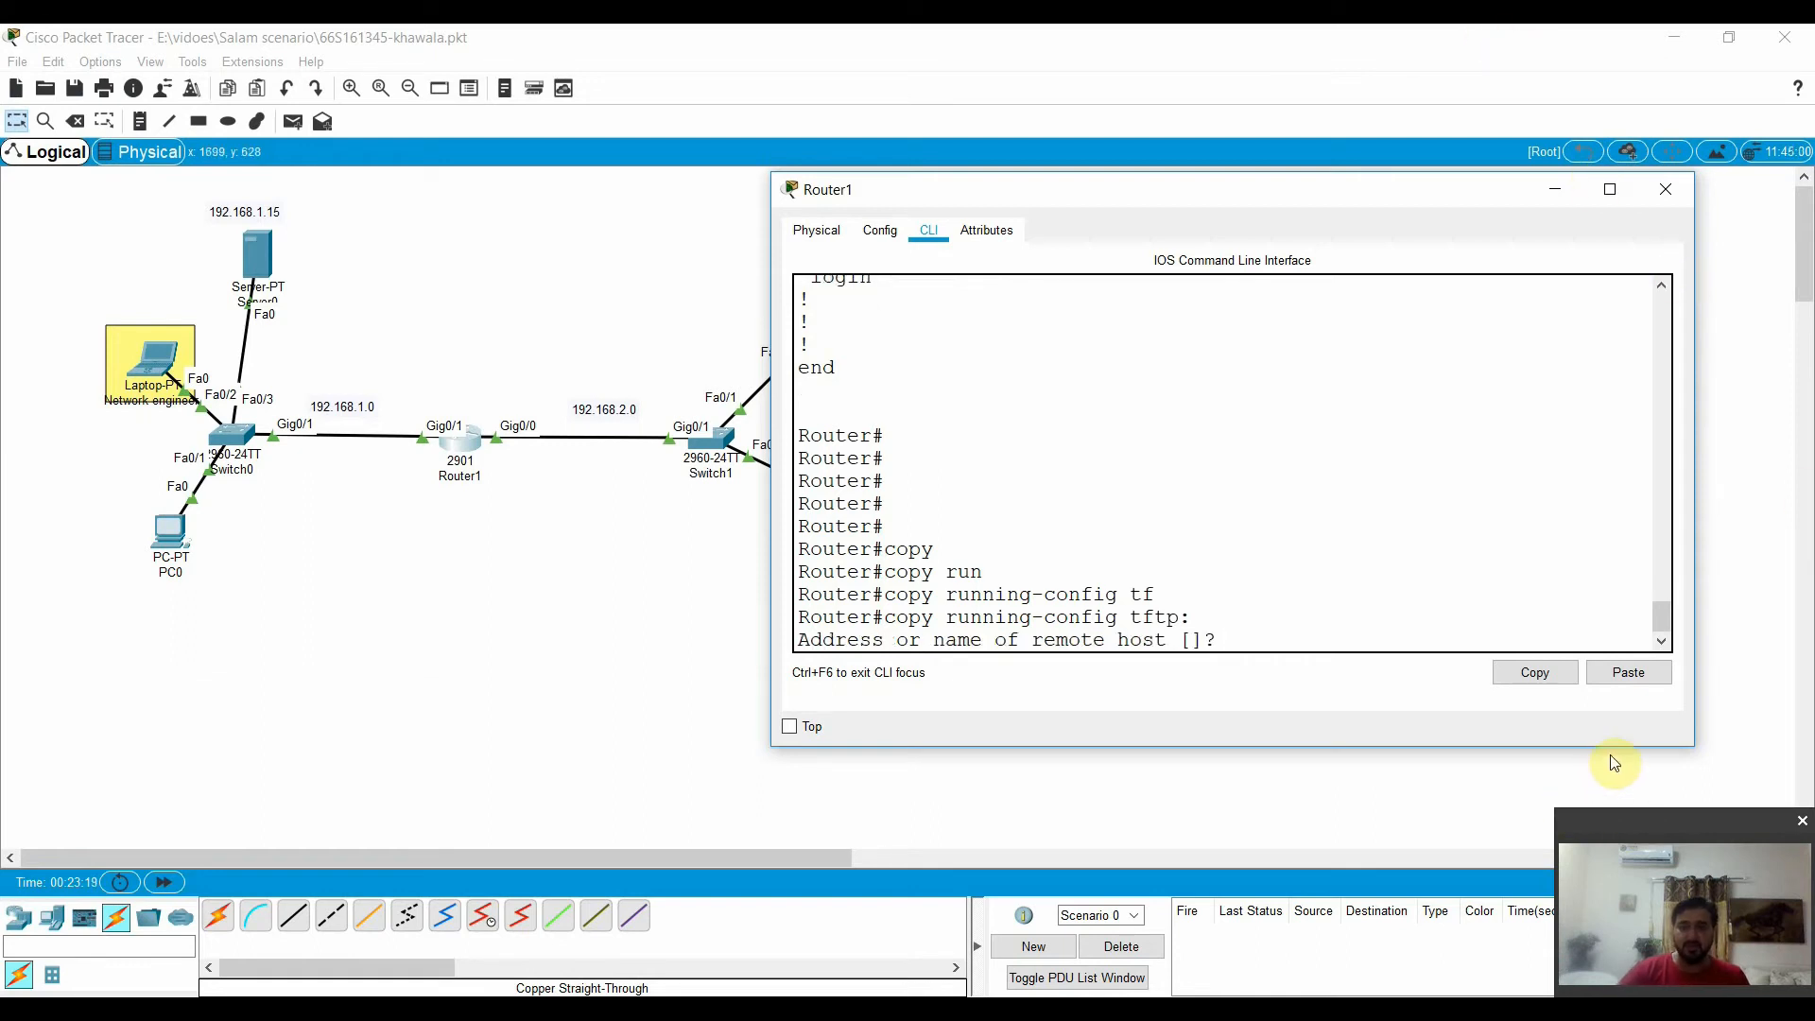
Give 192.168.1.15 as the remote host and HaiderTech as the destination filename to complete the running-config backup
click(1656, 674)
key(Return)
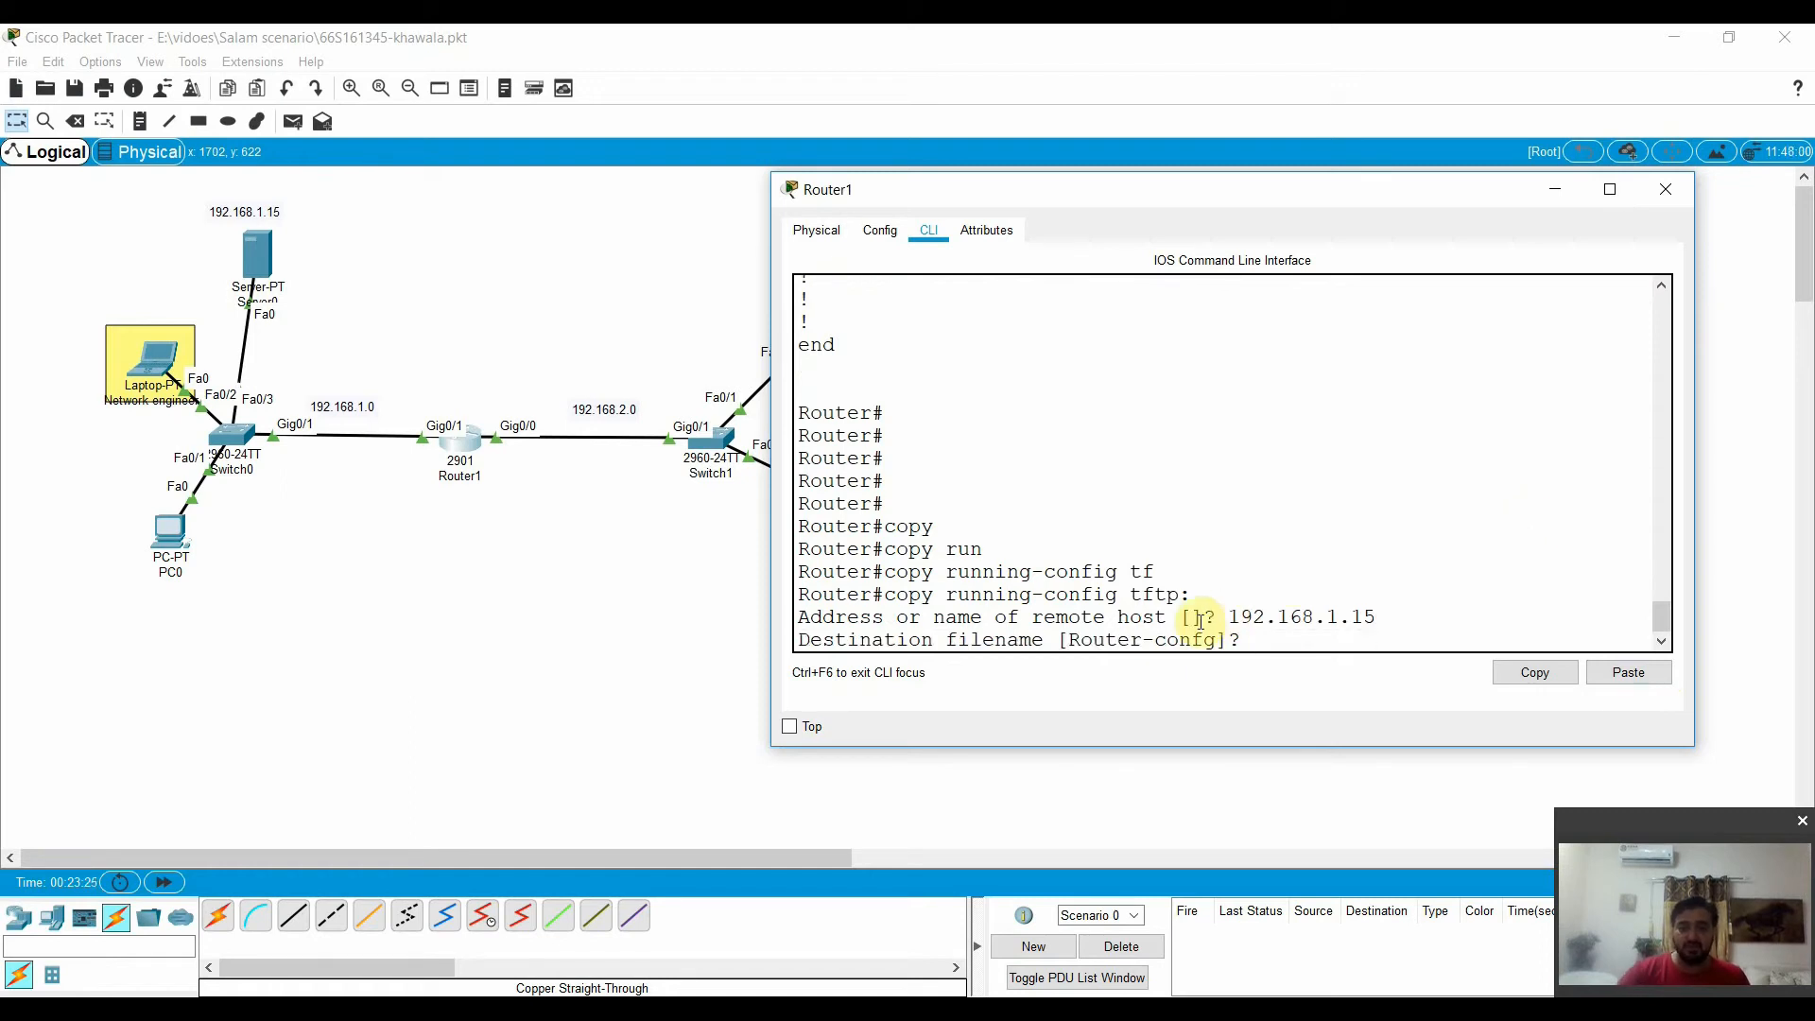
drag(1067, 640, 1217, 639)
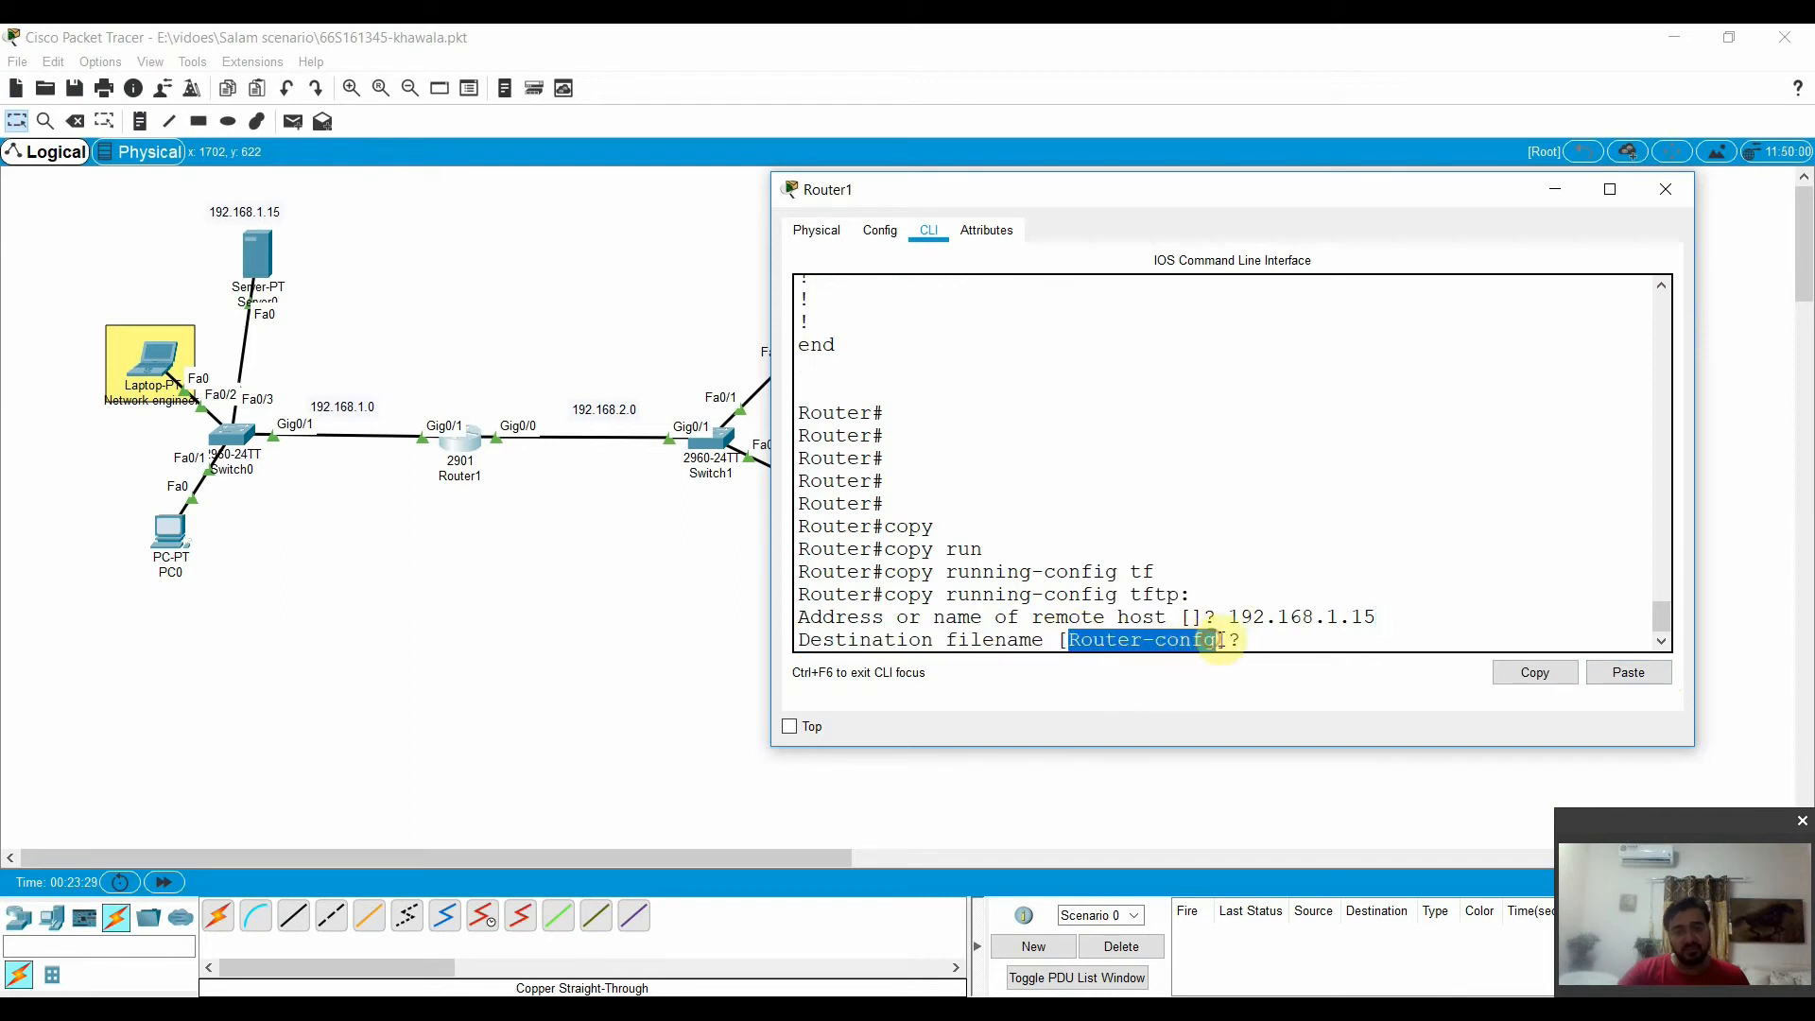
click(1254, 631)
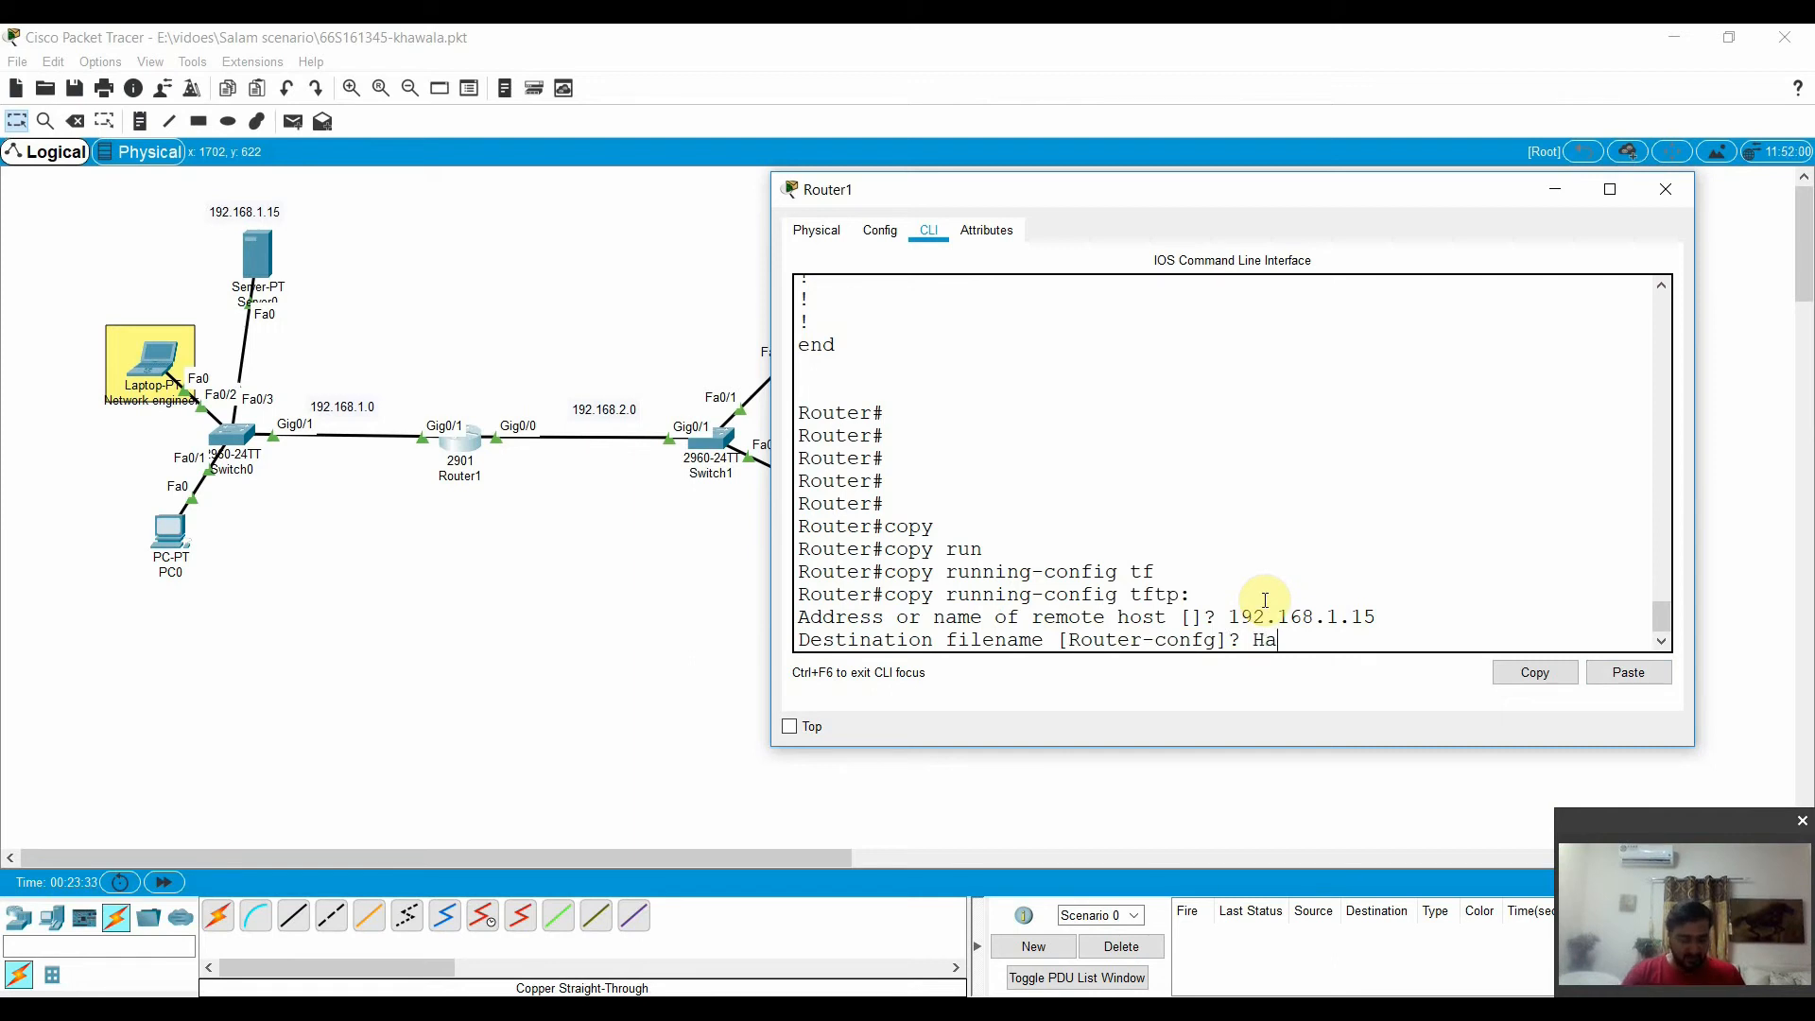
text(HaiderTech)
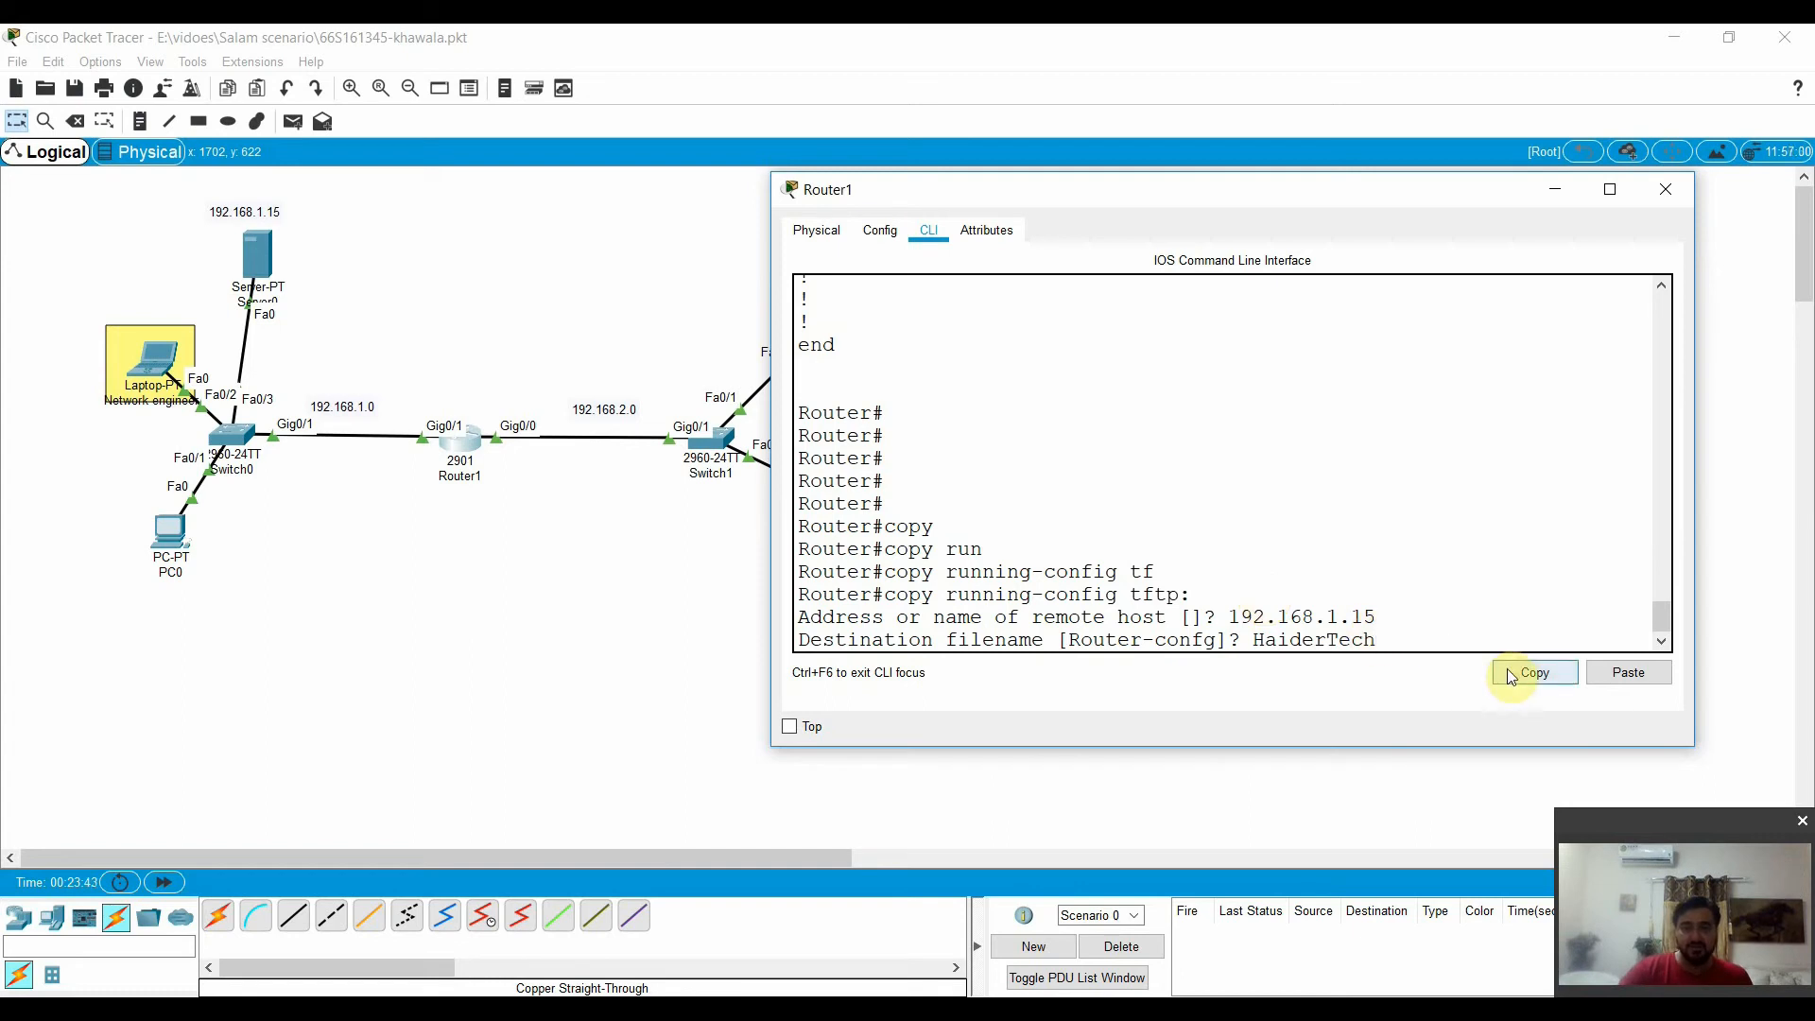
key(Return)
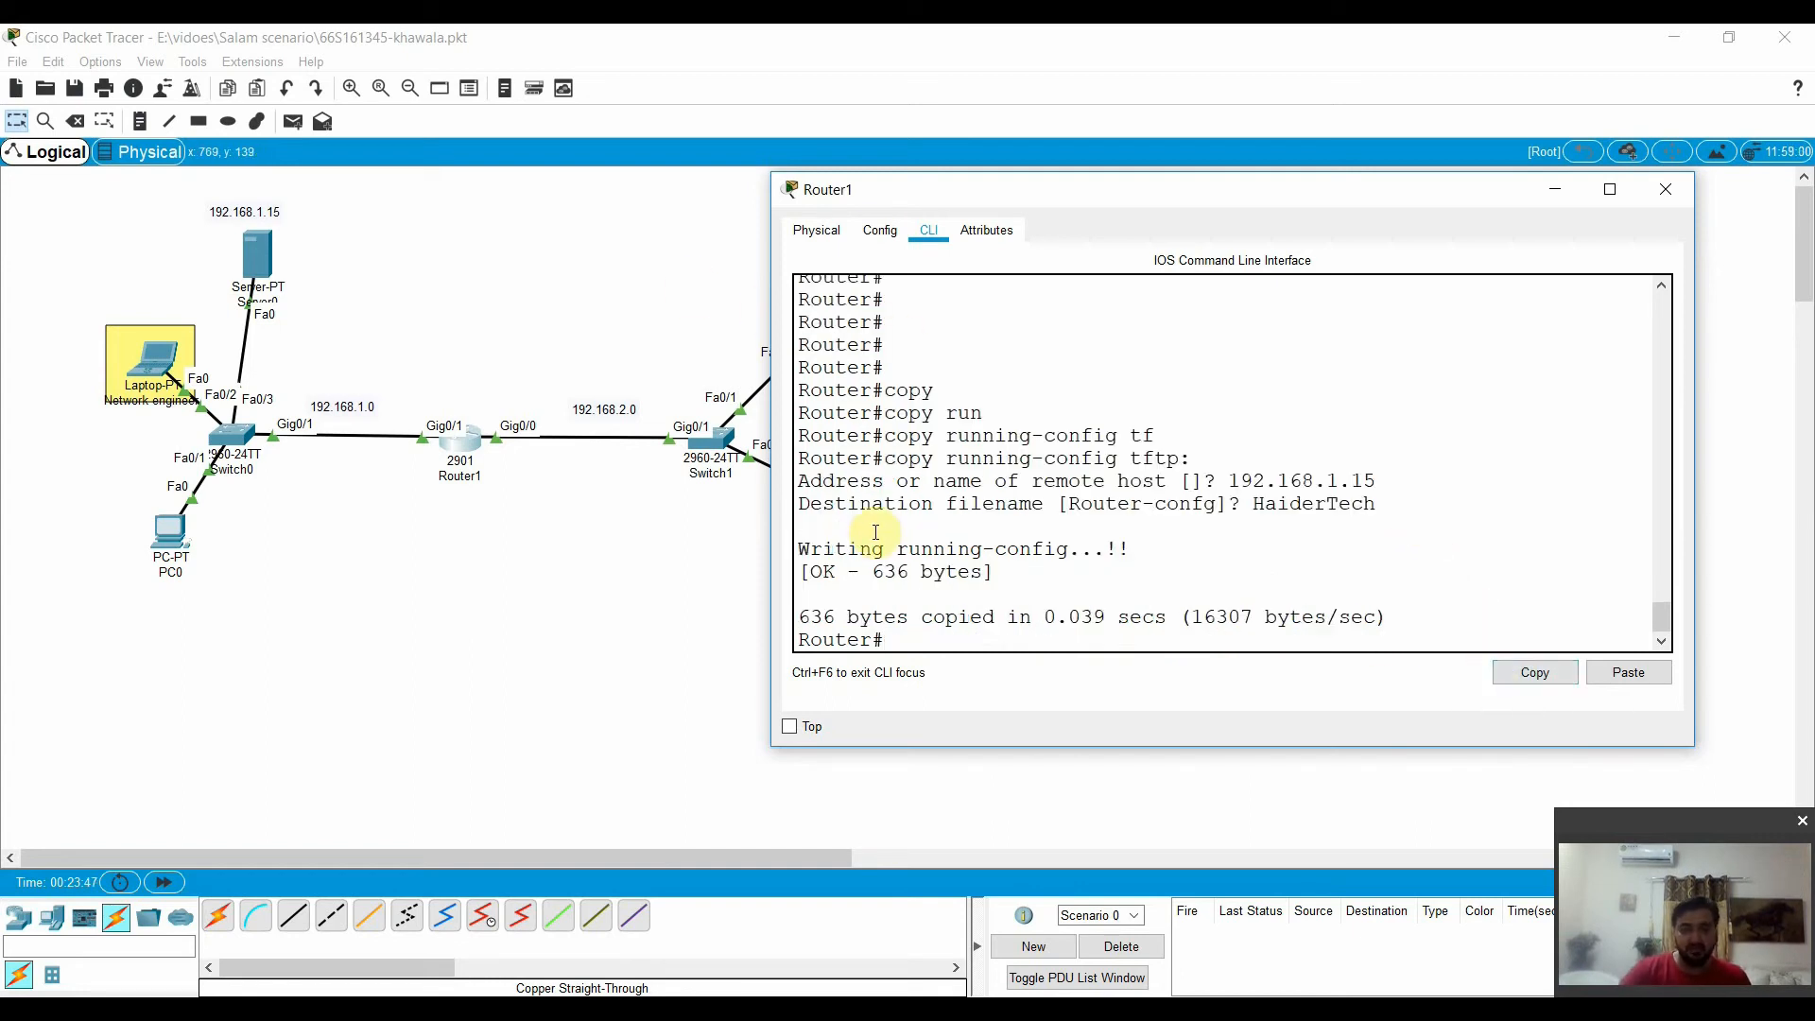
drag(860, 623, 1102, 604)
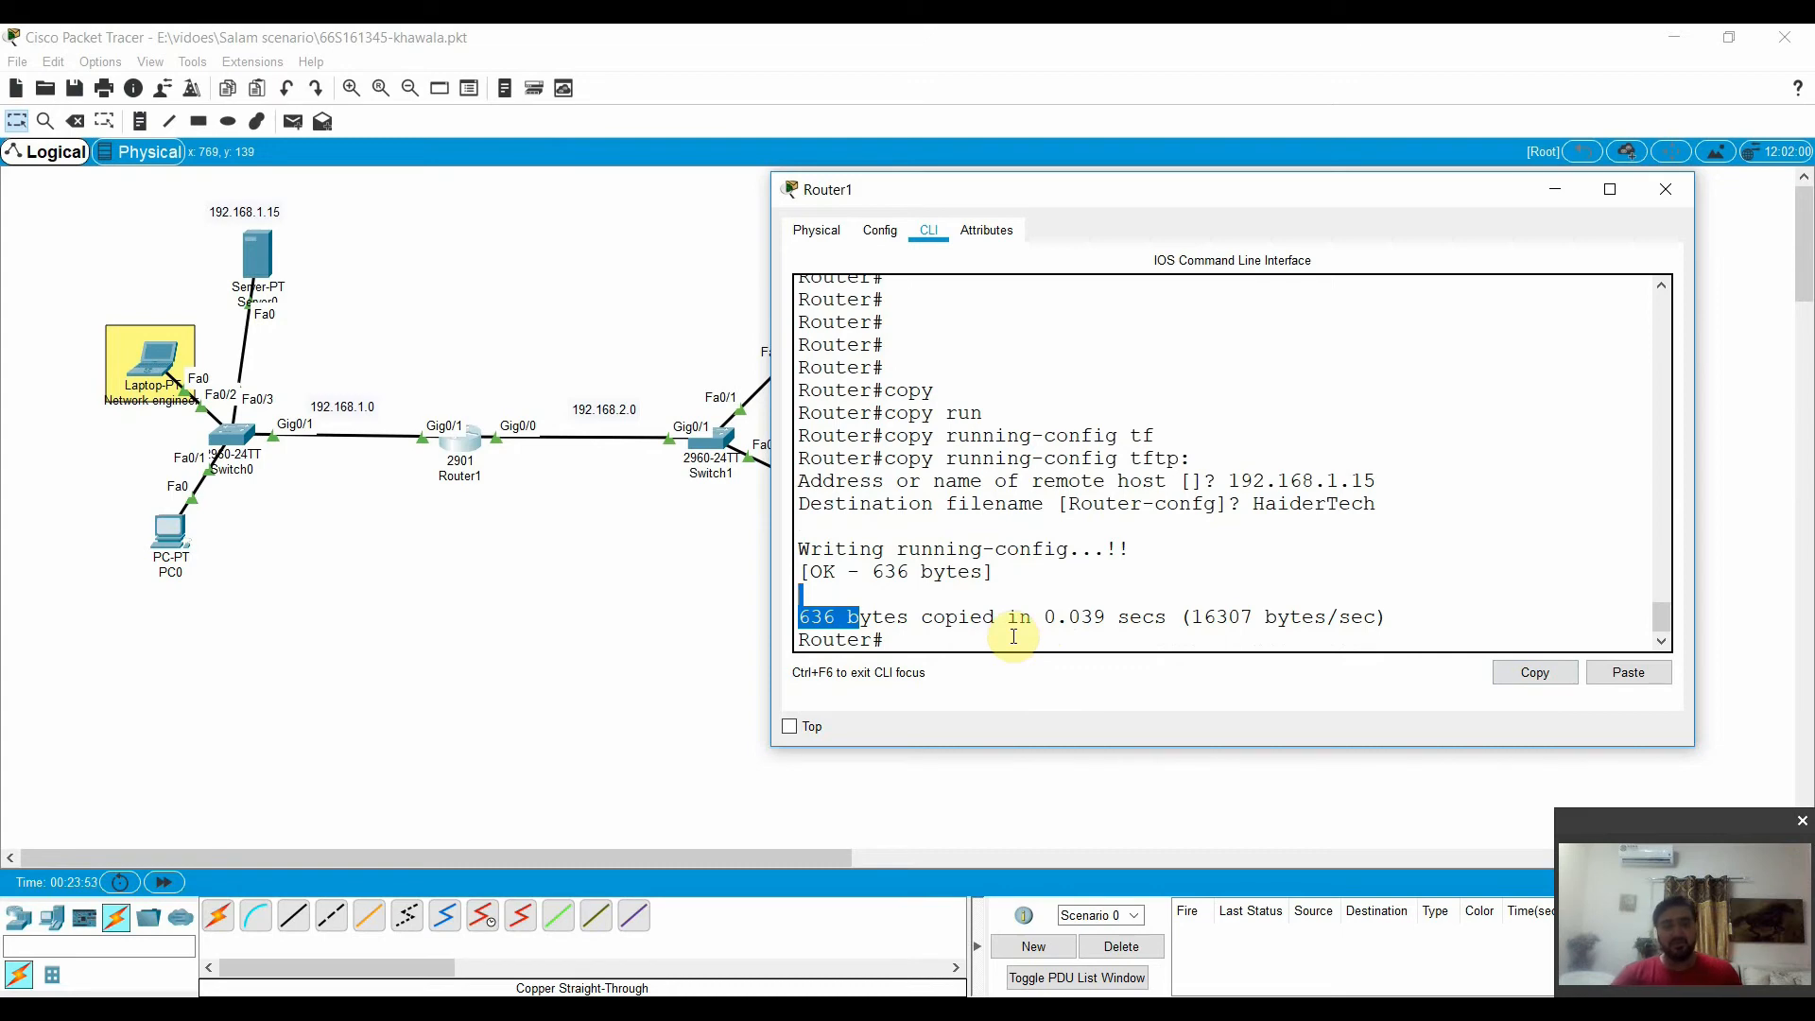
Examine Server0's TFTP service file list for the HaiderTech backup and close the server window
click(633, 580)
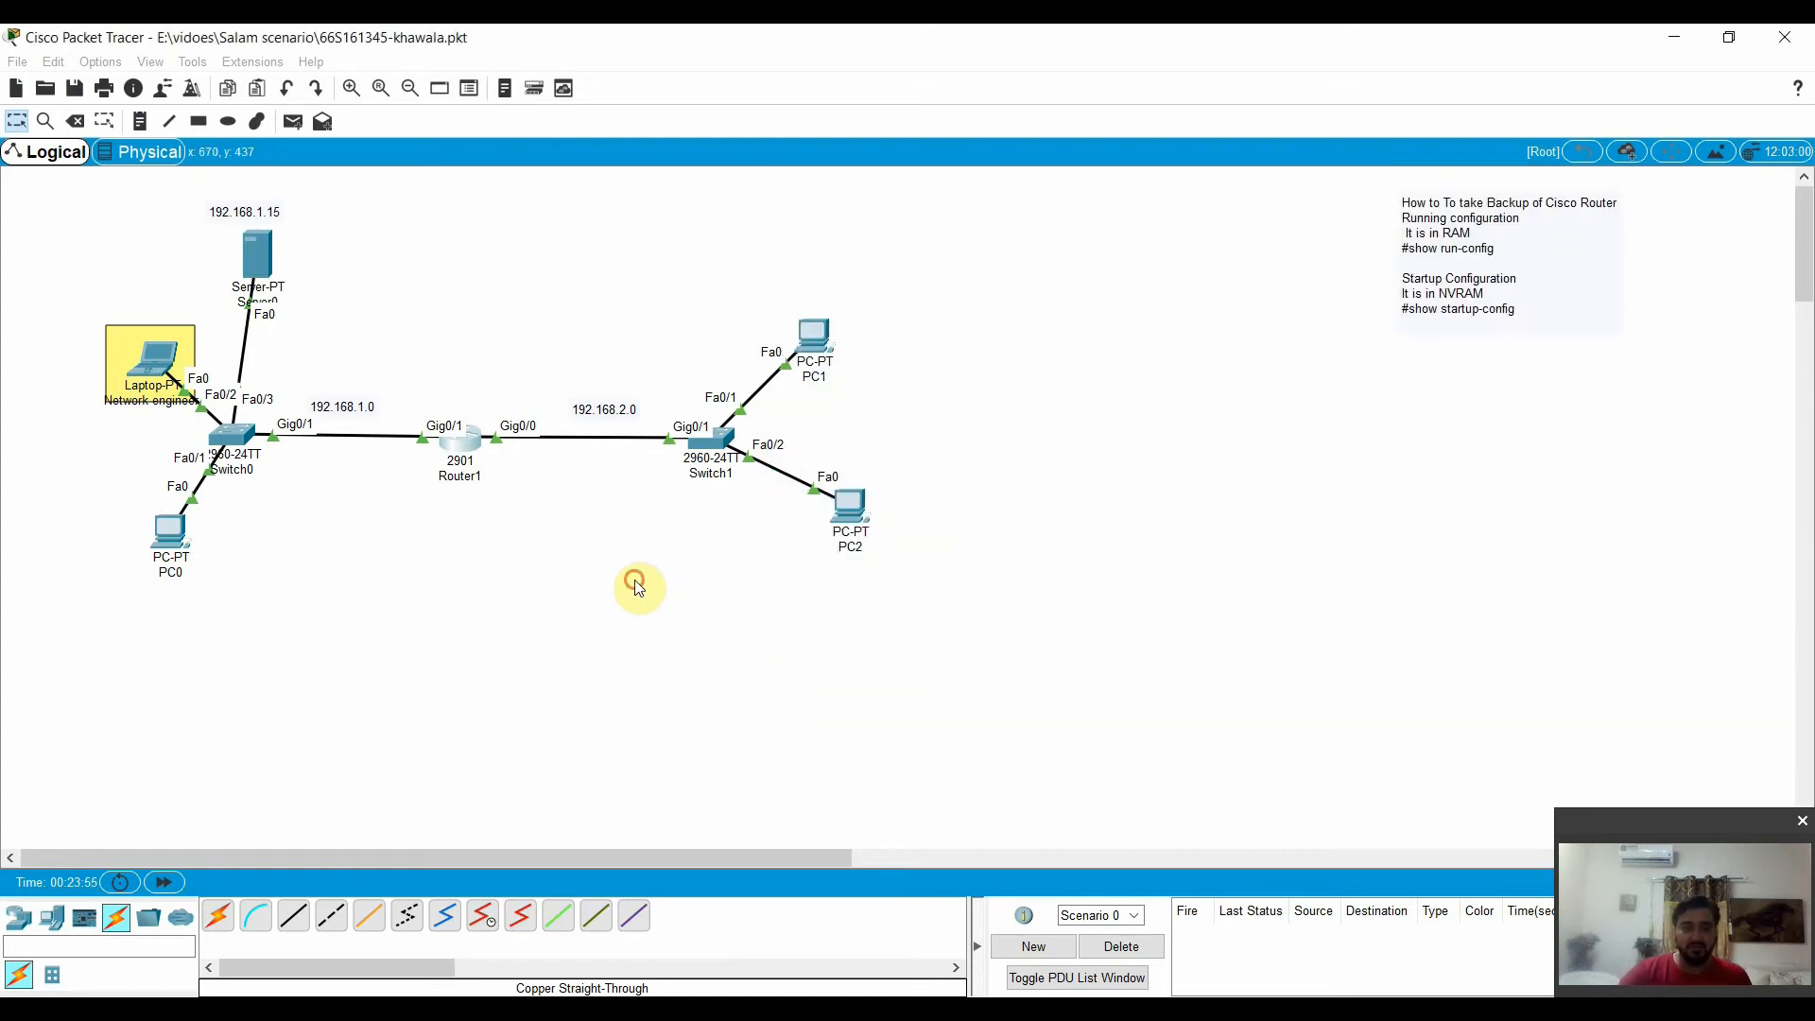
click(258, 253)
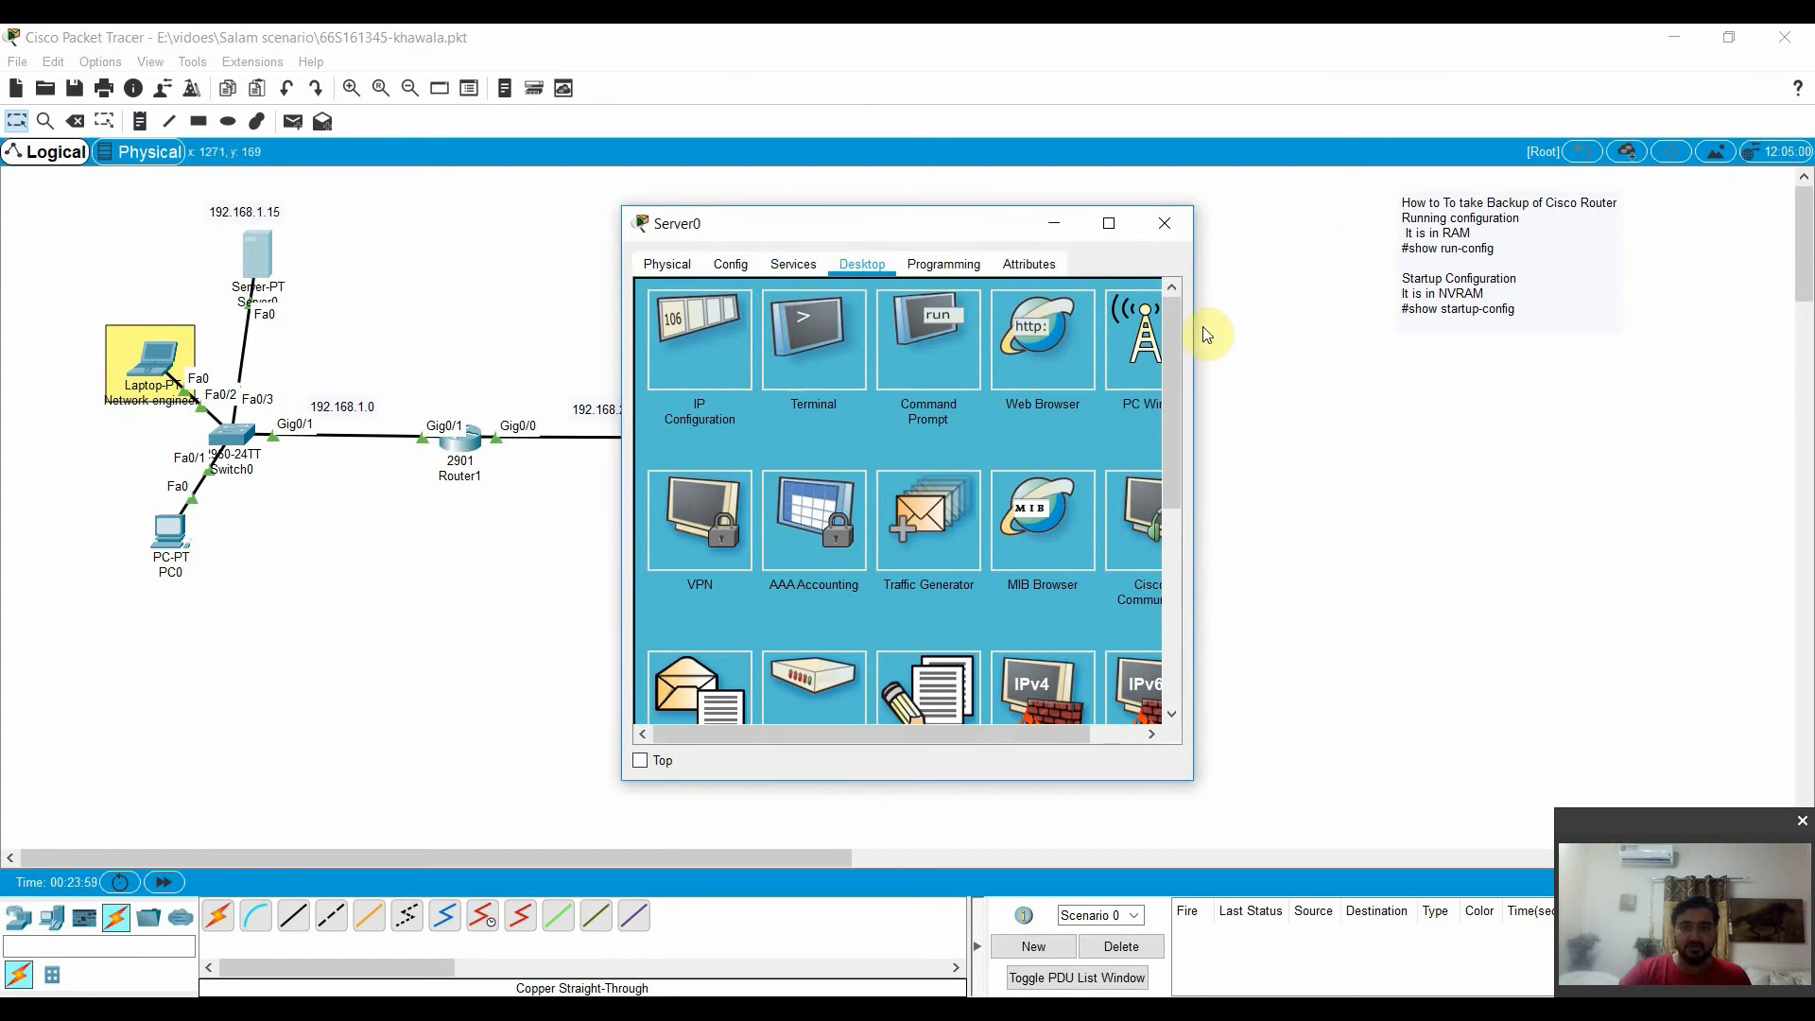
drag(1198, 325, 1521, 373)
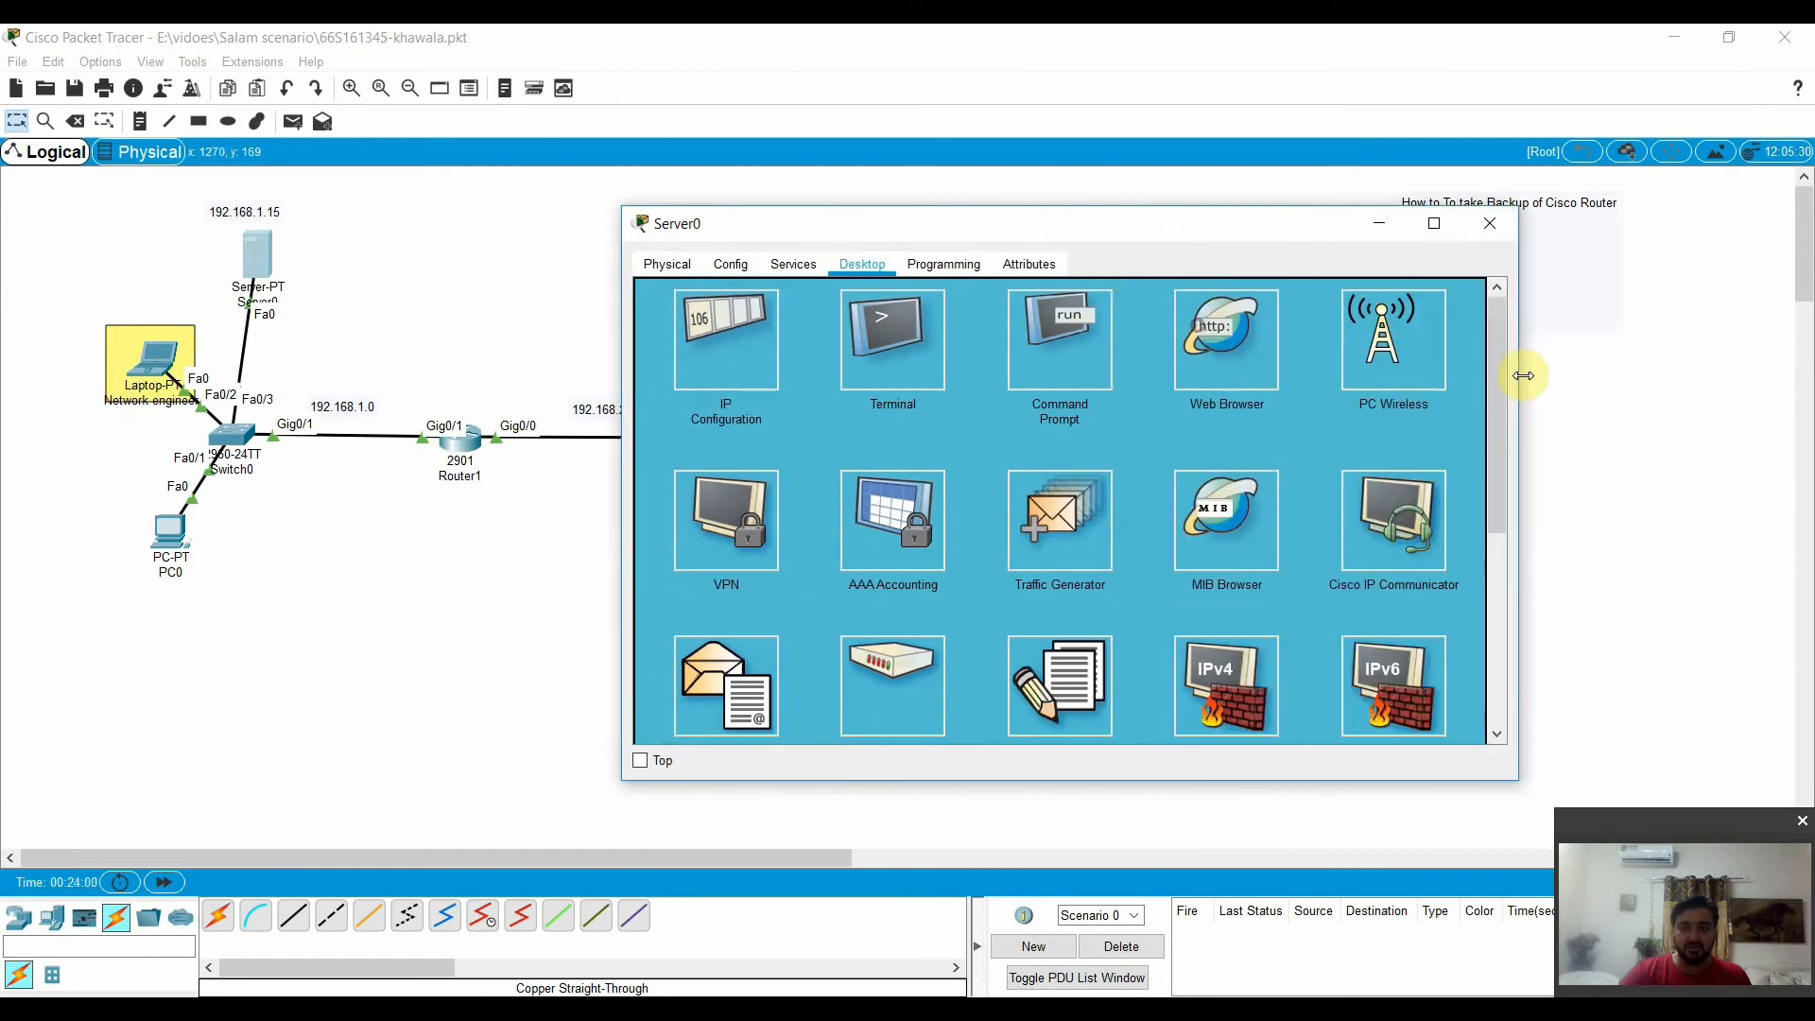
click(802, 269)
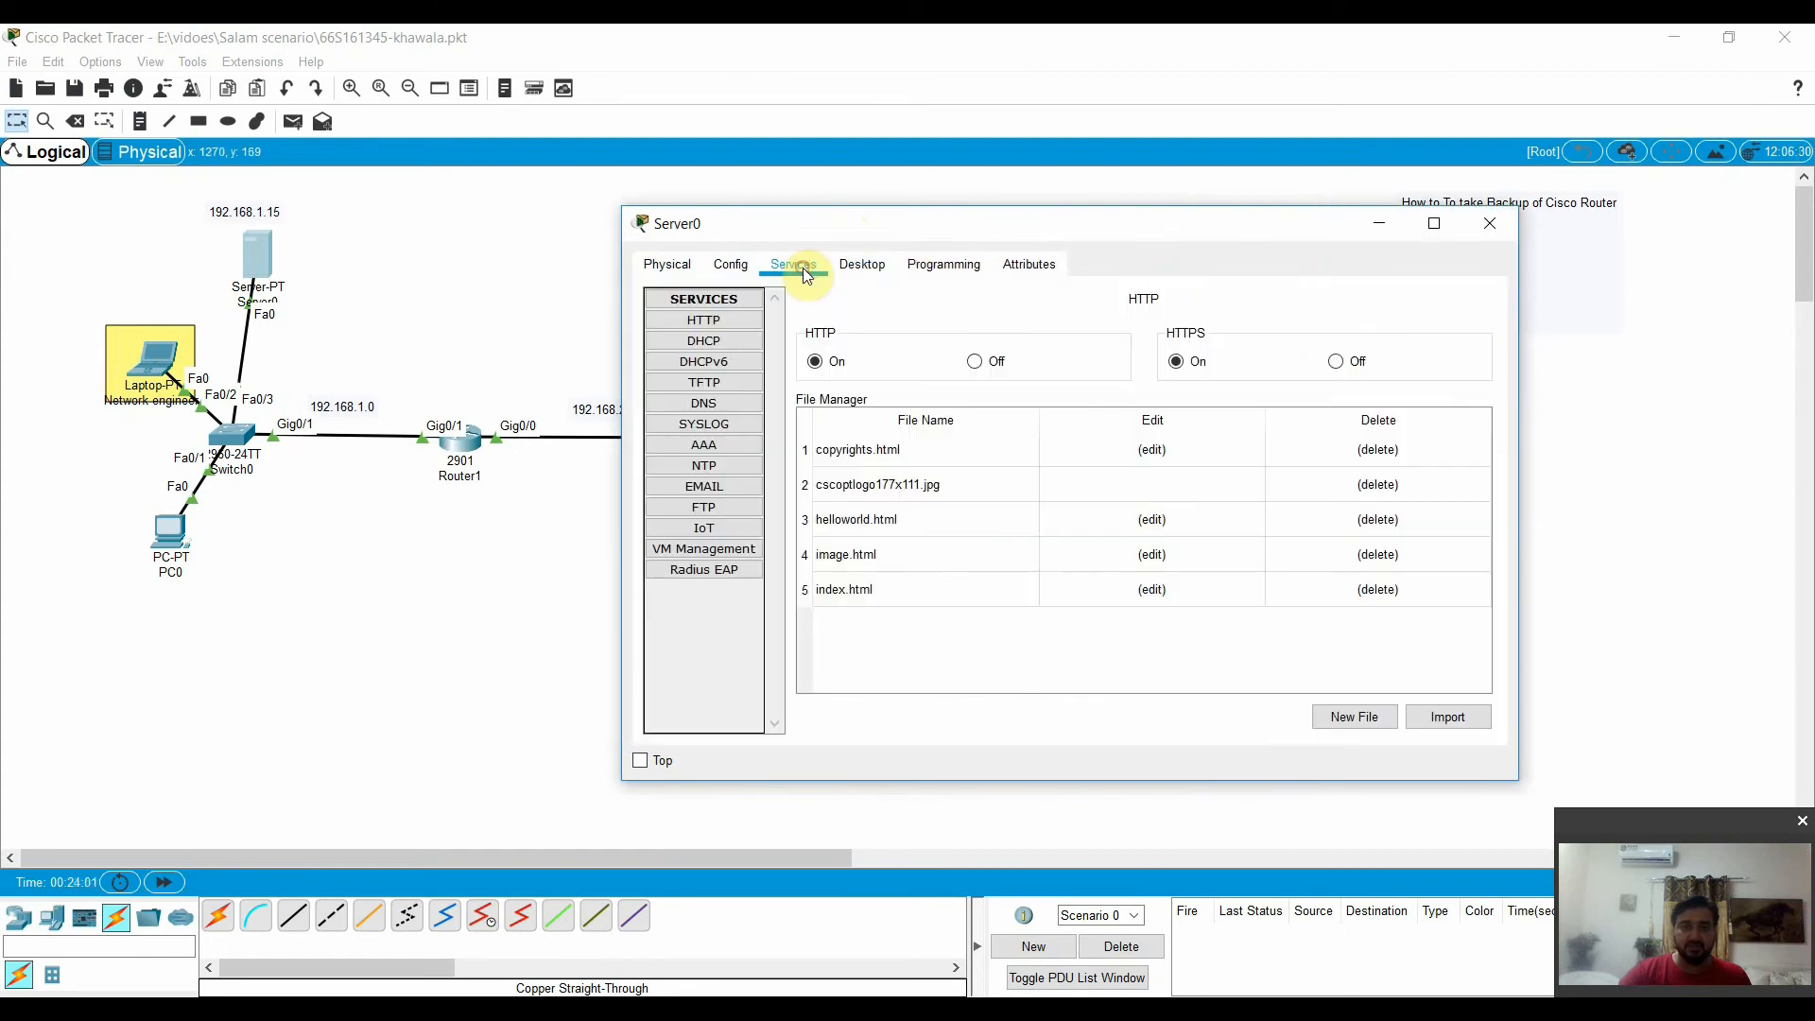
click(704, 379)
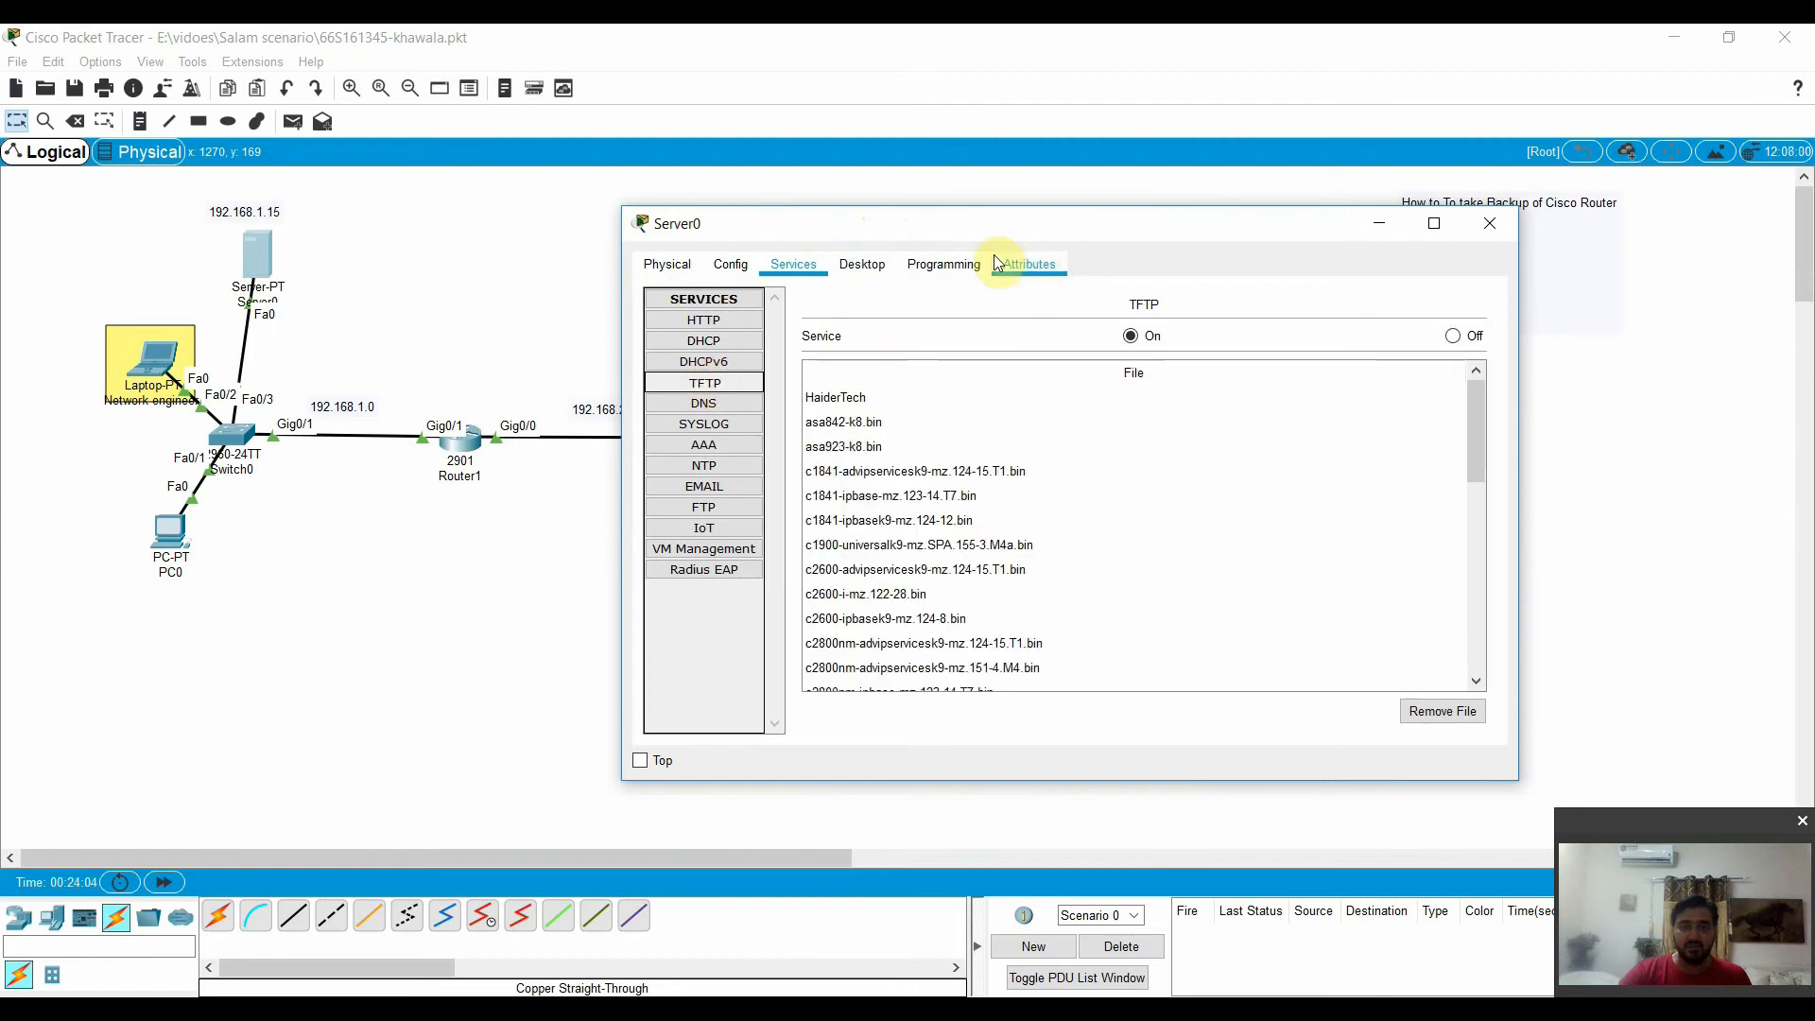
click(865, 398)
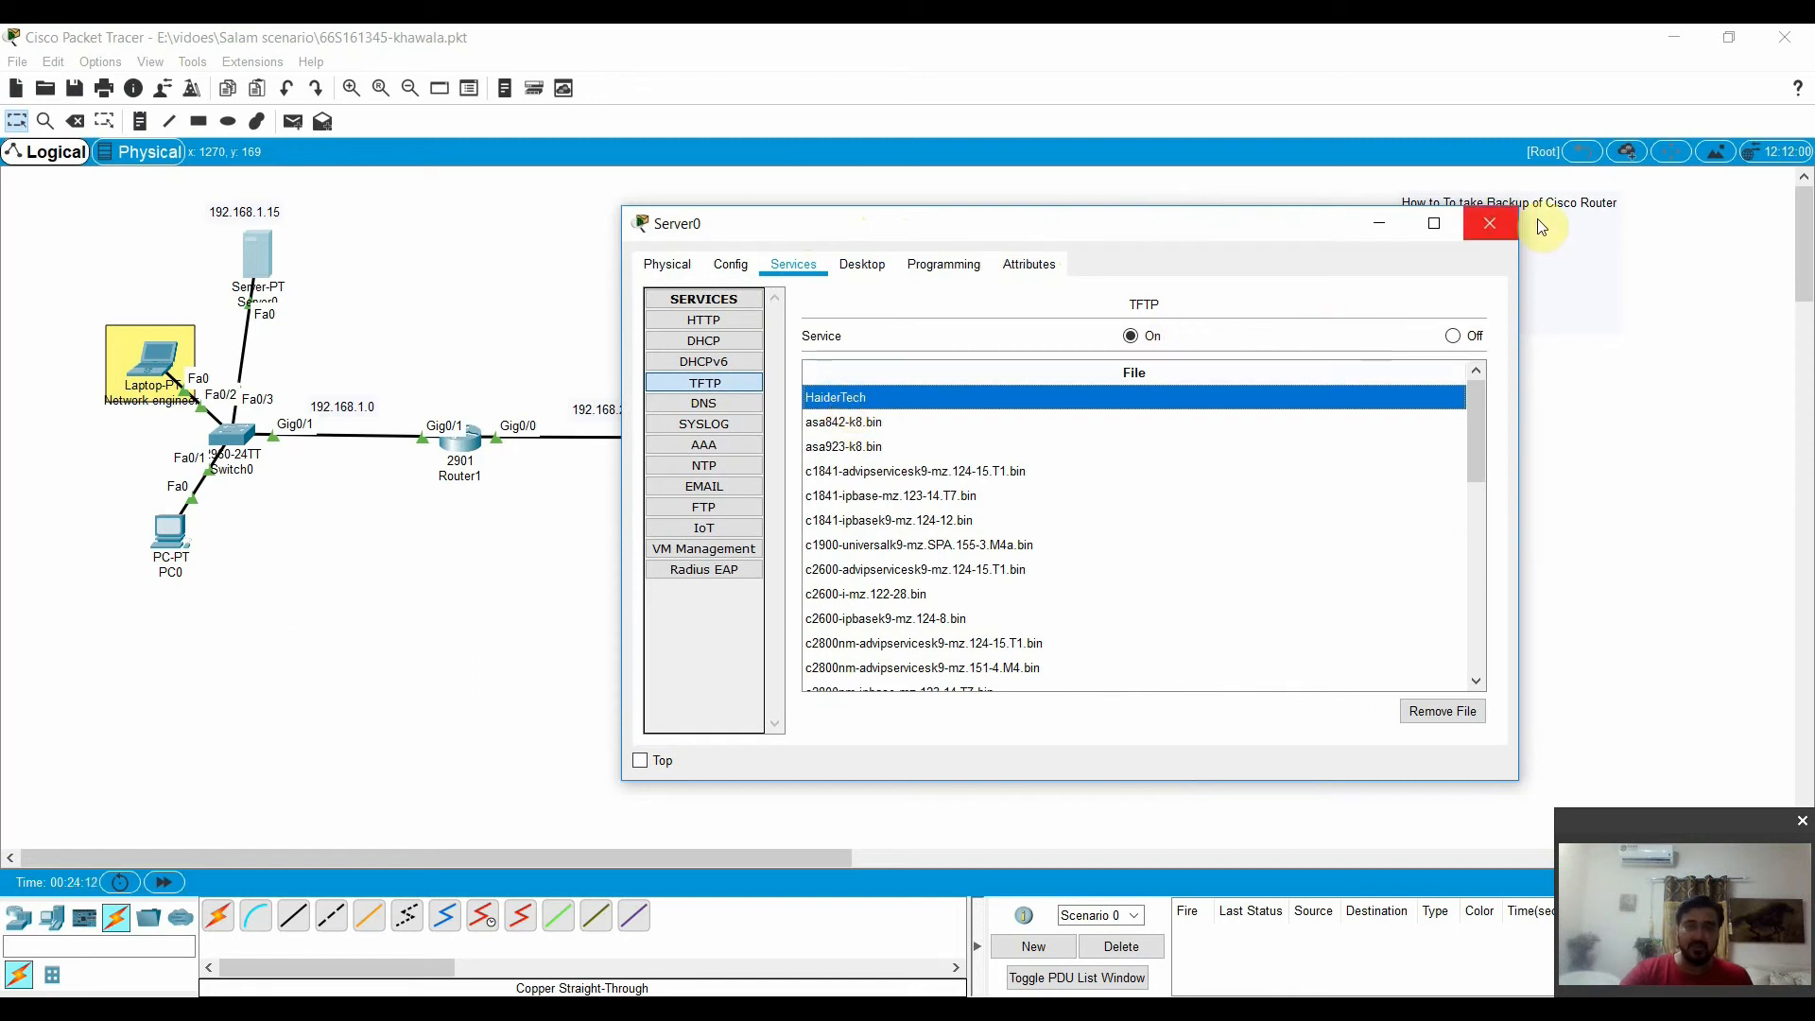
click(1491, 244)
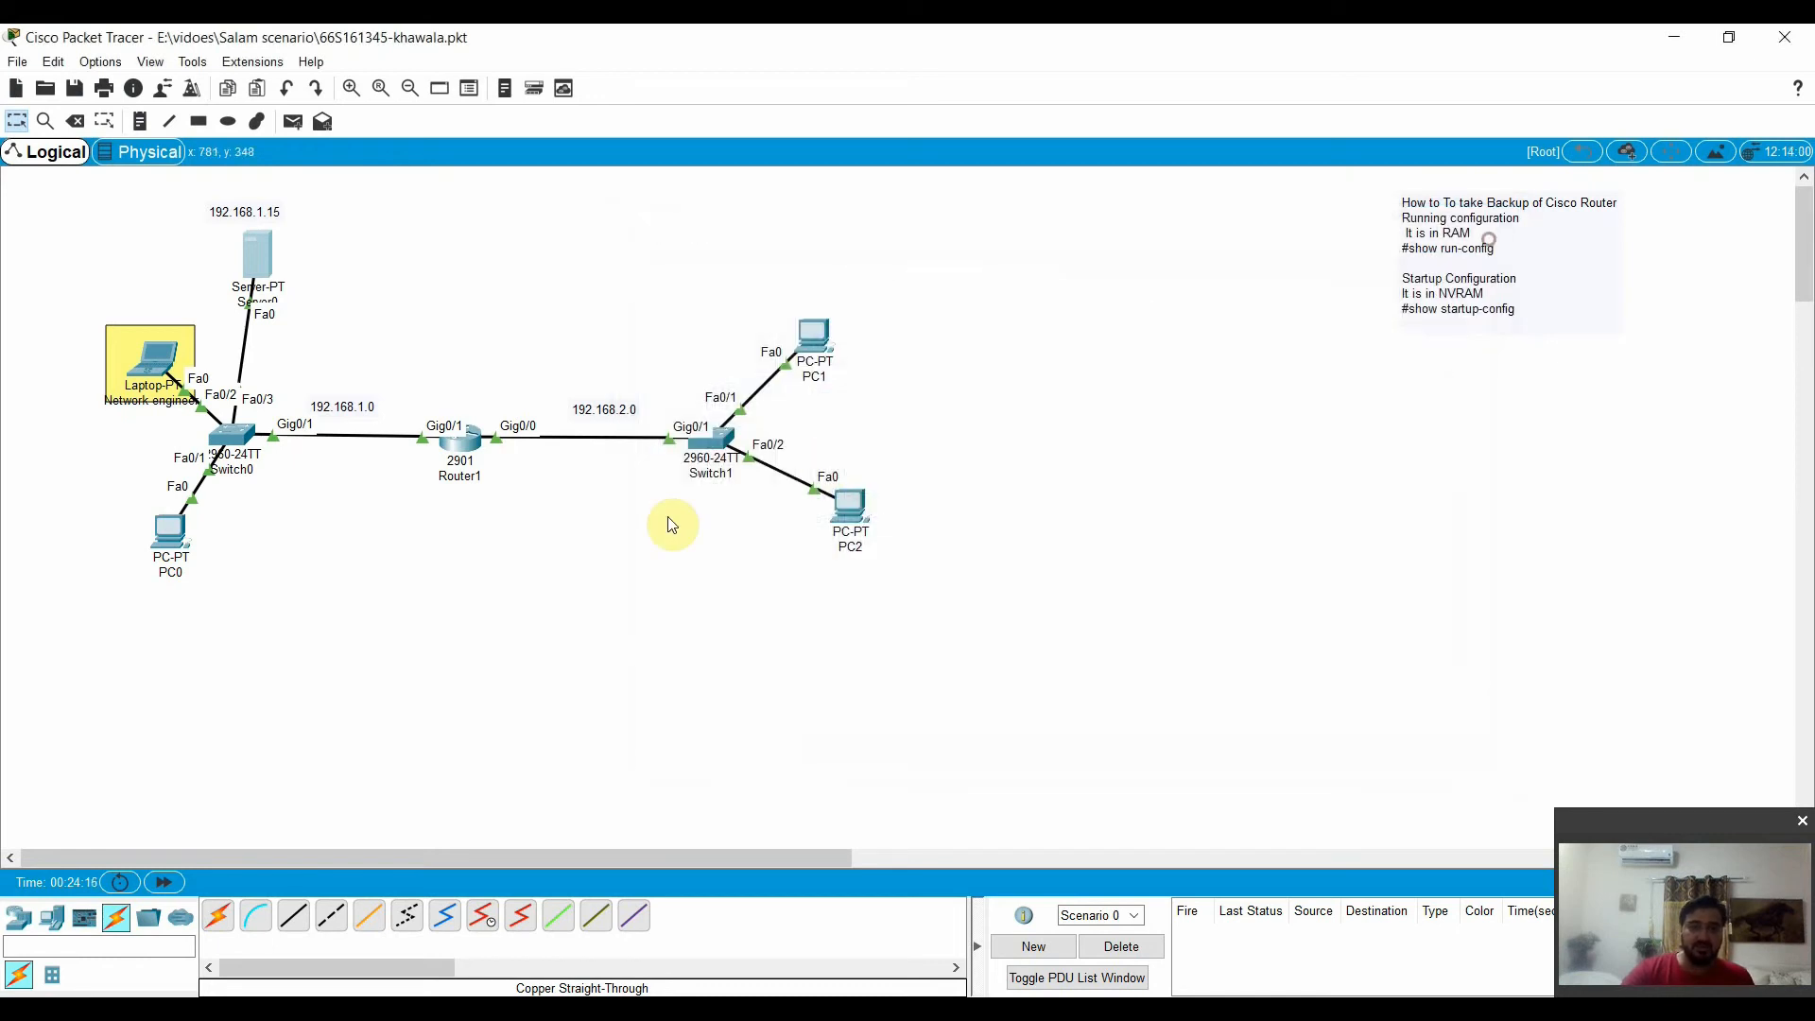
Return to Router1's command line and focus its prompt
click(460, 440)
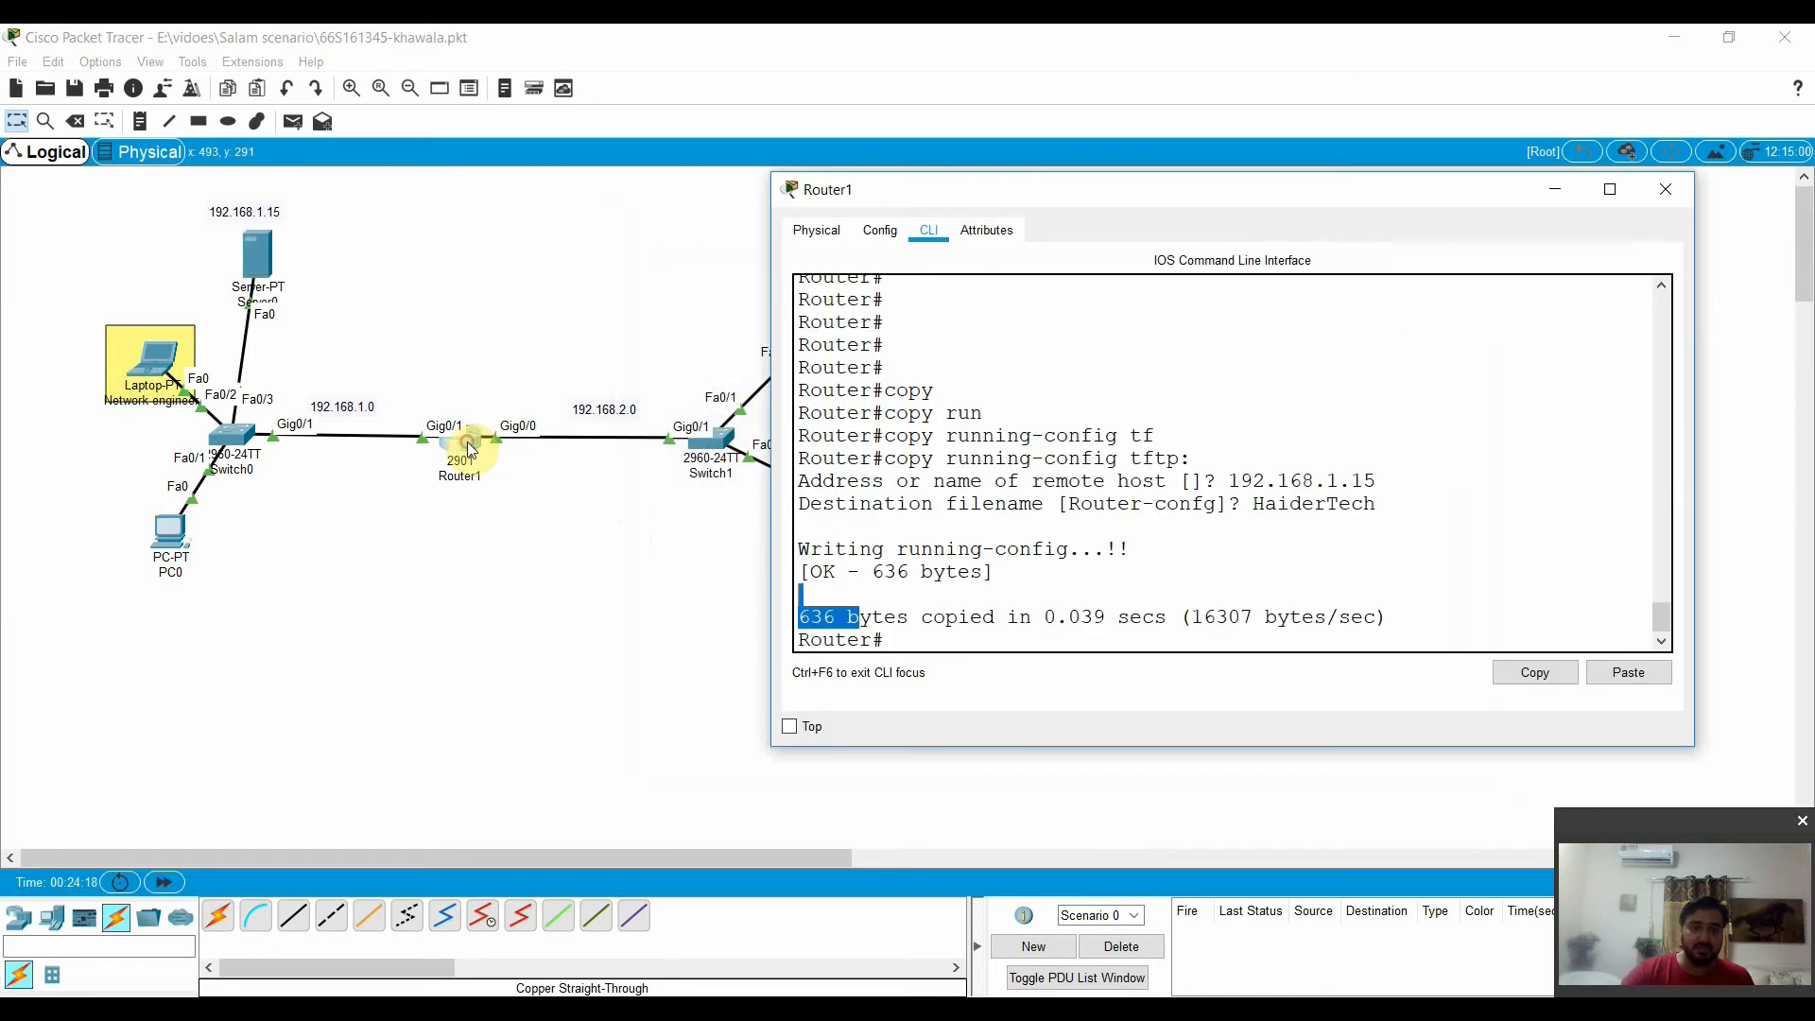
click(901, 641)
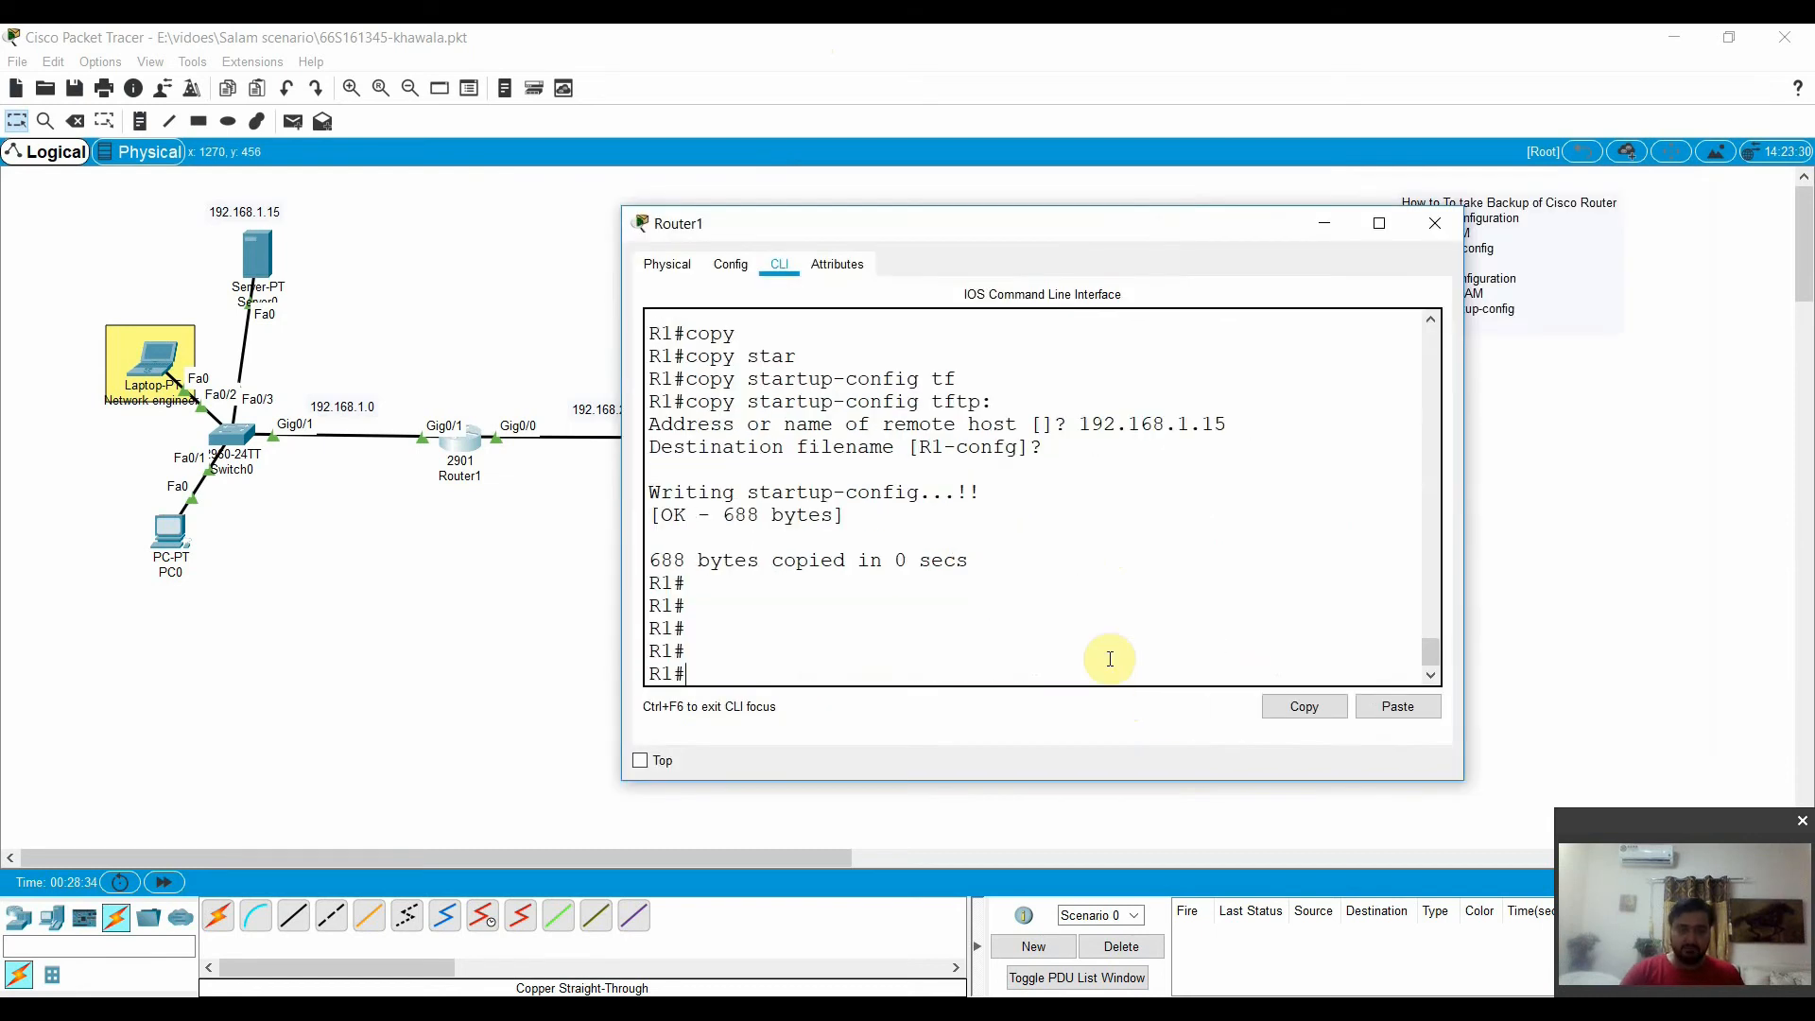
key(Return)
key(Return)
key(Return)
key(Return)
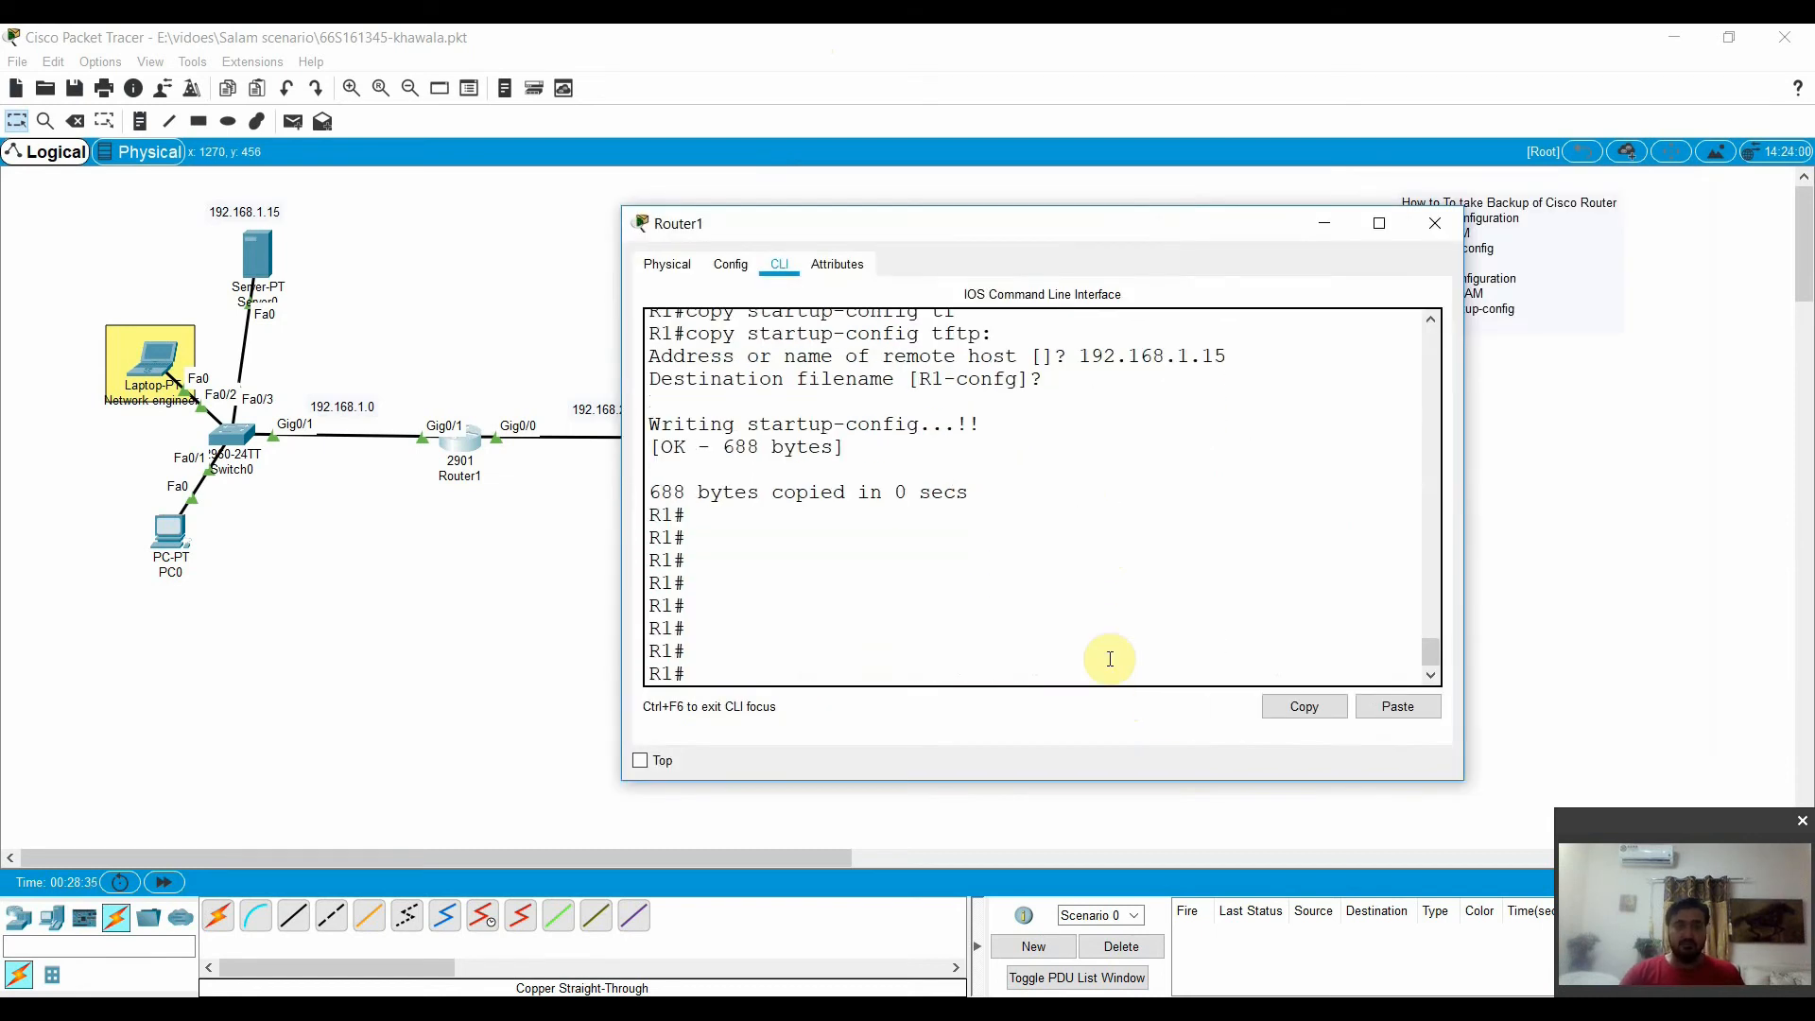
key(Return)
key(Return)
key(Return)
key(Return)
key(Return)
key(Return)
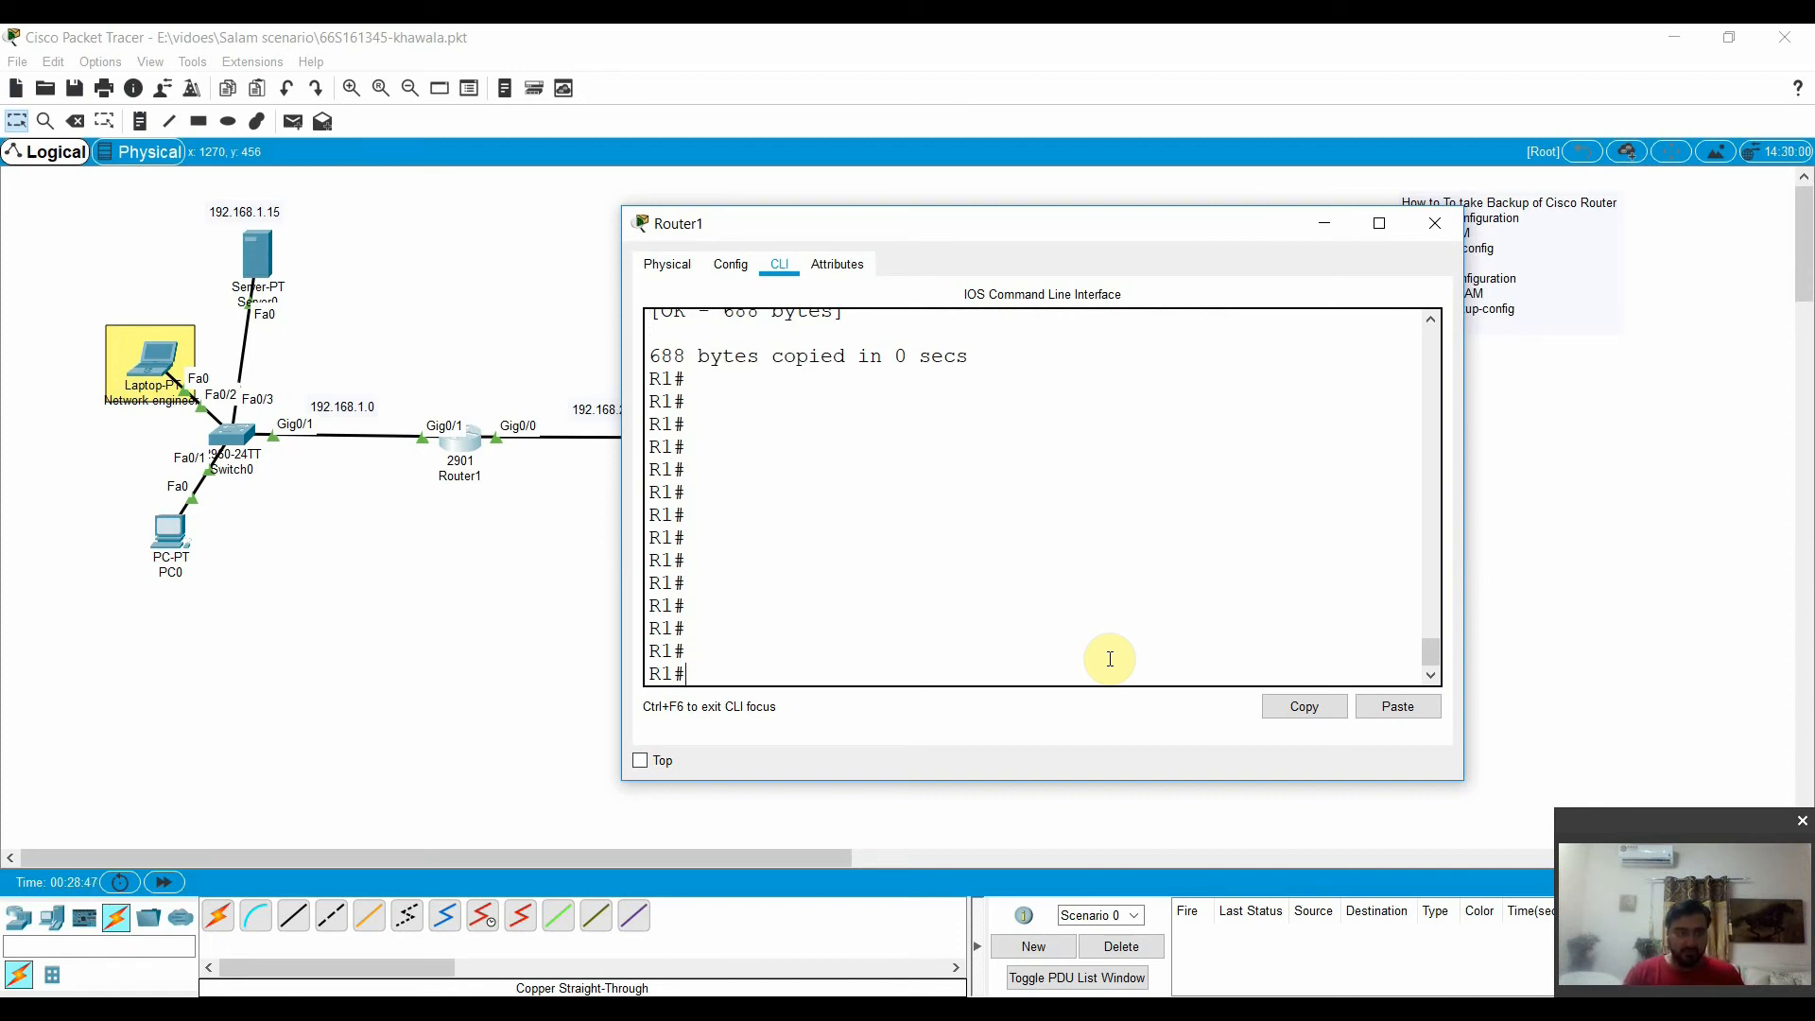
Run copy startup-config tftp: on Router1 to start backing up the startup configuration
text(copy)
key(Tab)
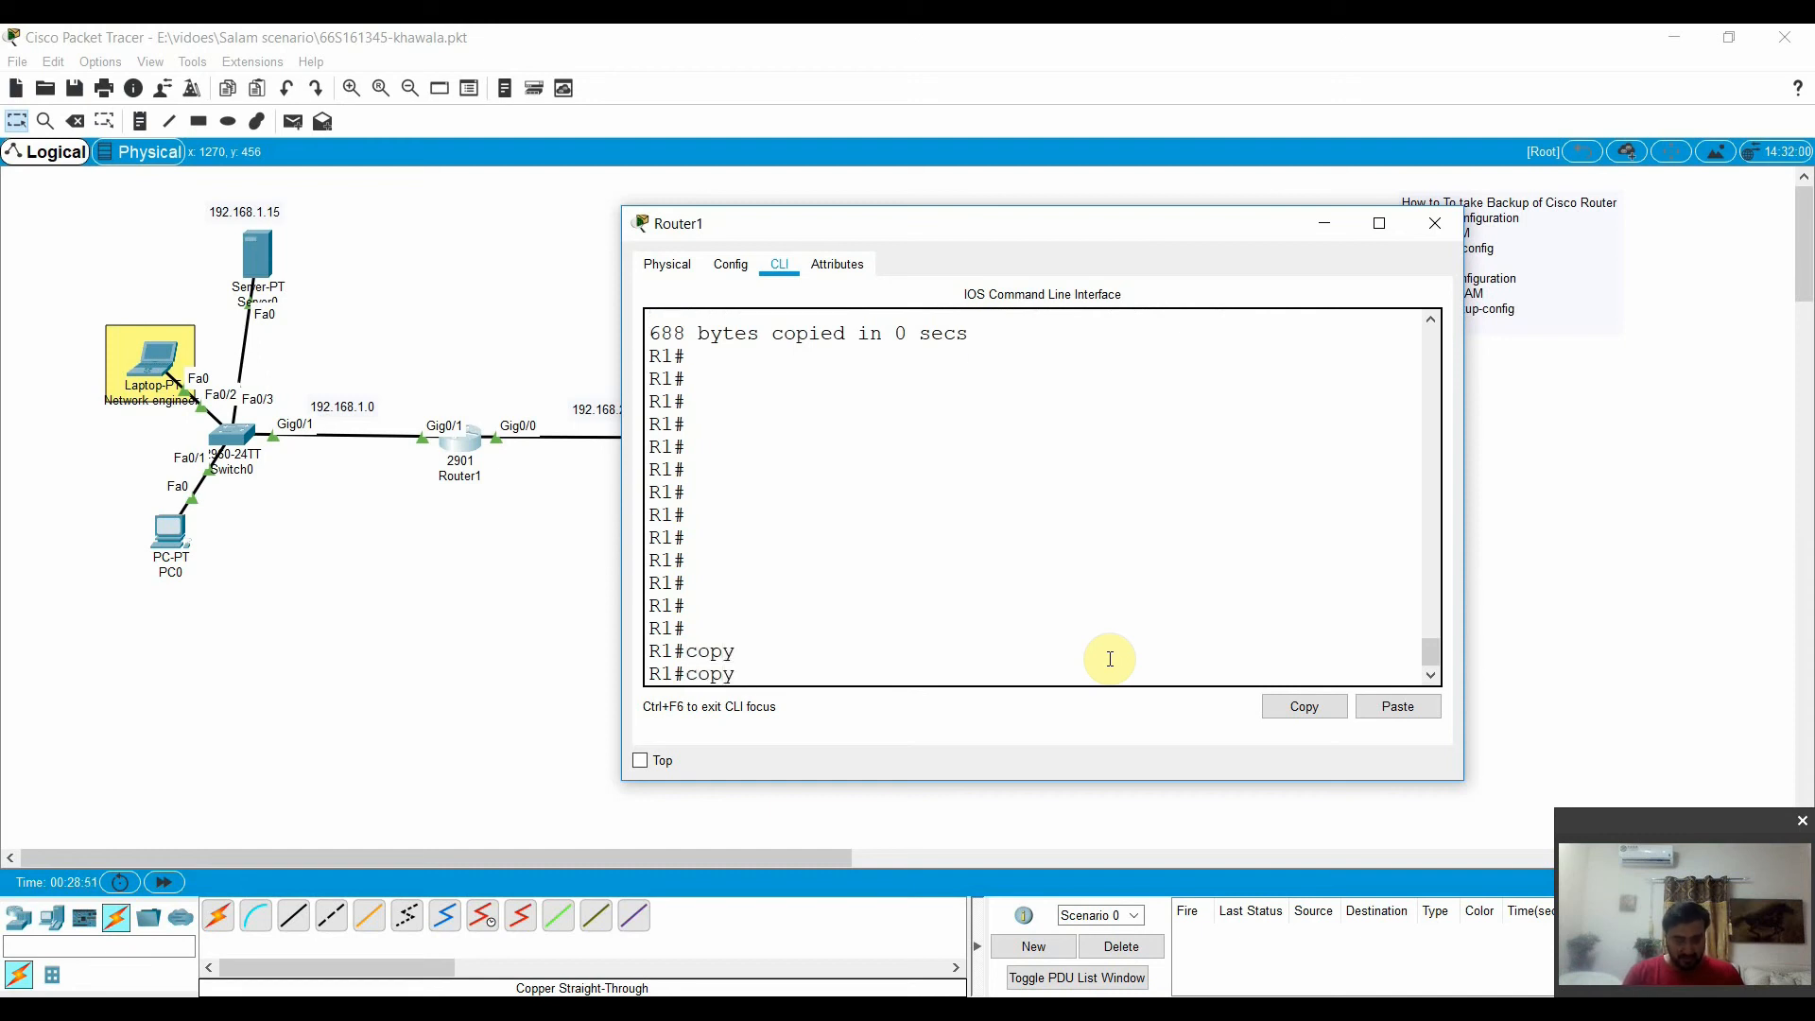
text(str)
key(Tab)
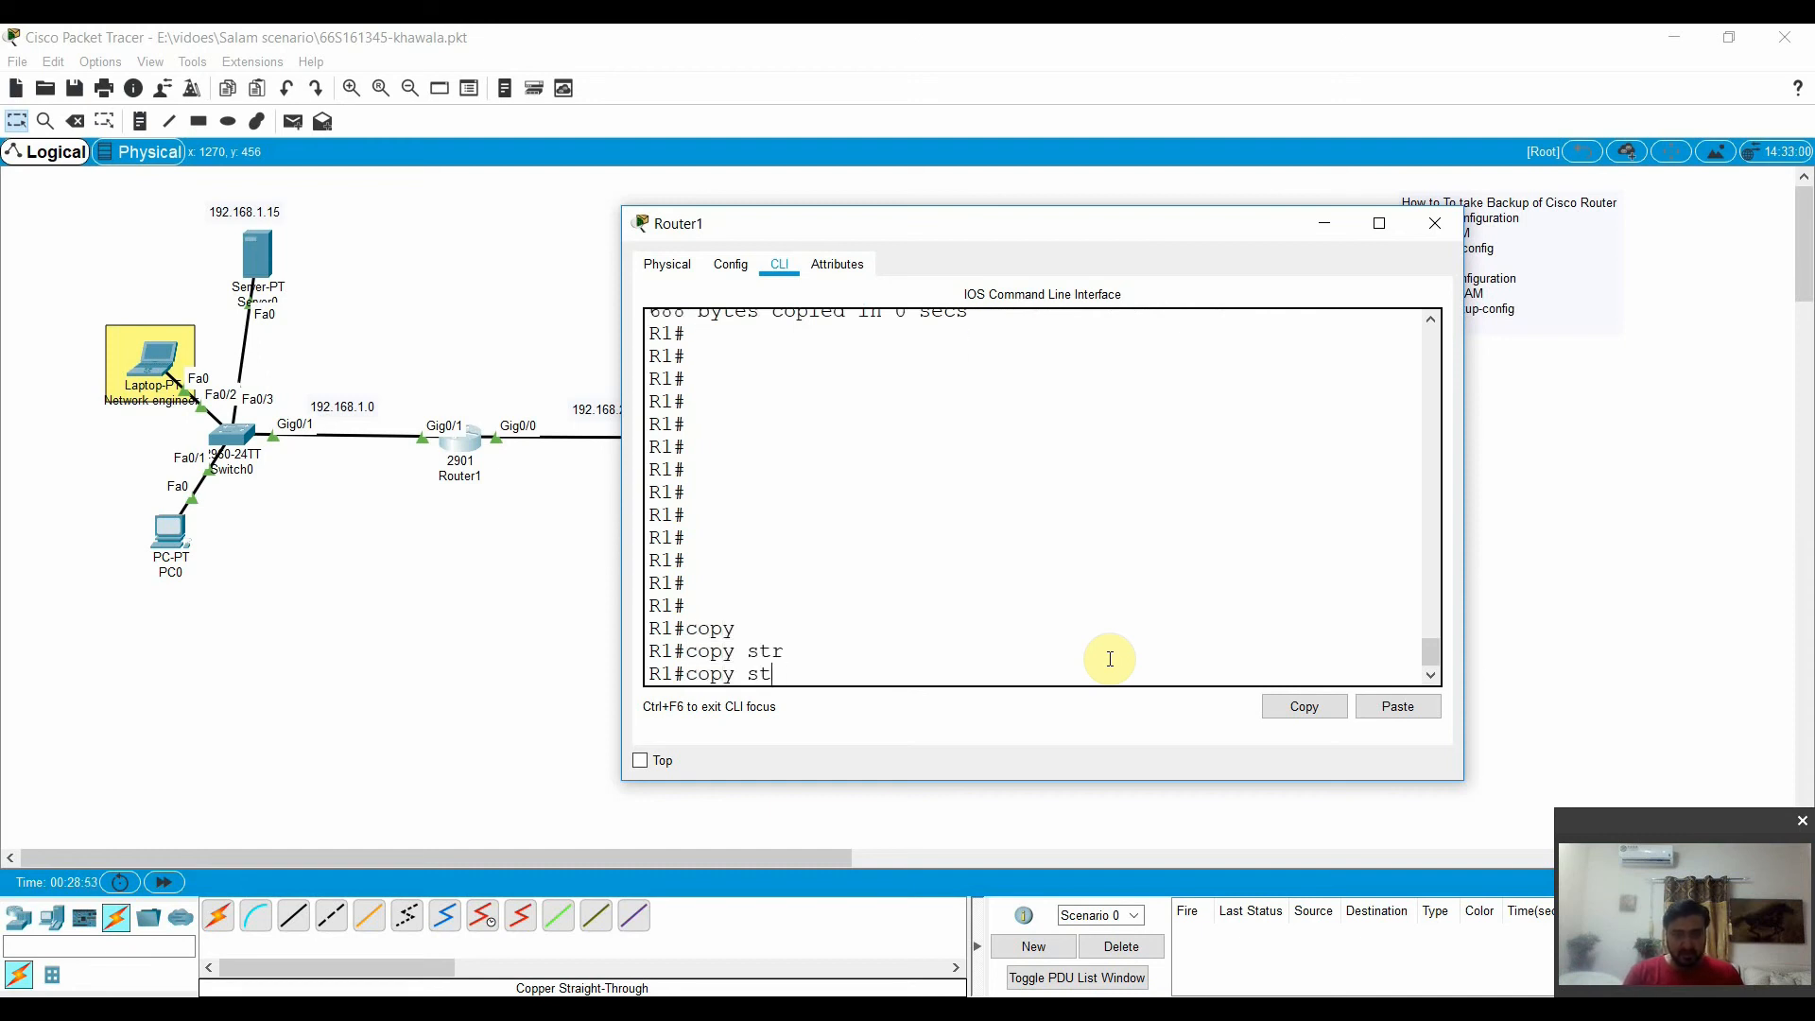
key(Tab)
text(tf)
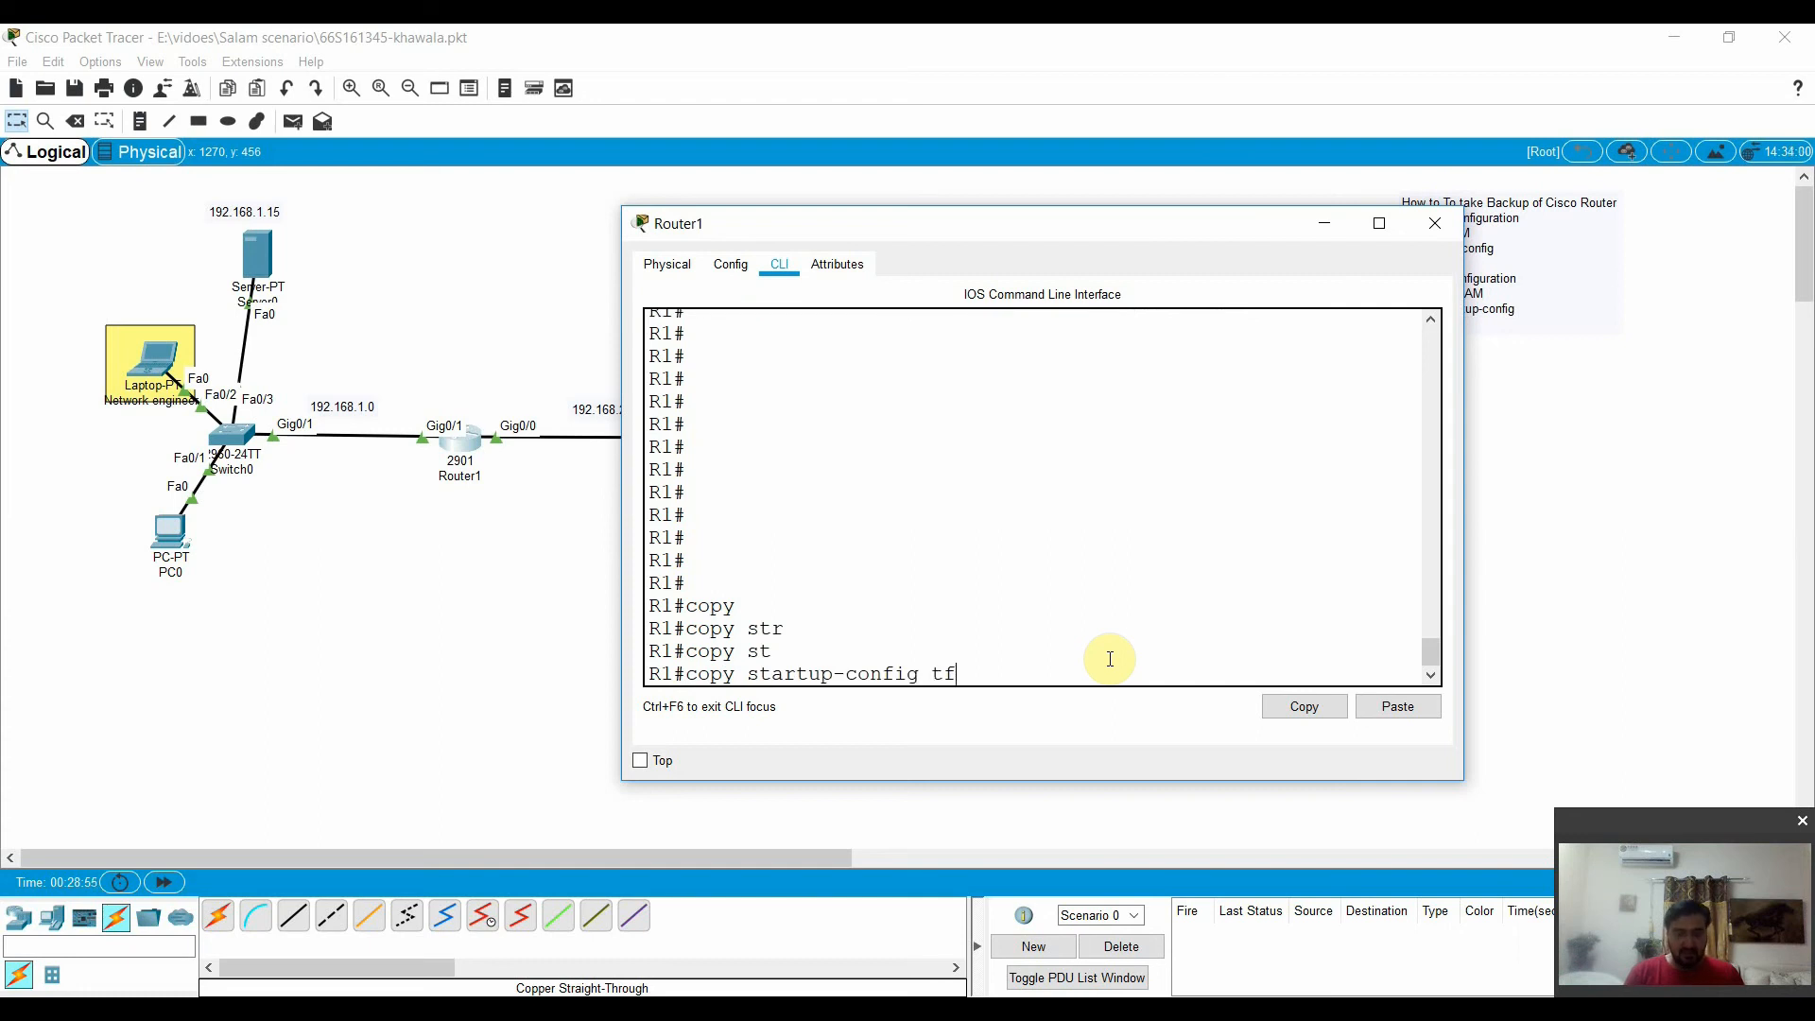
key(Tab)
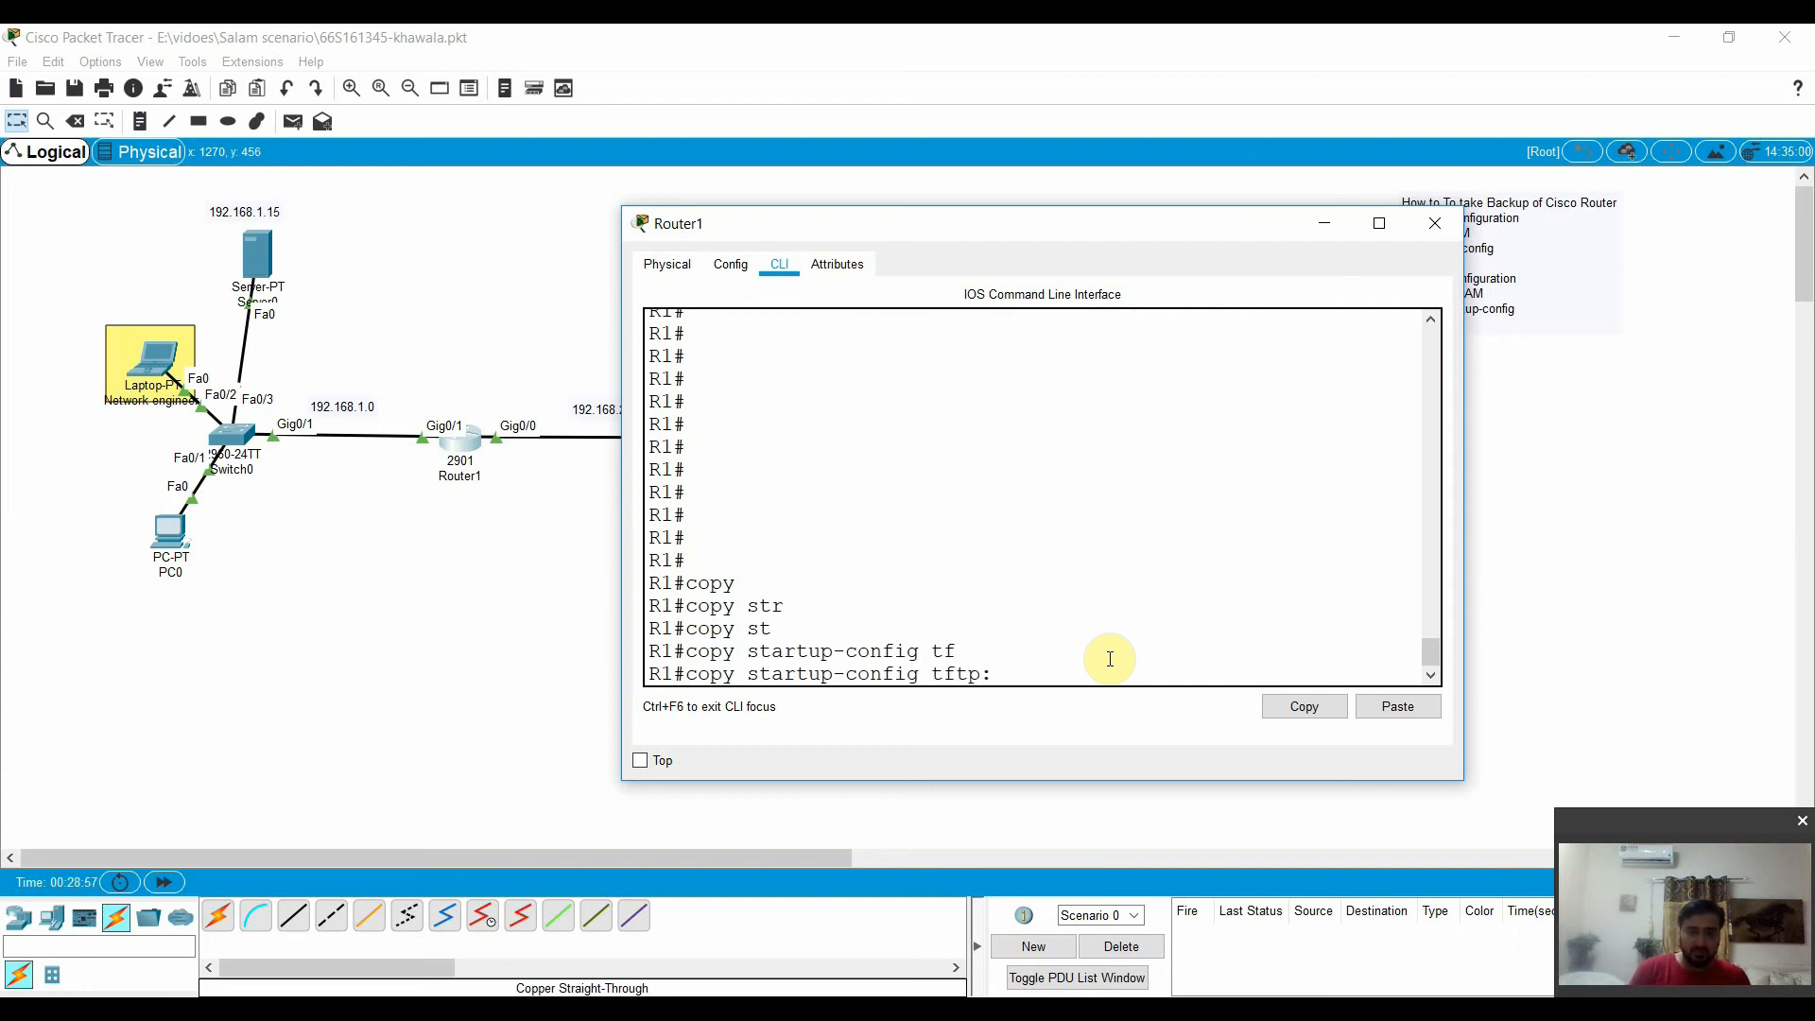
key(Return)
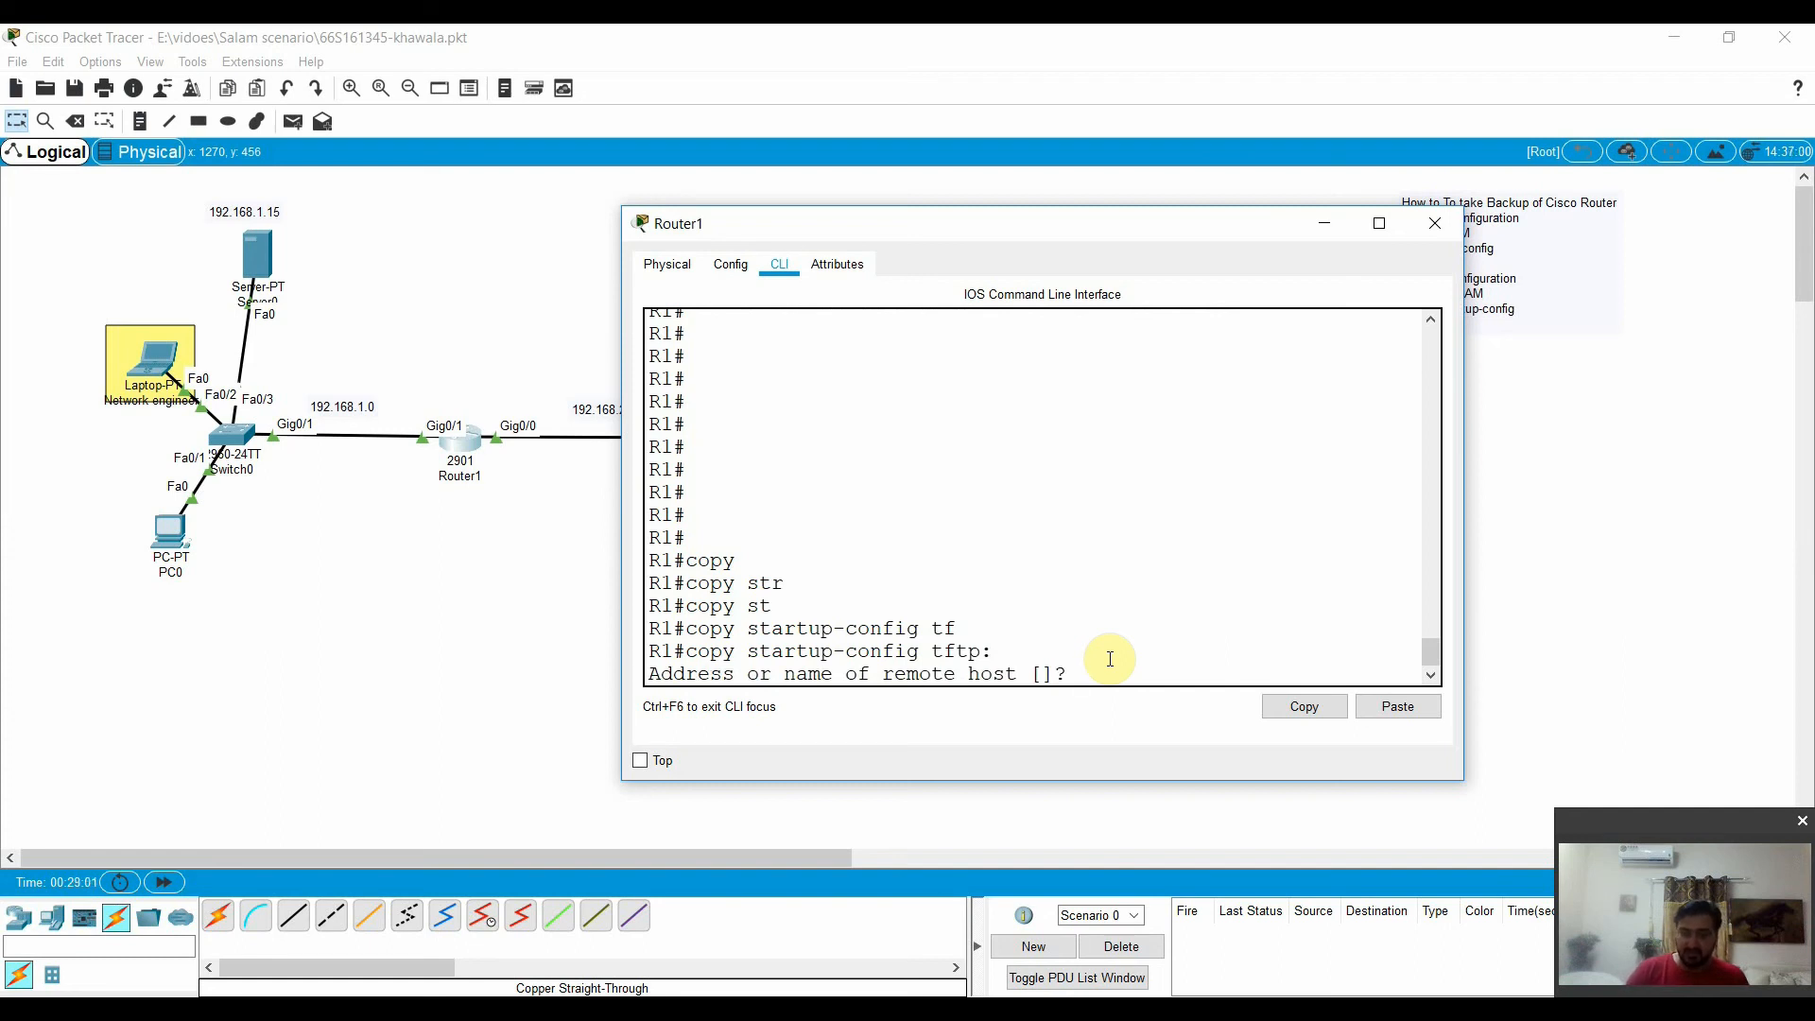
Give 192.168.1.15 as the remote host and test as the destination filename to complete the startup-config backup
click(1399, 716)
key(Return)
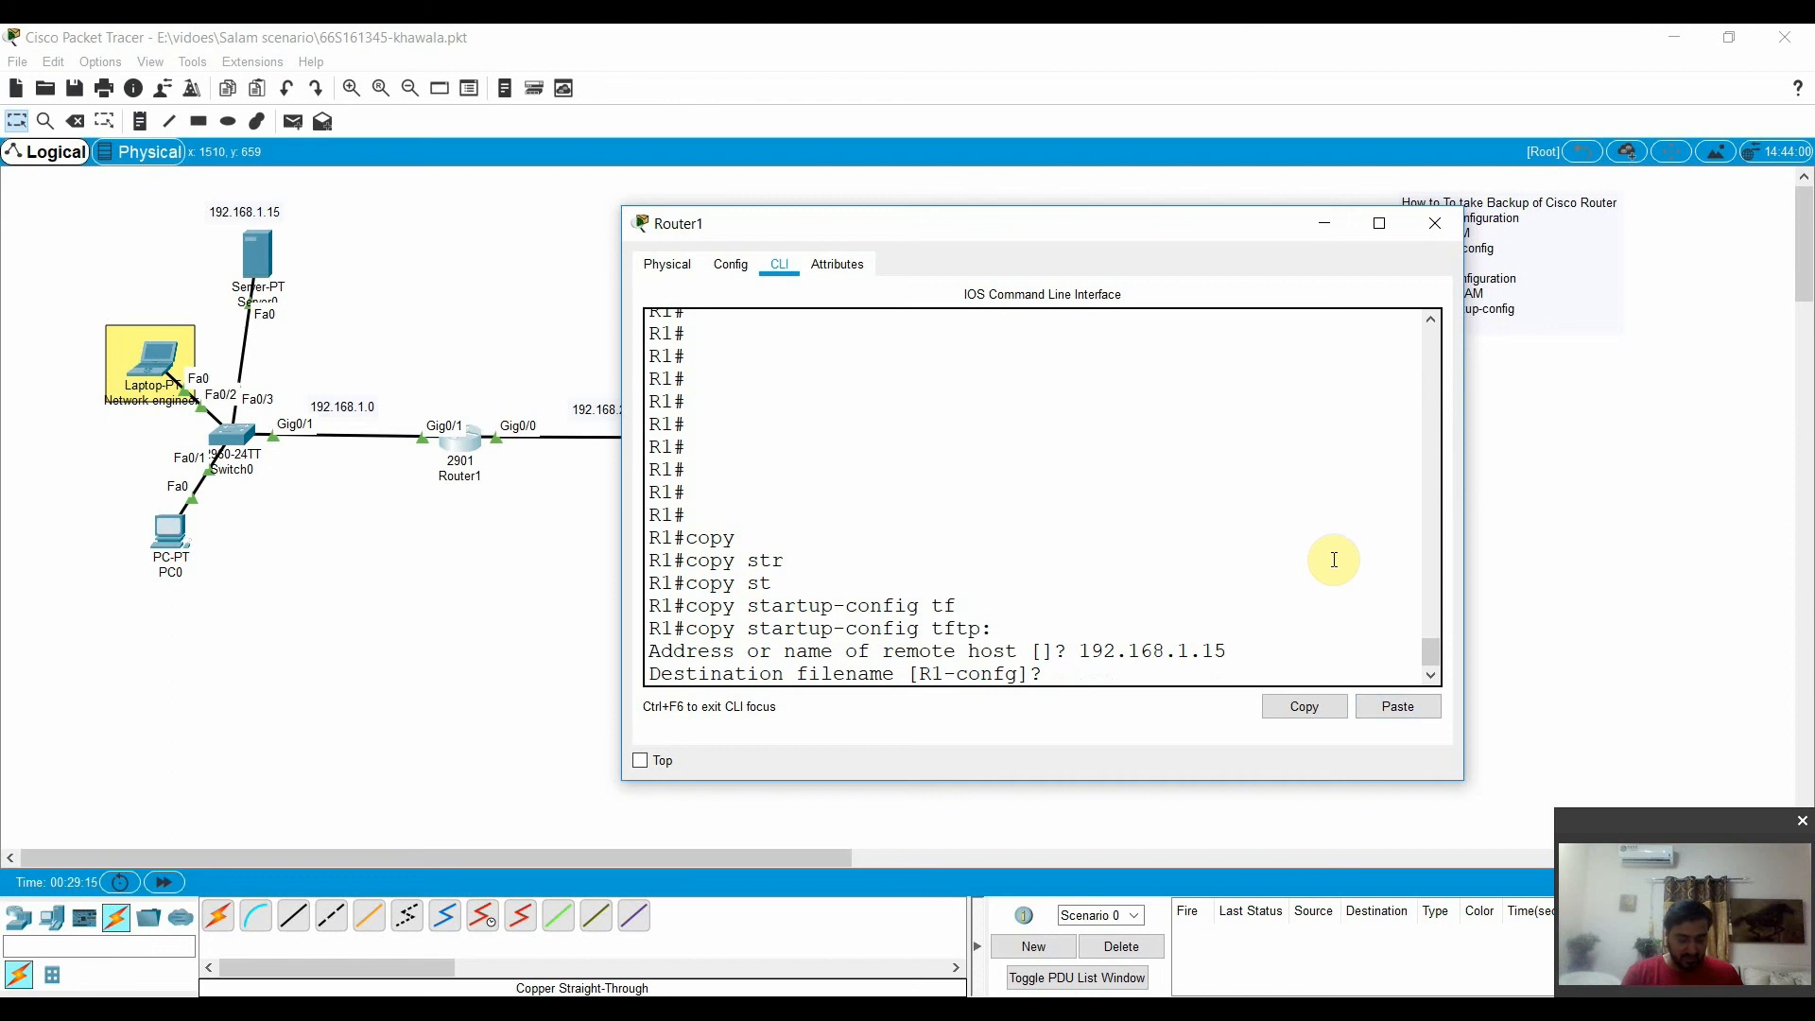
text(Testi)
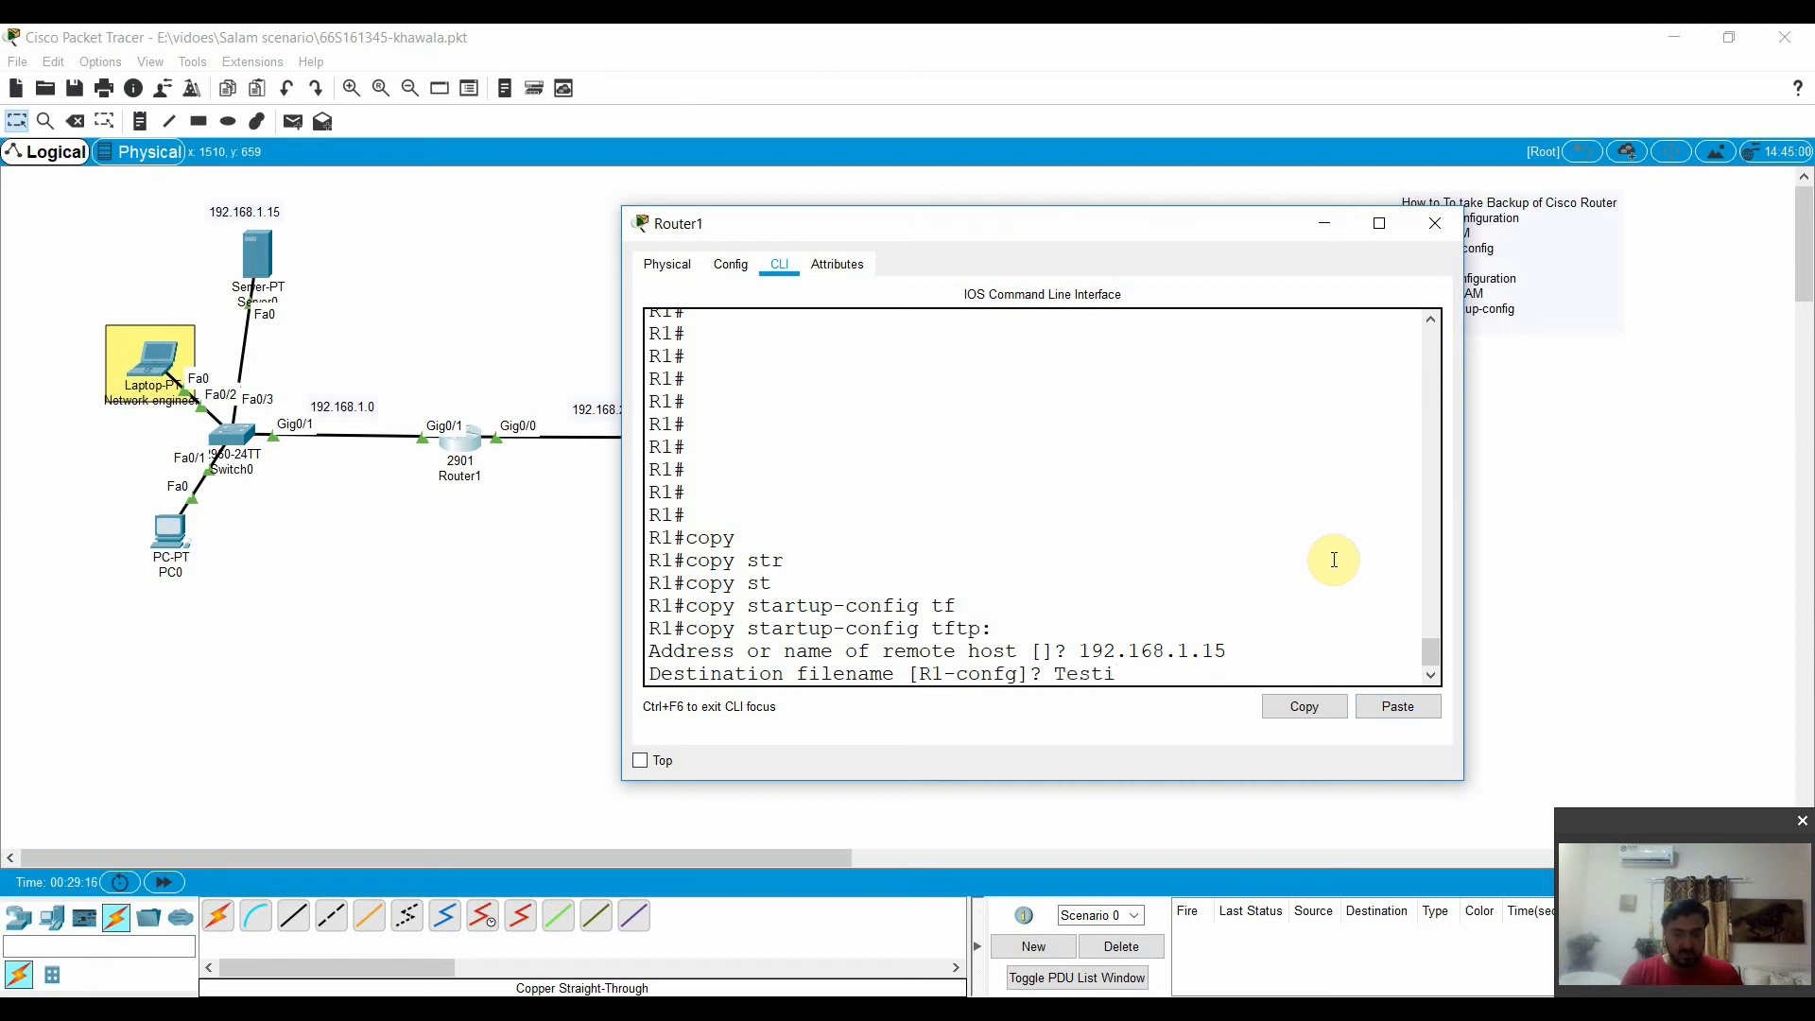
key(BackSpace)
key(BackSpace)
key(BackSpace)
key(BackSpace)
text(test)
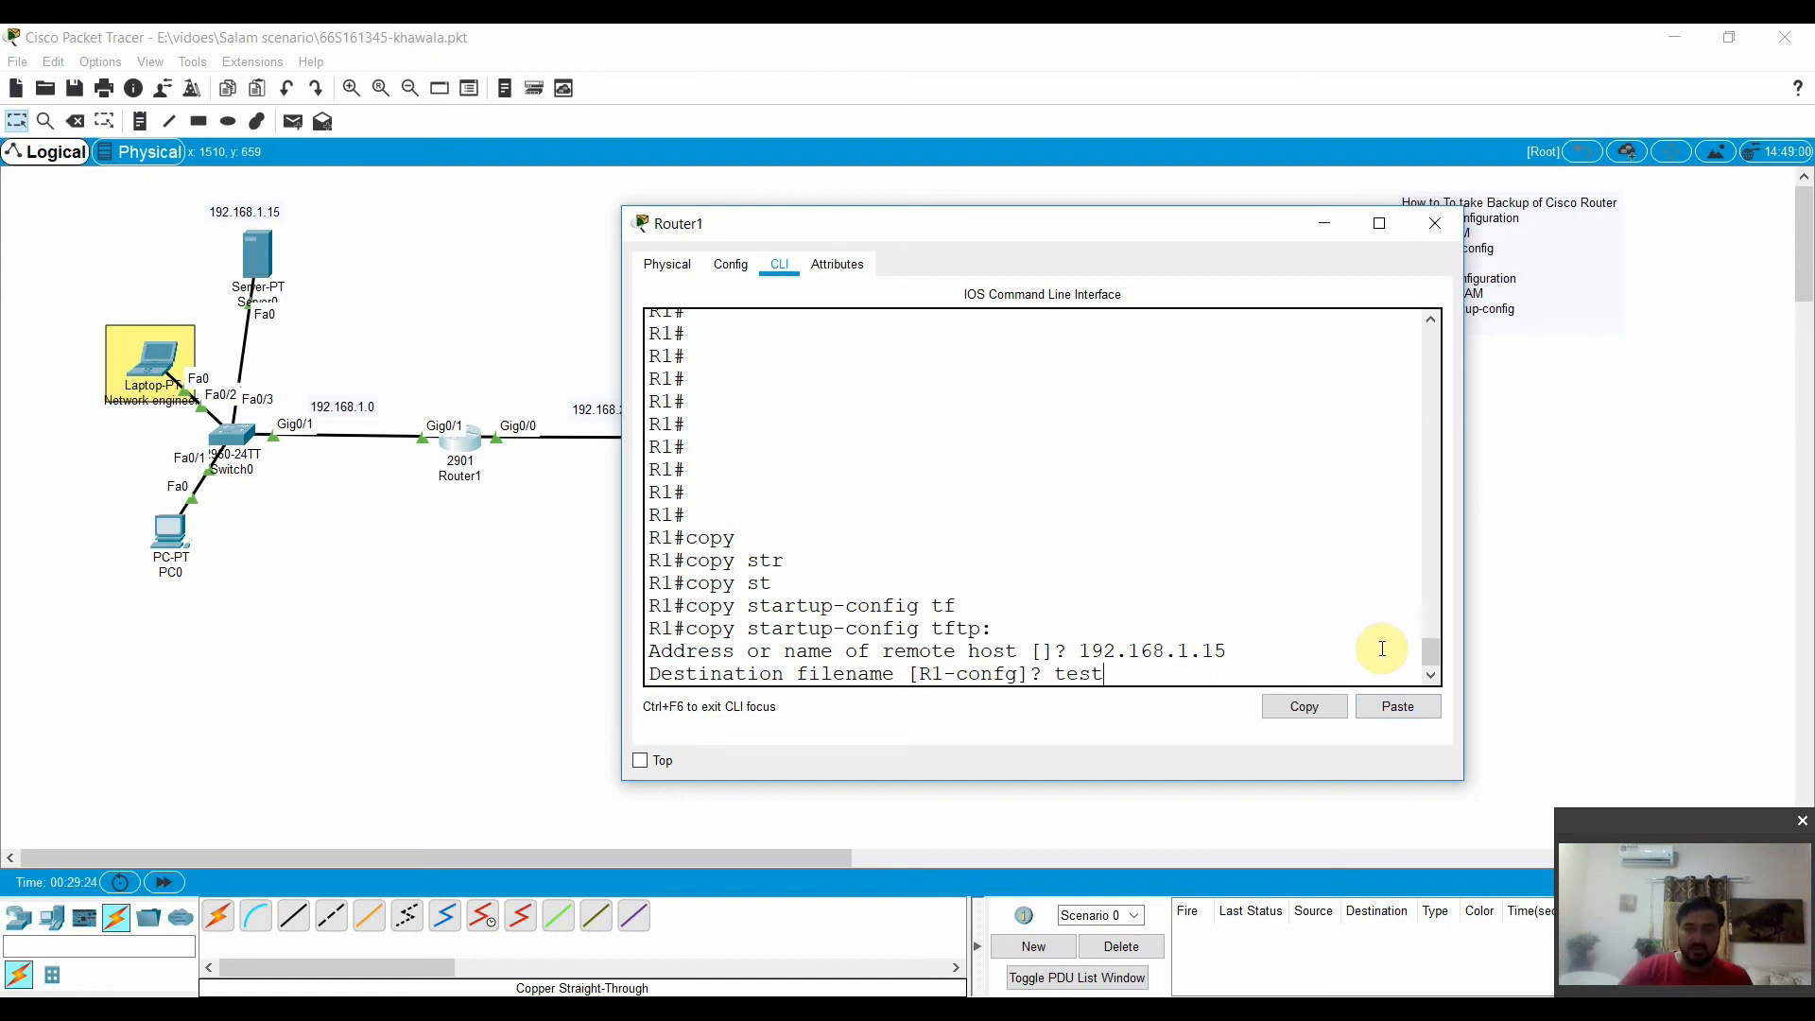
key(Return)
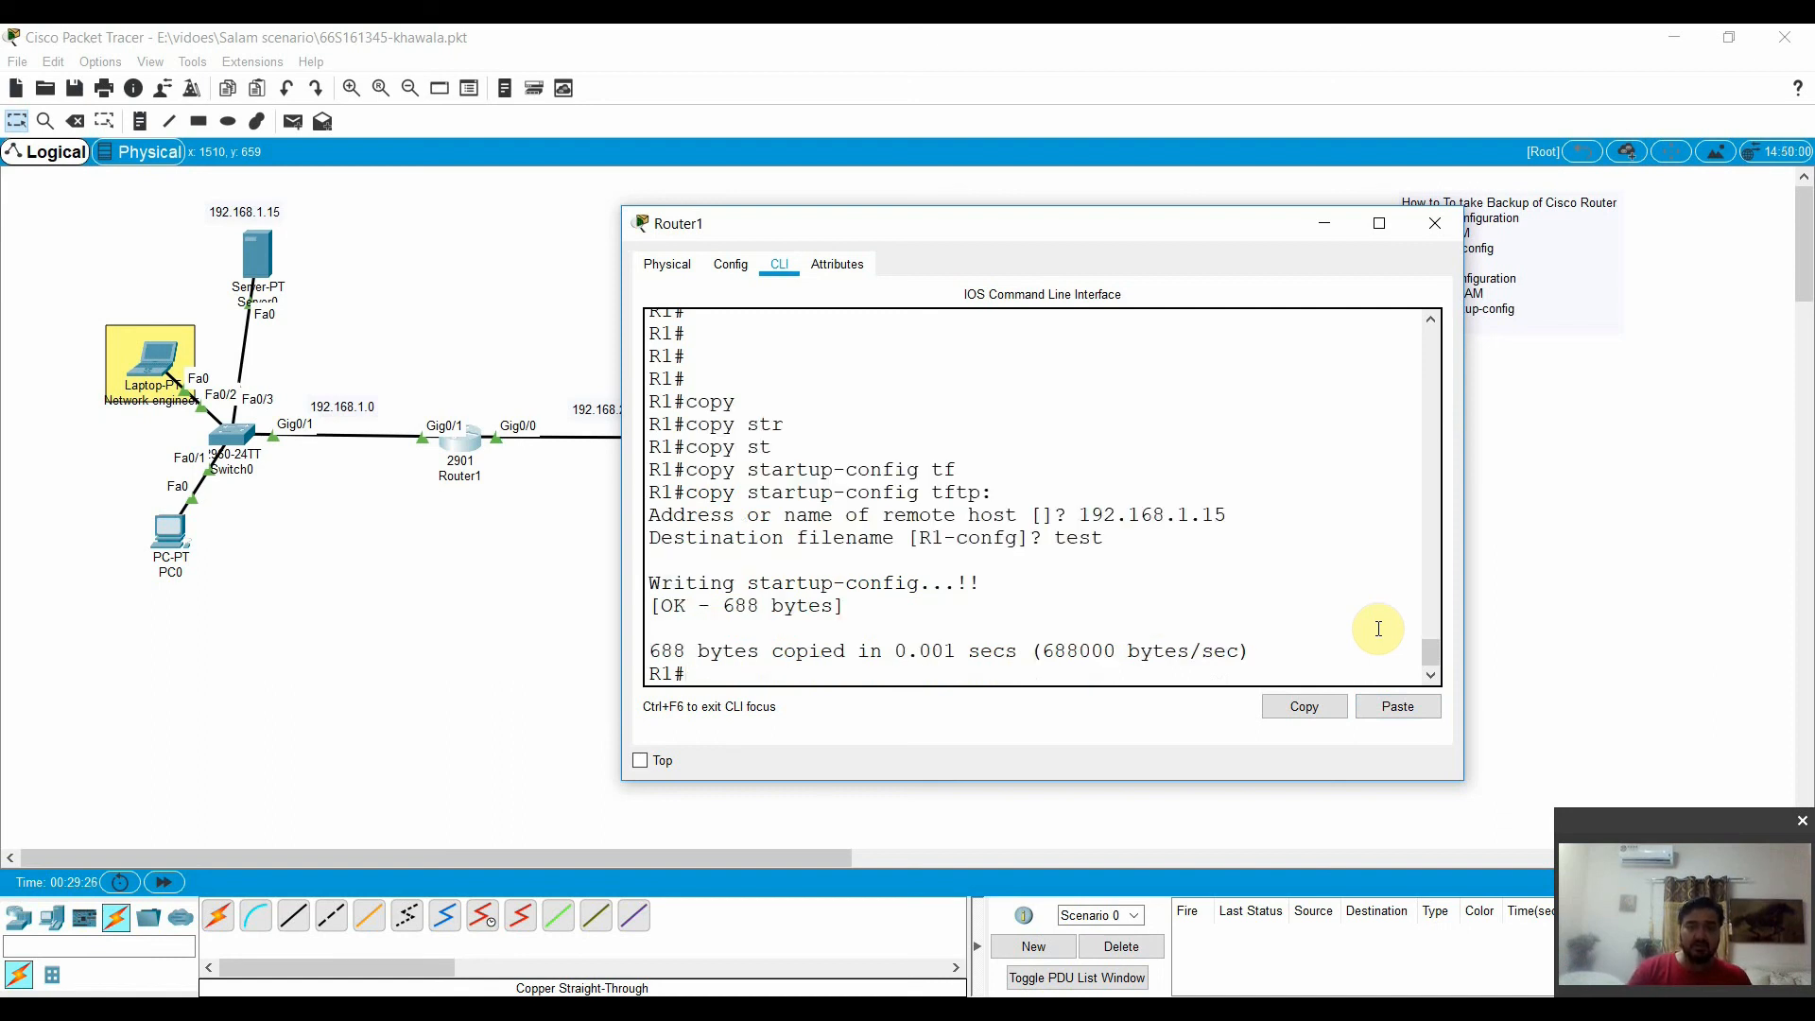
Check Server0's TFTP service file list for the HaiderTech and test backups, widening the window for reading, and close it
click(267, 255)
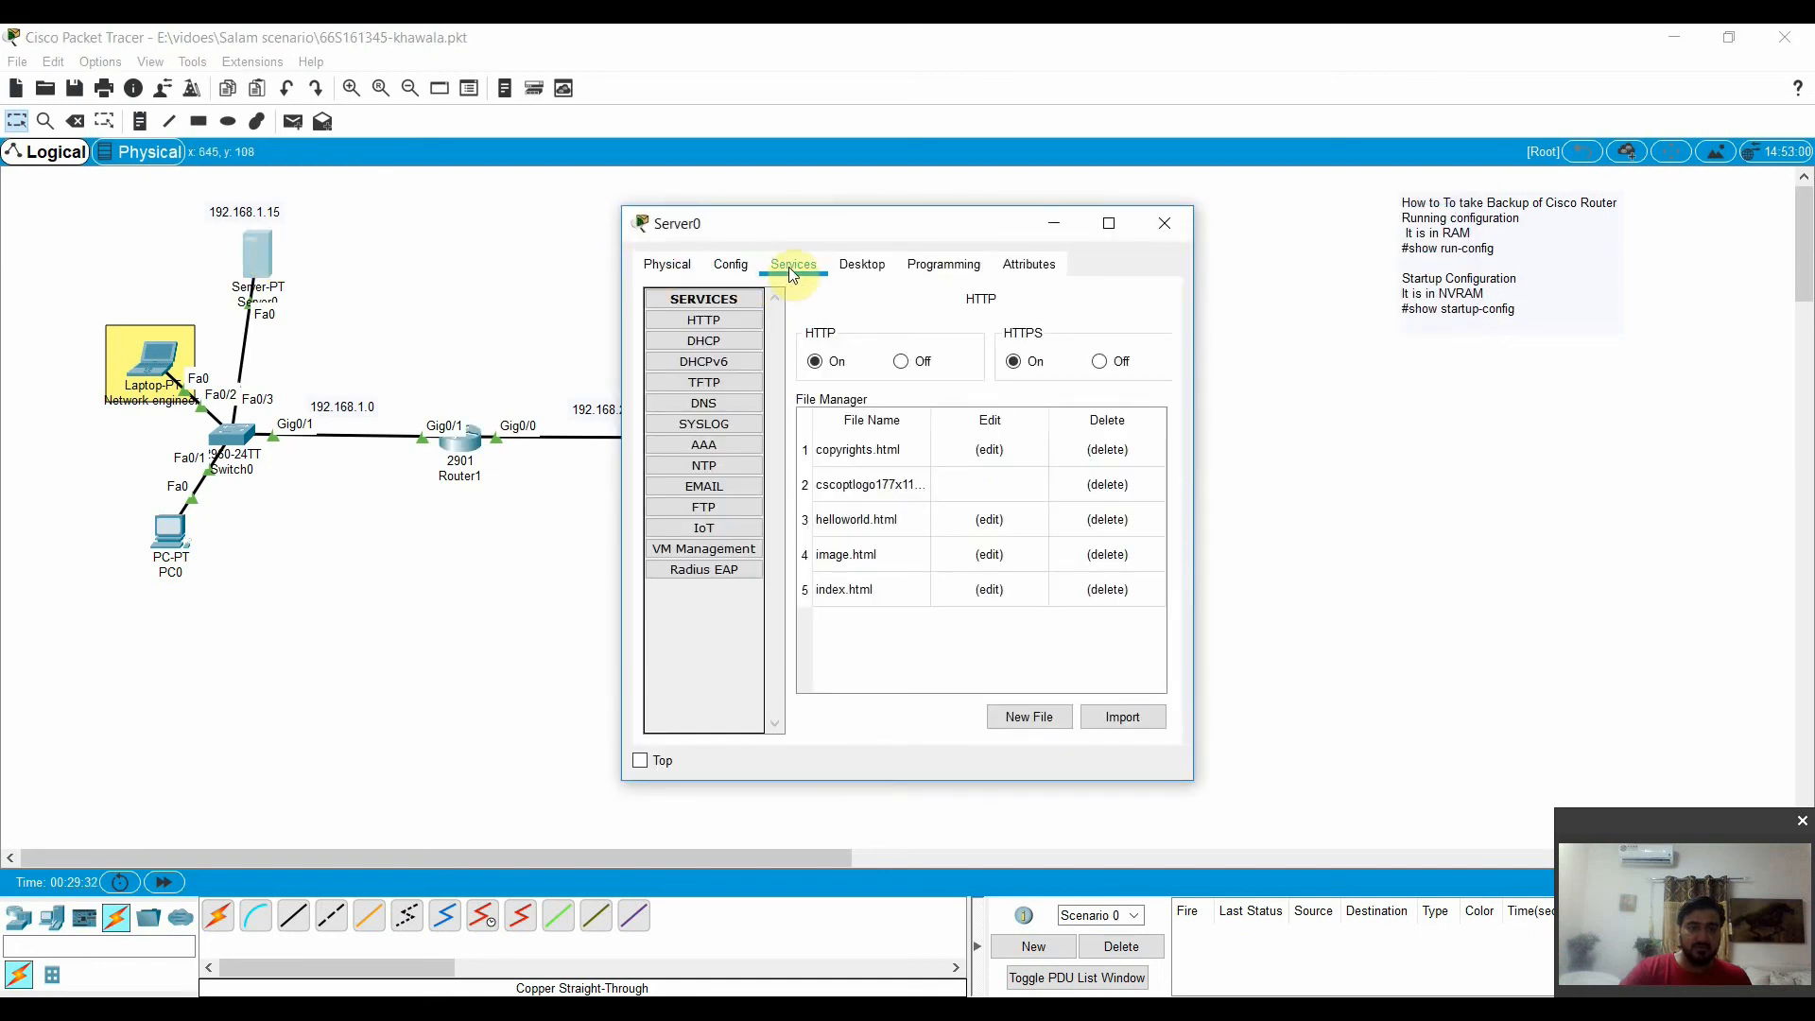
click(715, 379)
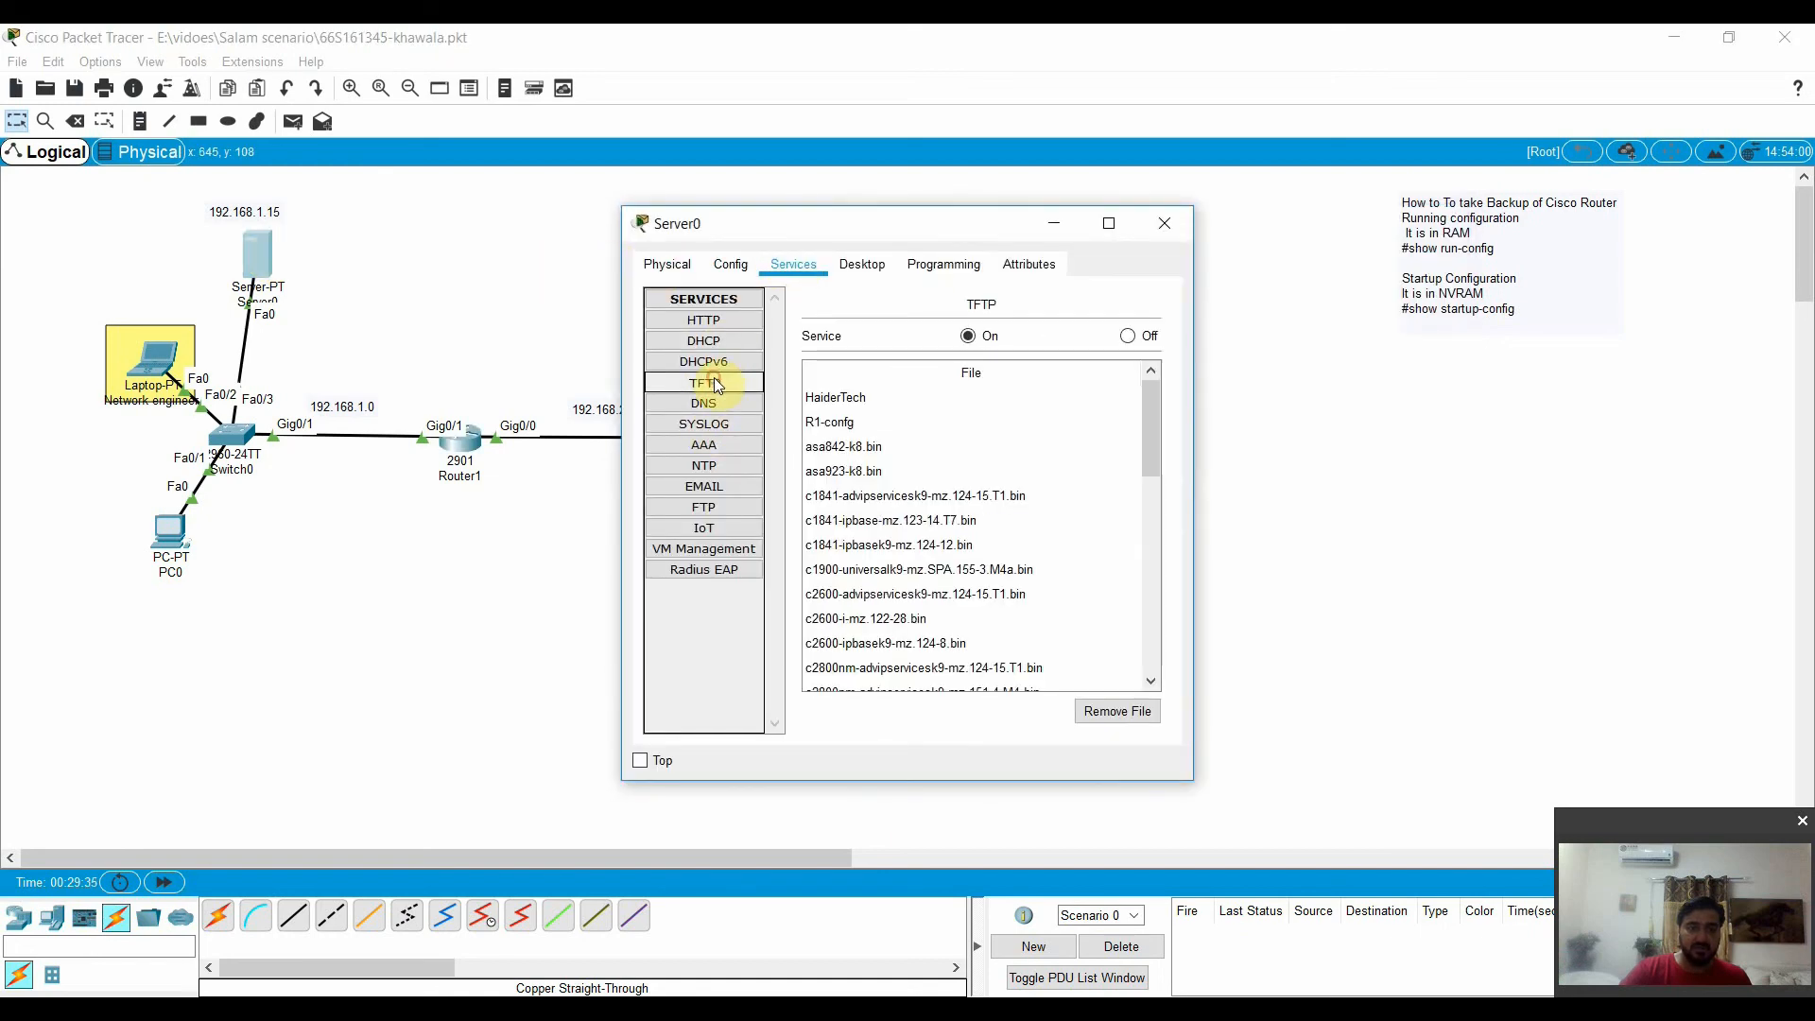
click(848, 399)
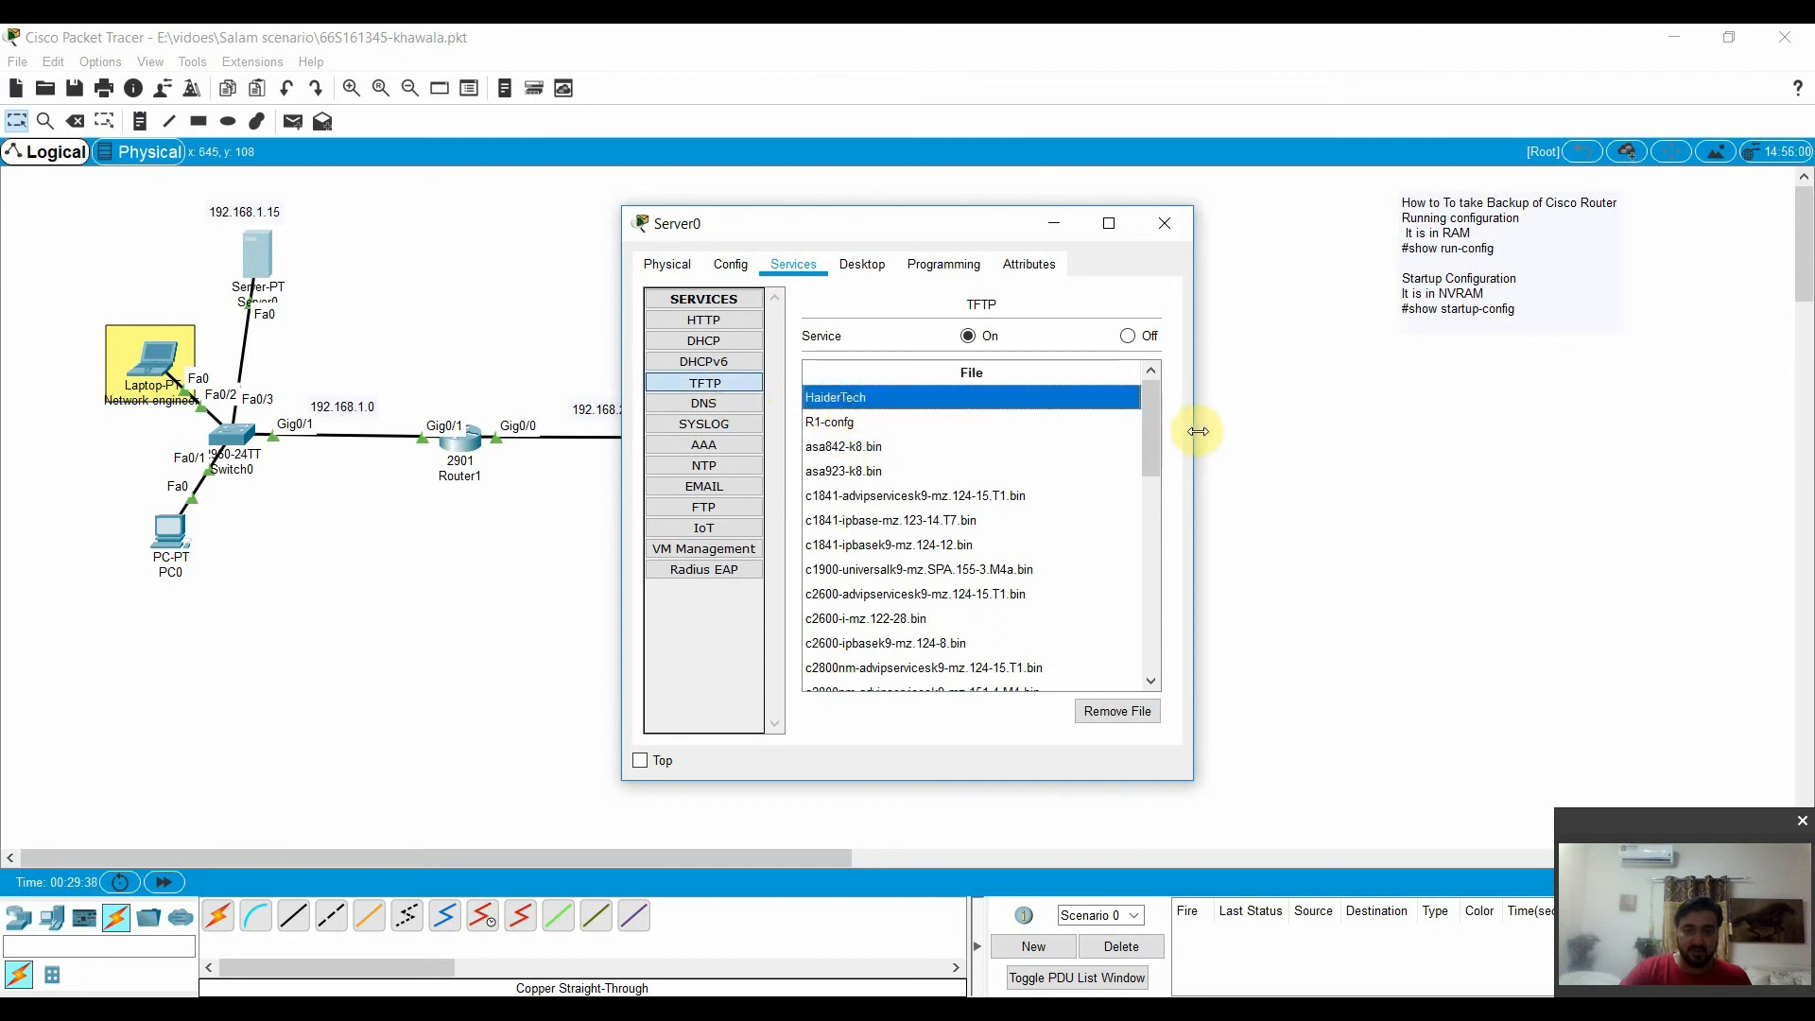
drag(1197, 431, 1381, 655)
click(820, 677)
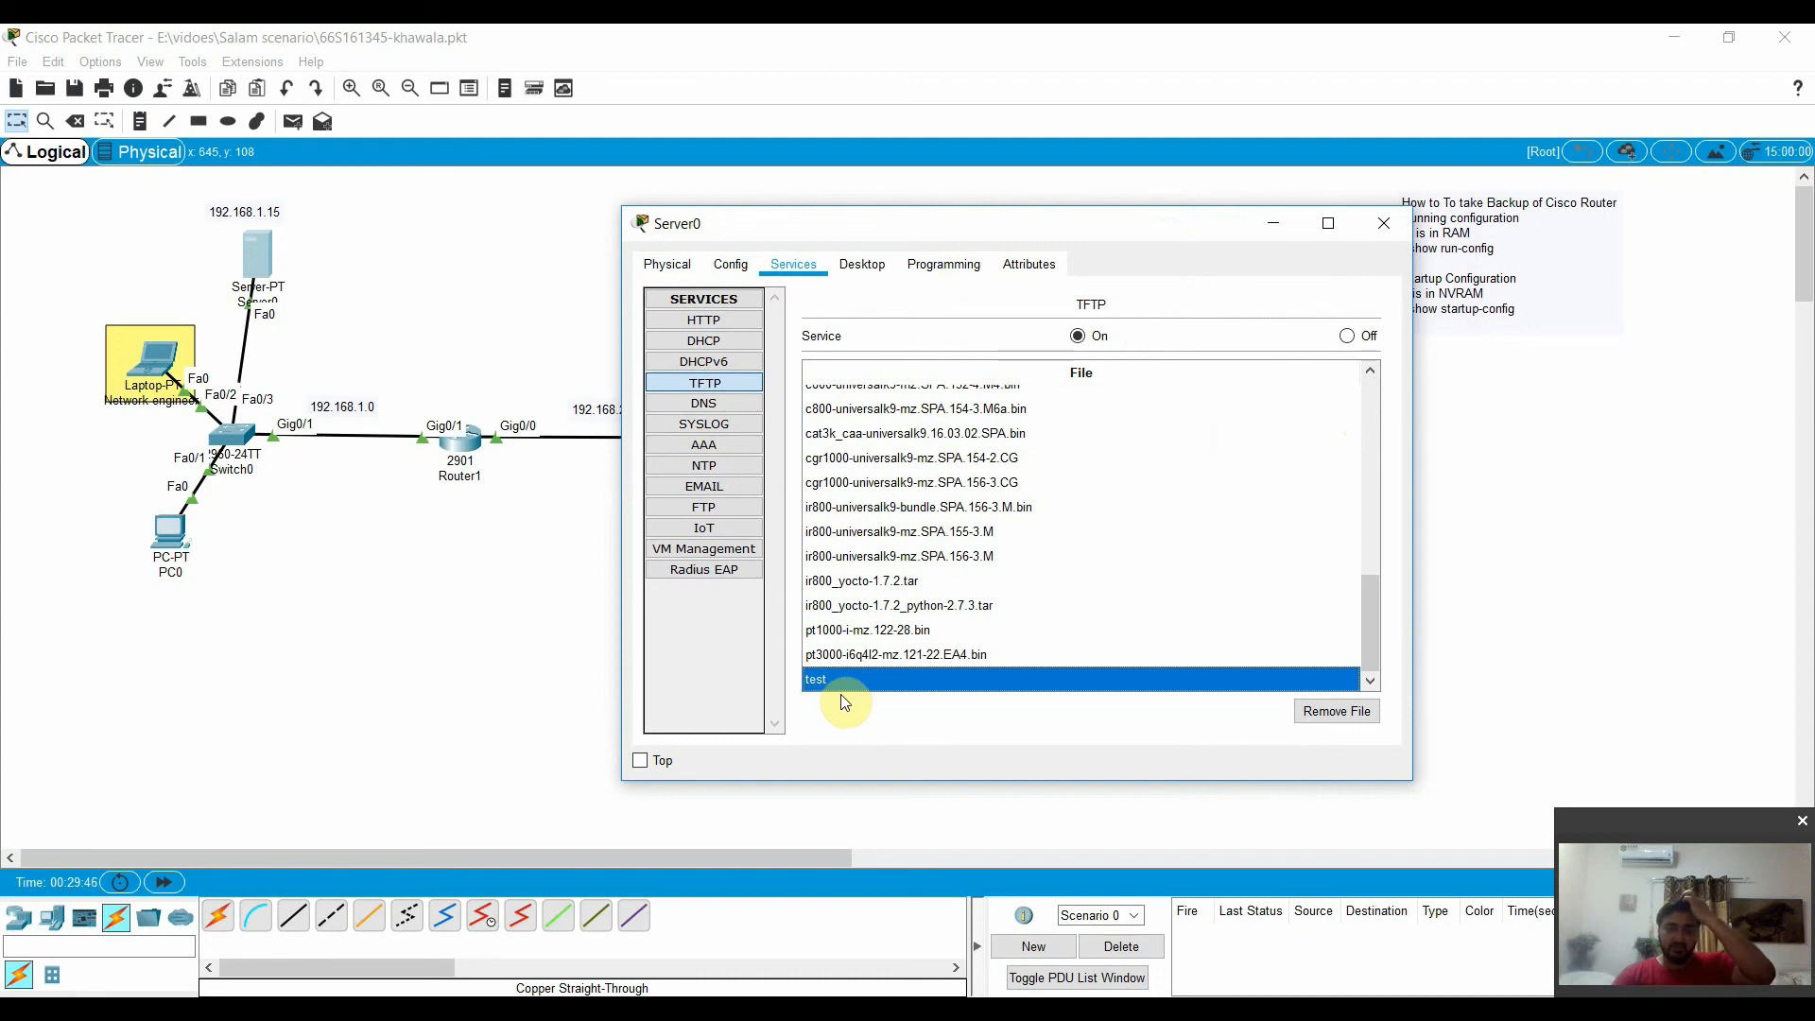
click(1385, 223)
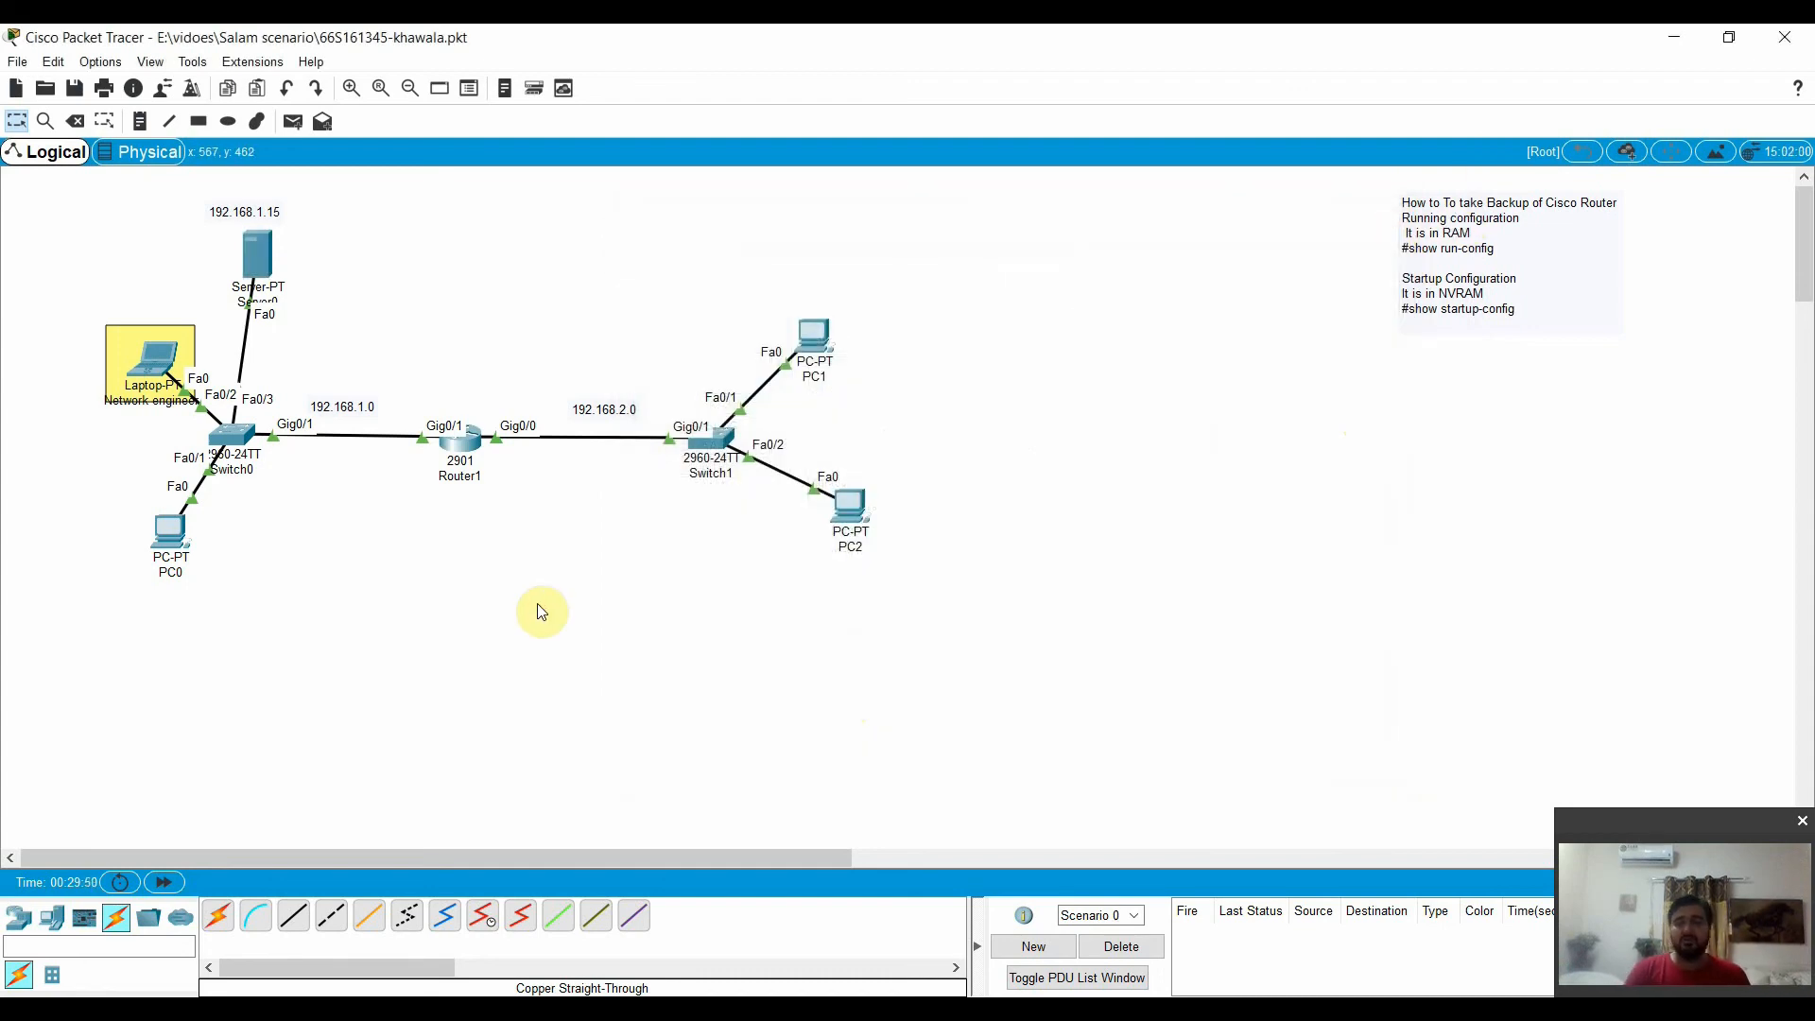